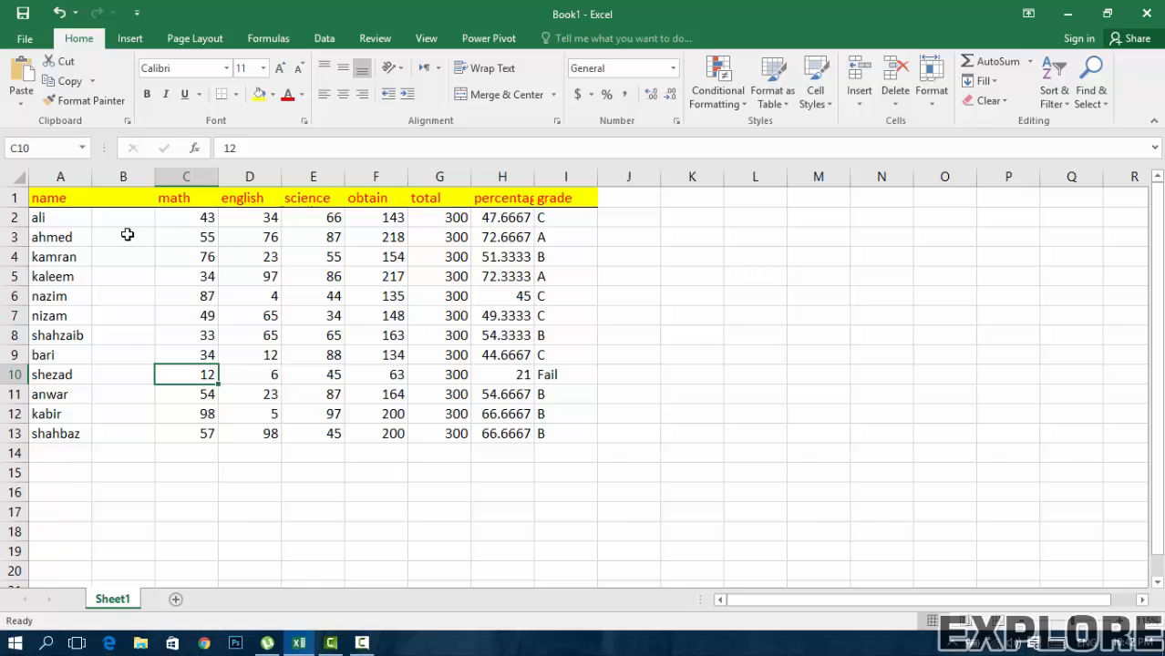
Step: Start a Greater Than highlight rule on the math marks C2:C13 with a threshold of 50
click(193, 219)
drag(203, 235, 177, 429)
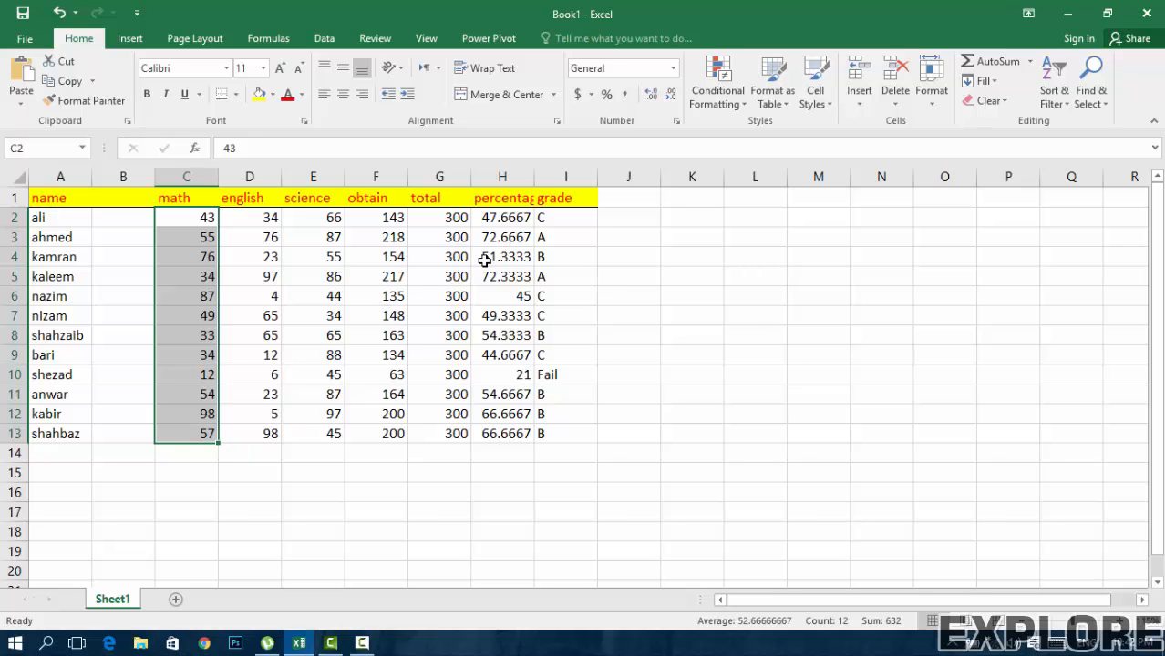
click(716, 97)
mouse_move(727, 137)
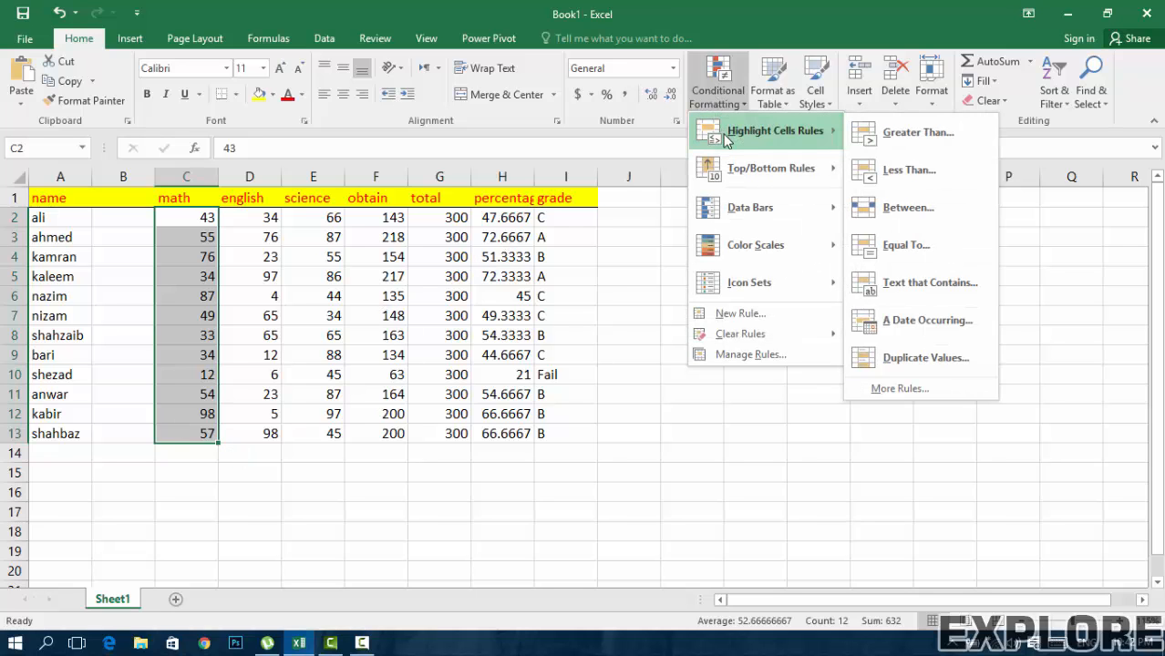
click(953, 132)
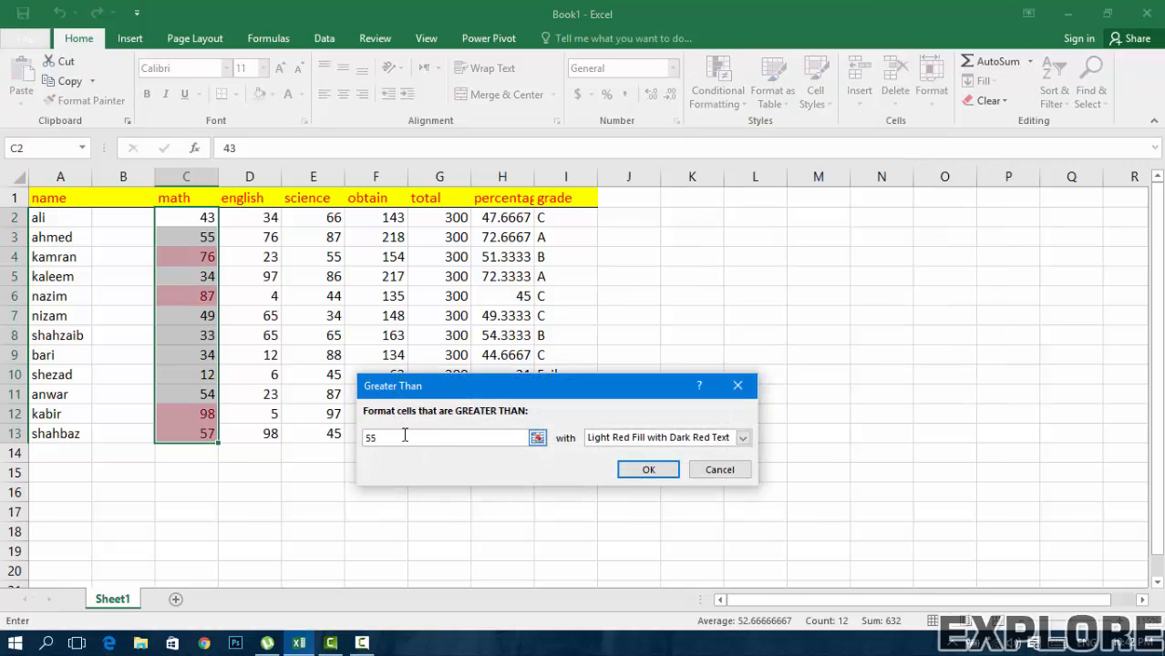
text(55)
key(BackSpace)
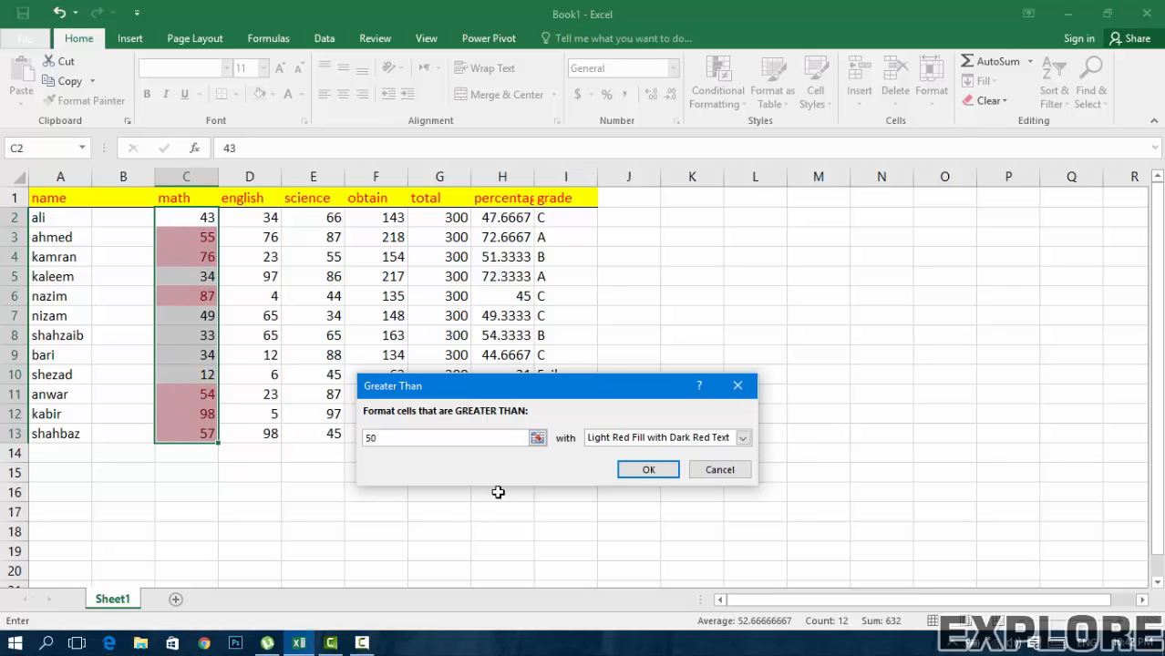
Step: Try the Red Text and Green Fill with Dark Green Text formats on the math marks above 50, and undo the applied rule
click(618, 438)
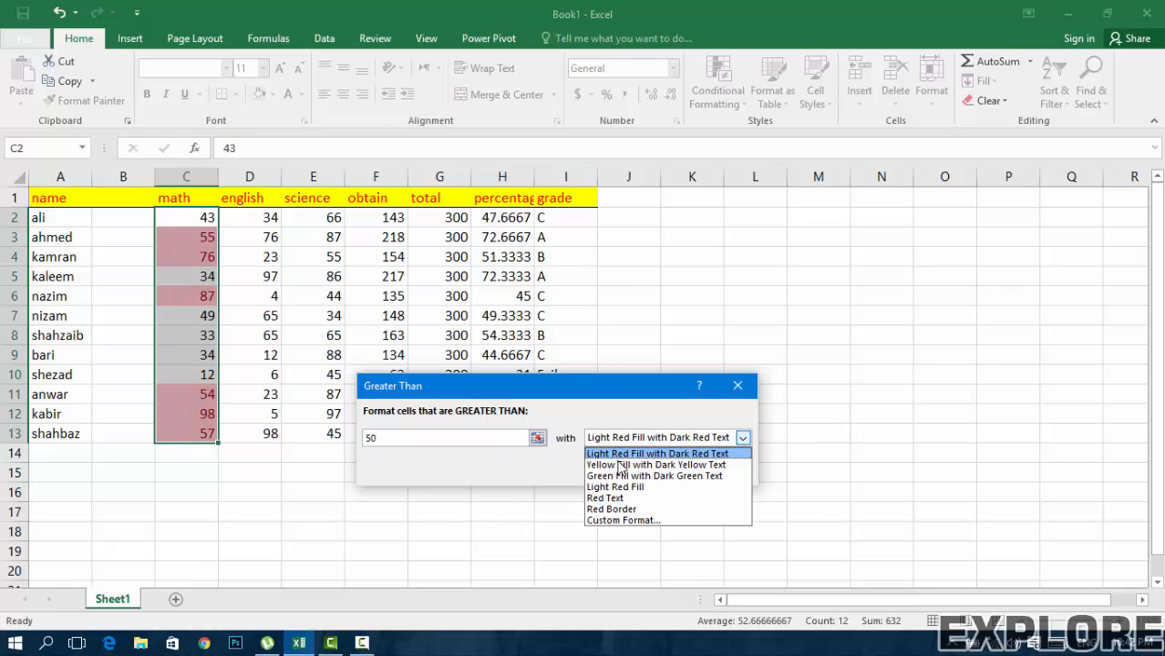
click(617, 476)
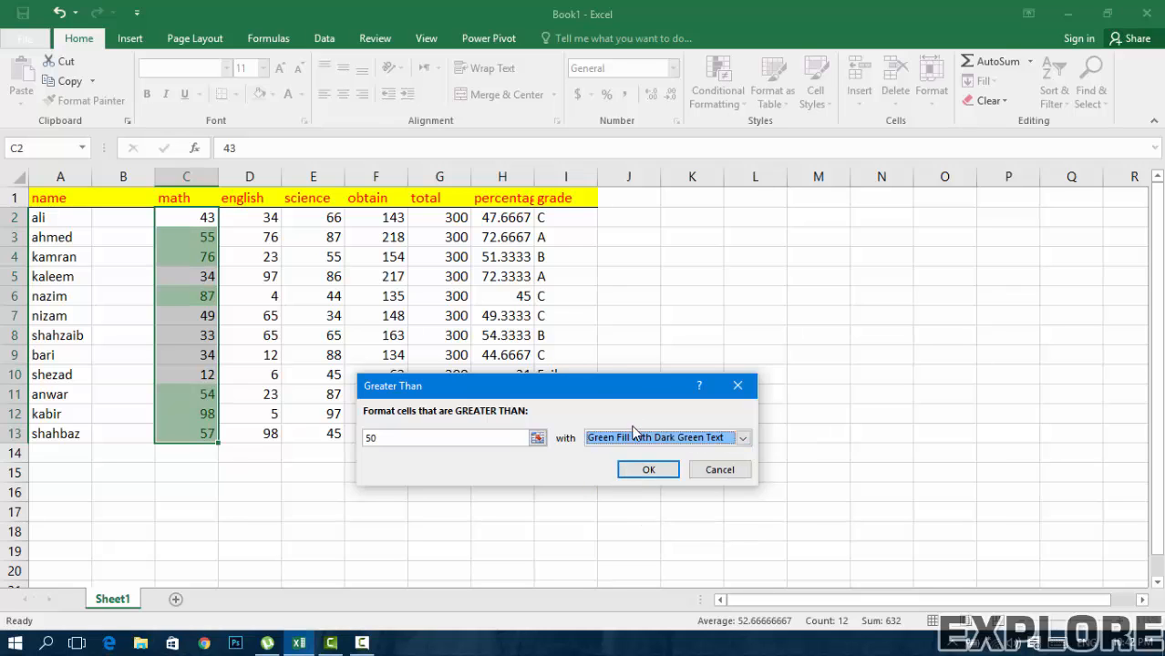
click(632, 440)
click(616, 498)
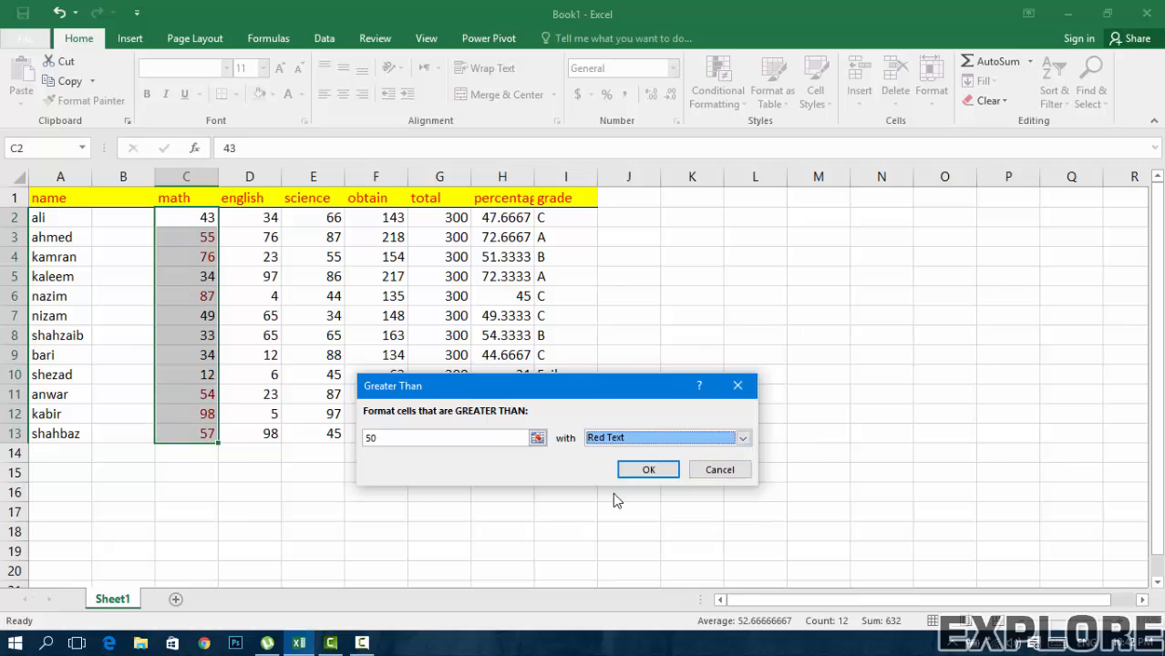
click(616, 439)
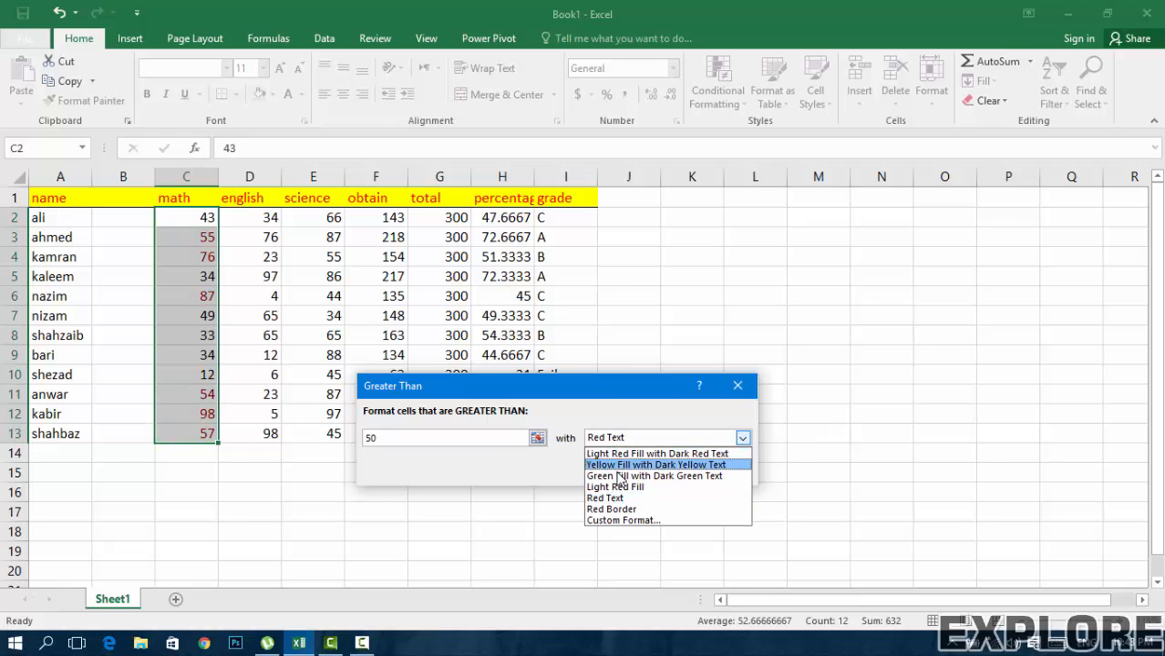
click(620, 476)
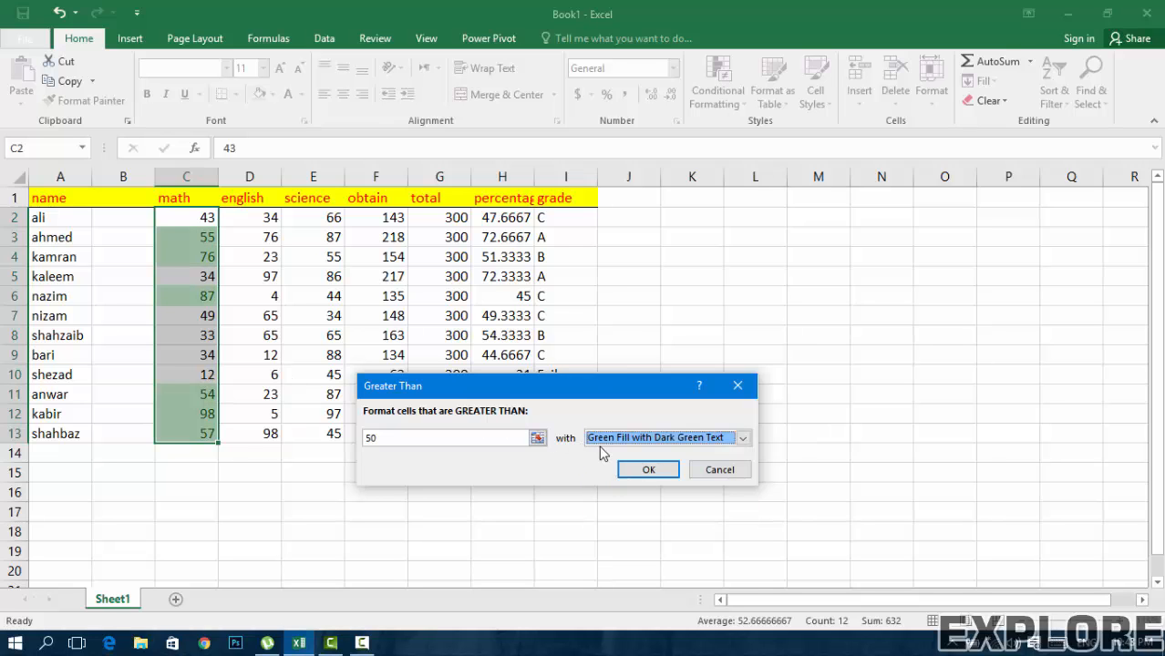
click(644, 470)
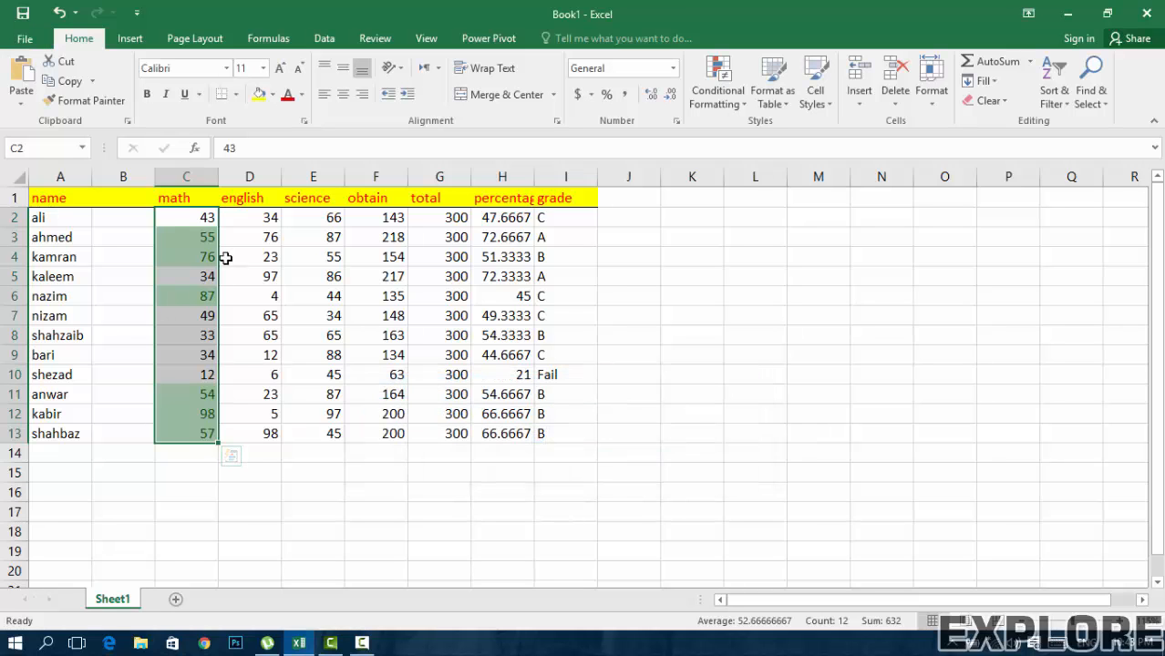
key(ctrl+z)
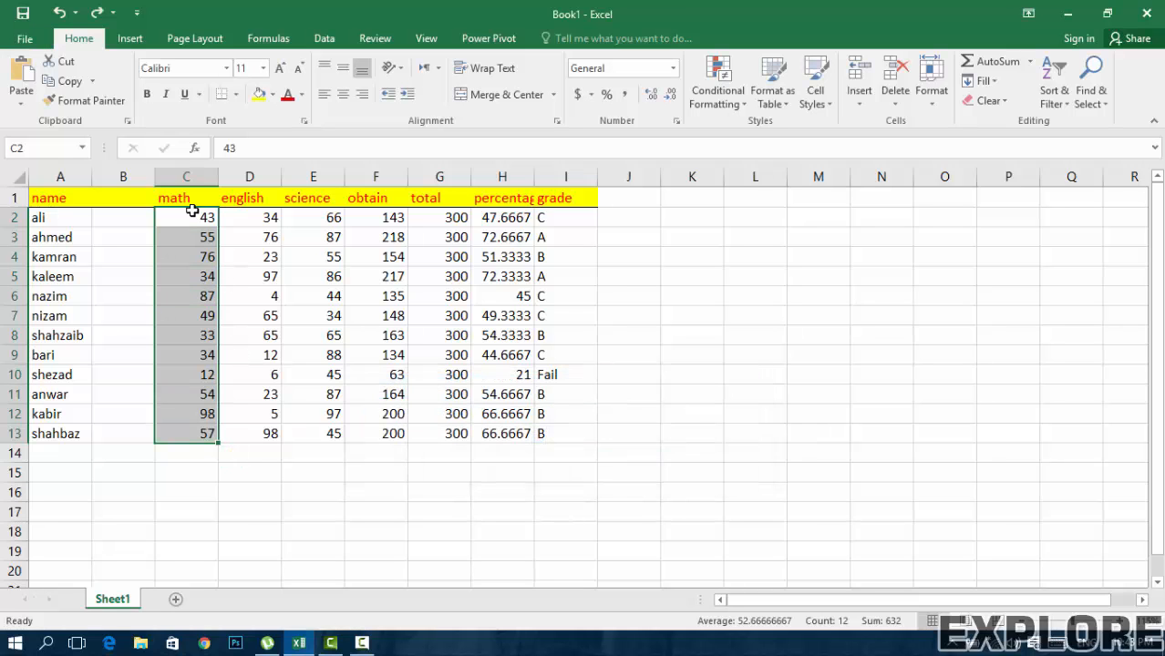
Step: Highlight the math, english and science marks in C2:E13 that are greater than 50 with Green Fill with Dark Green Text
drag(193, 217, 388, 448)
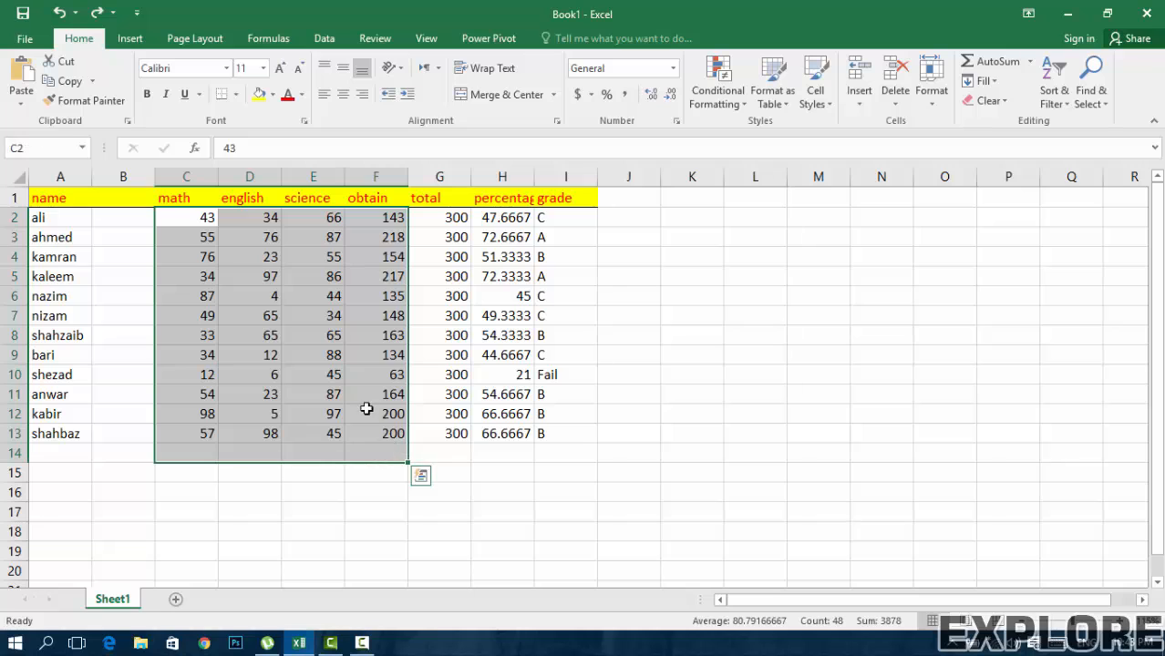
drag(181, 220, 315, 436)
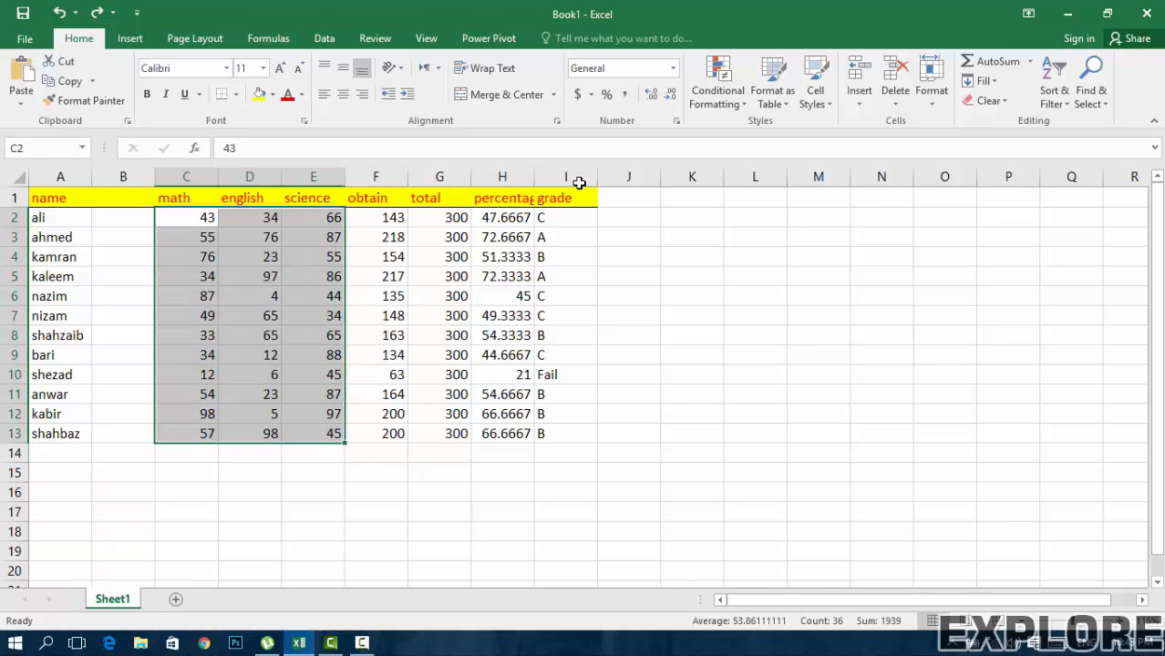
click(719, 102)
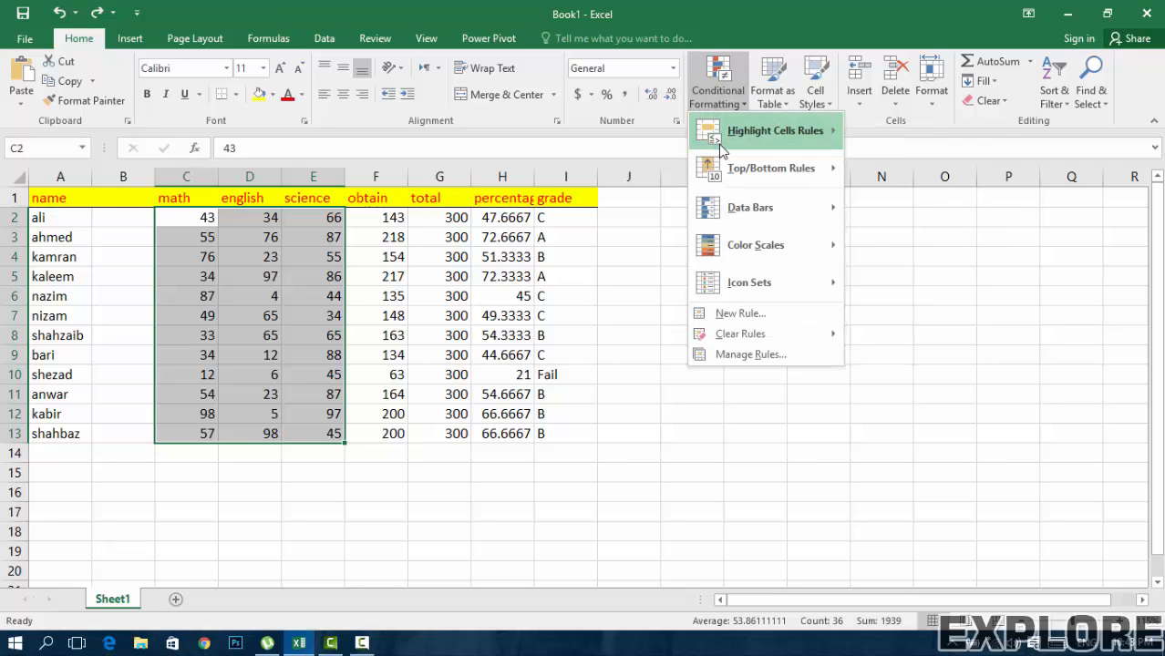
mouse_move(758, 137)
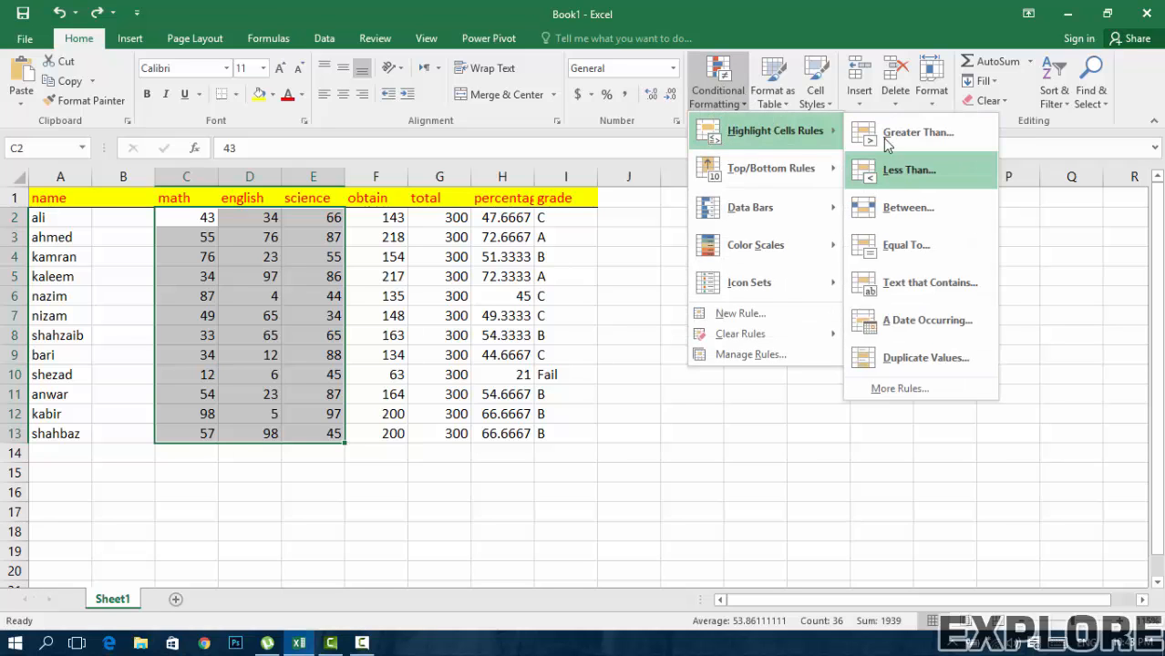
click(911, 133)
text(50)
click(612, 442)
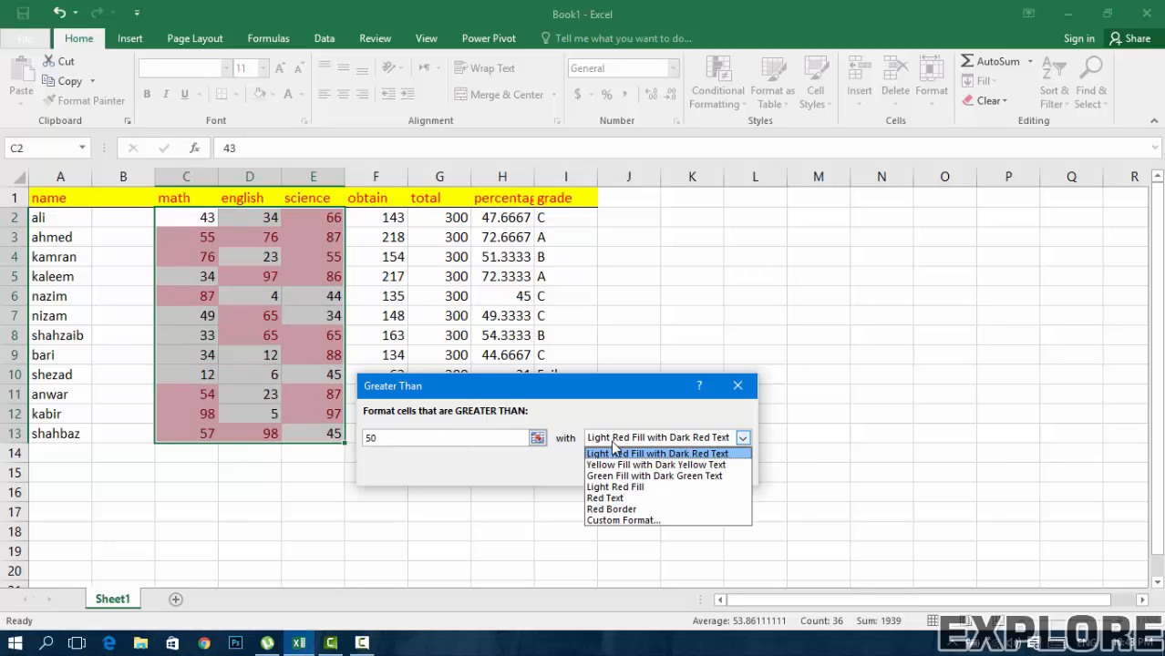
click(643, 476)
click(638, 471)
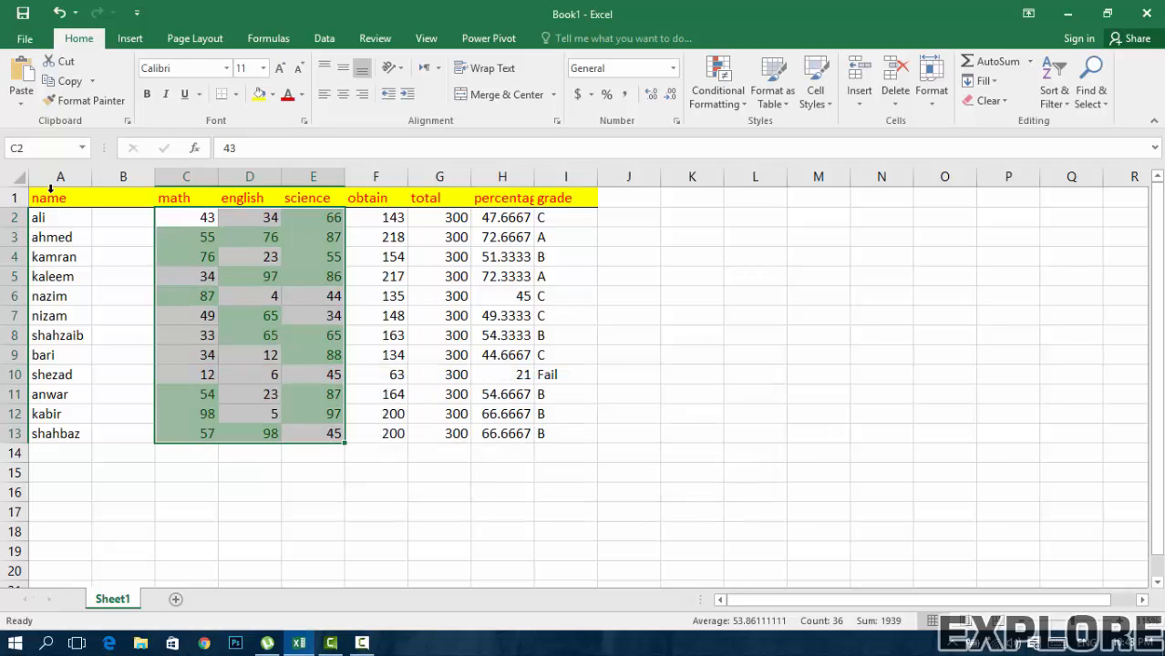
Step: Highlight the marks in C2:E13 that are less than 50 with Light Red Fill with Dark Red Text, and deselect the range
click(717, 86)
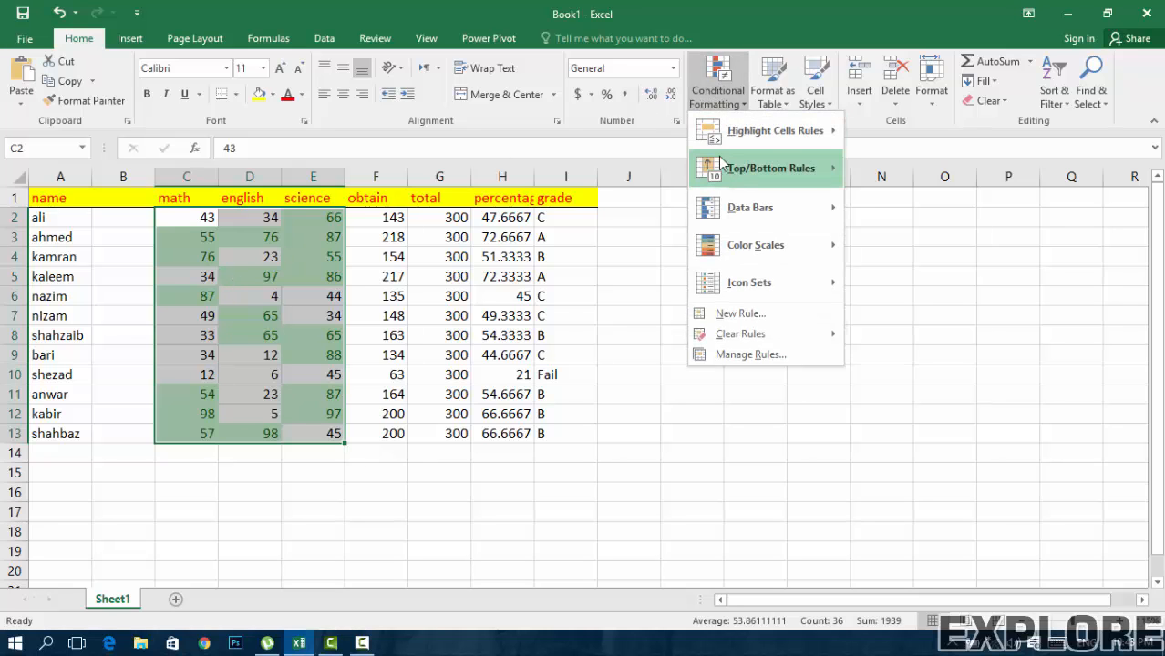
click(921, 170)
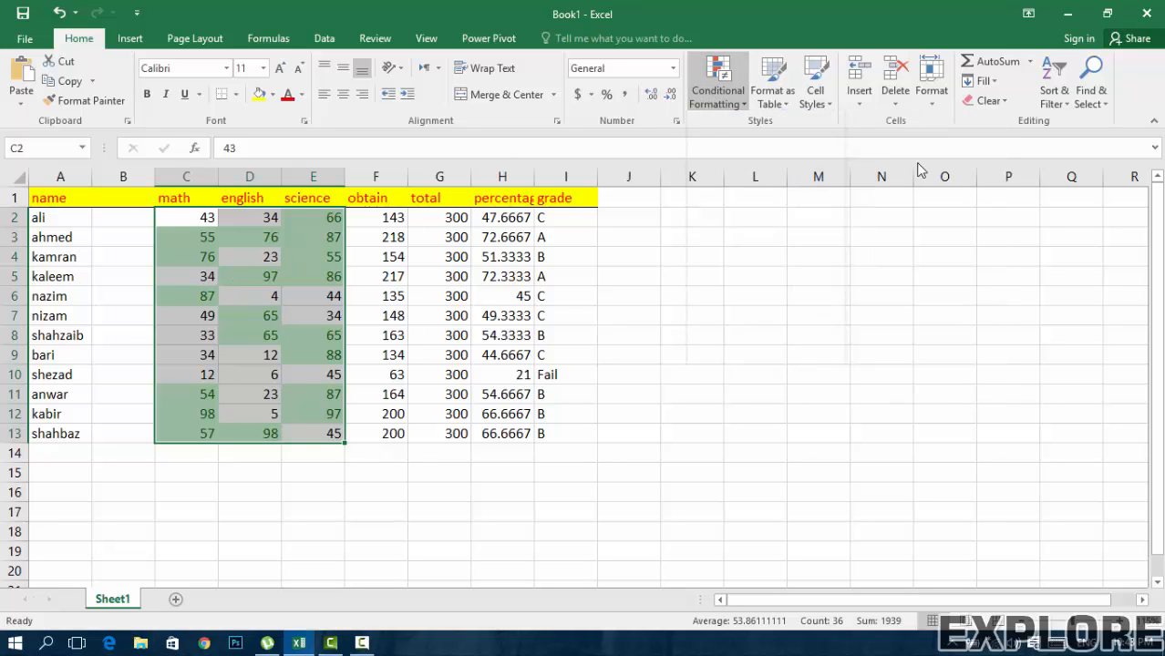
text(50)
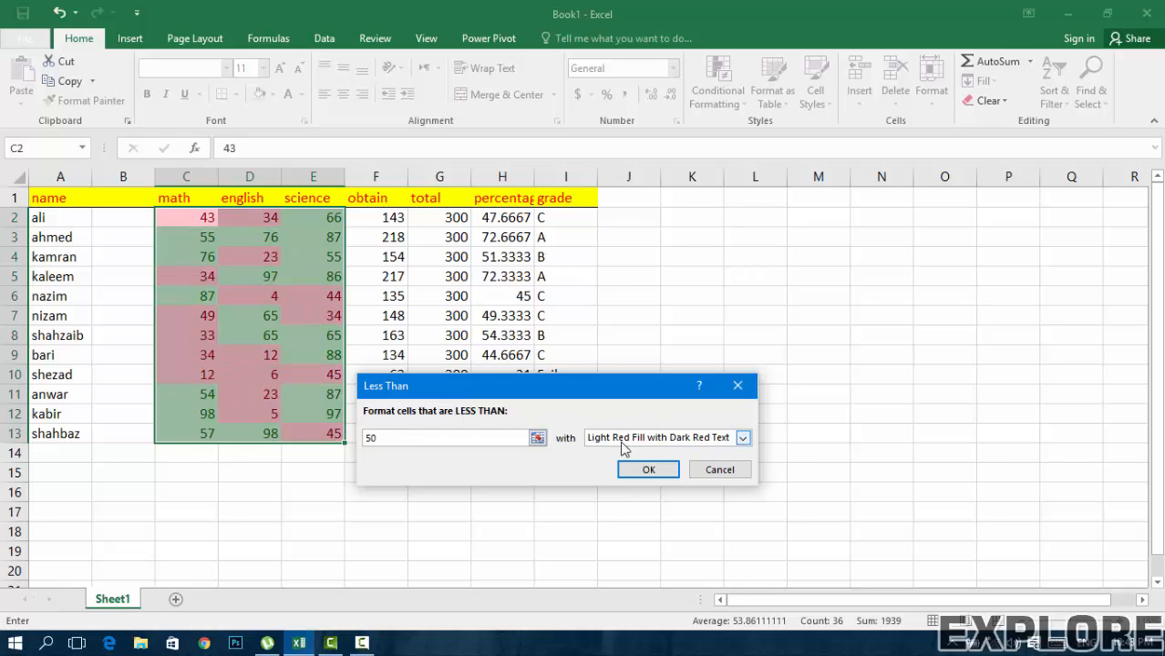
click(628, 469)
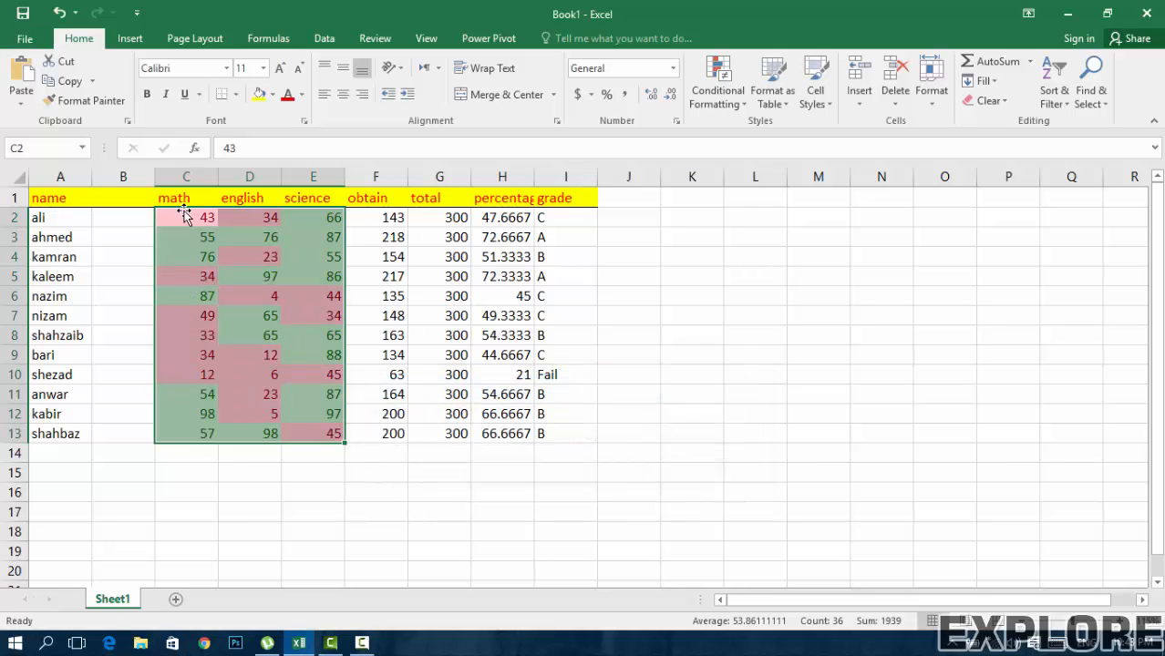
click(212, 254)
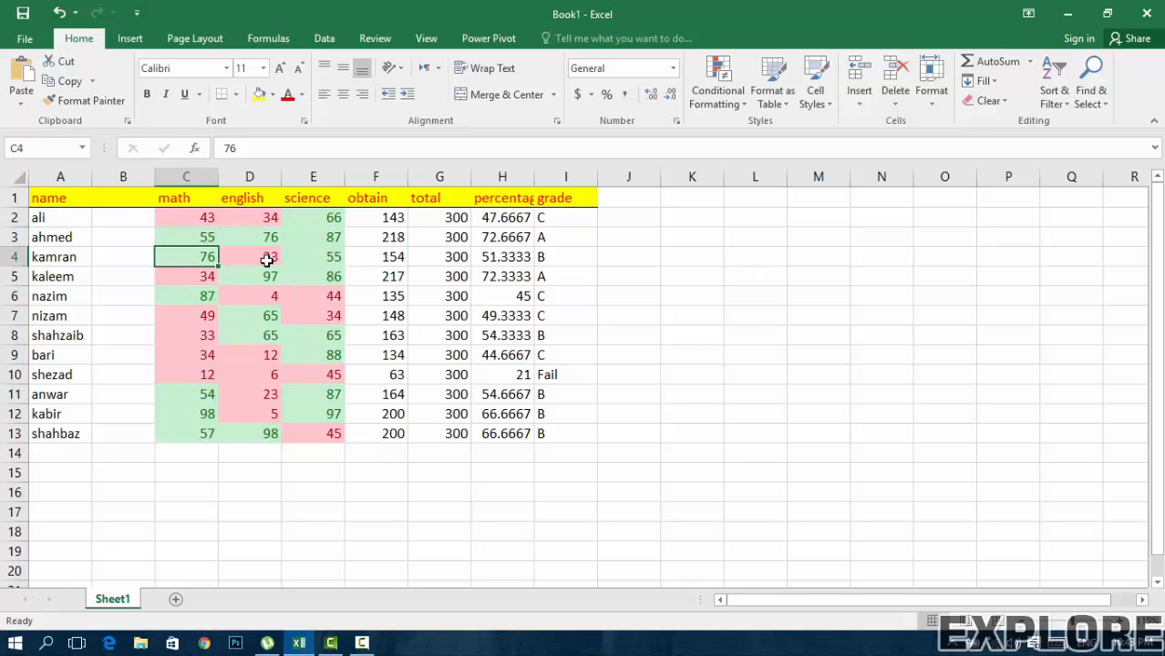
click(261, 290)
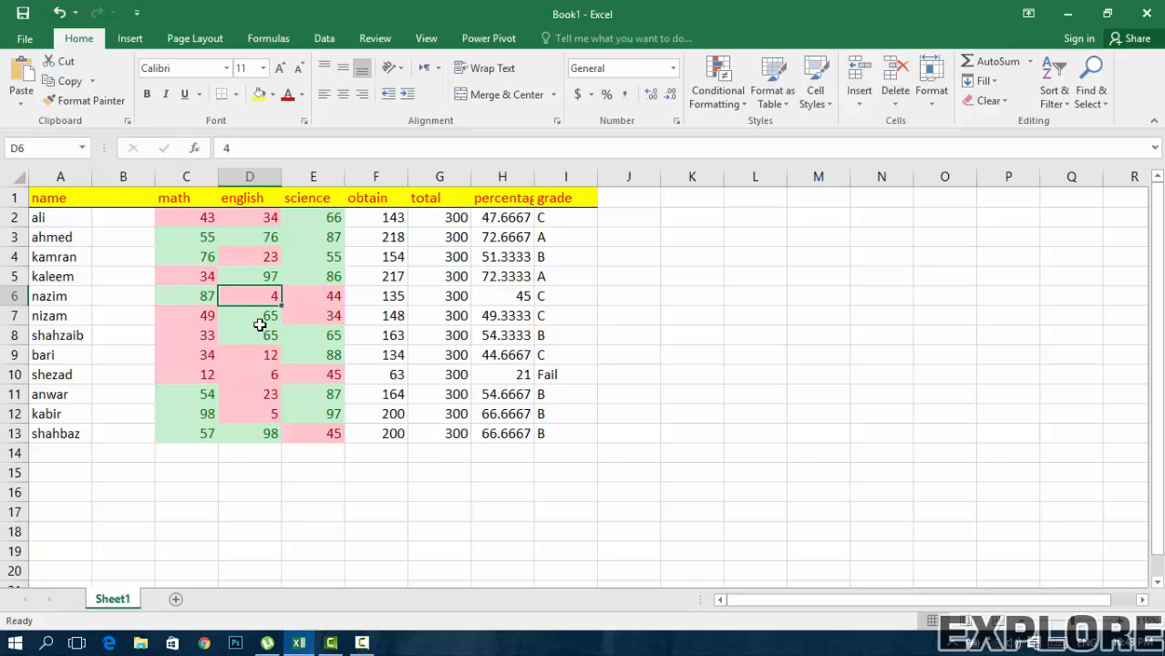
Step: Start a Text That Contains highlight rule on the grade cells I2:I13 for the text A
click(718, 91)
click(547, 218)
drag(547, 219, 551, 442)
drag(550, 218, 547, 434)
click(717, 91)
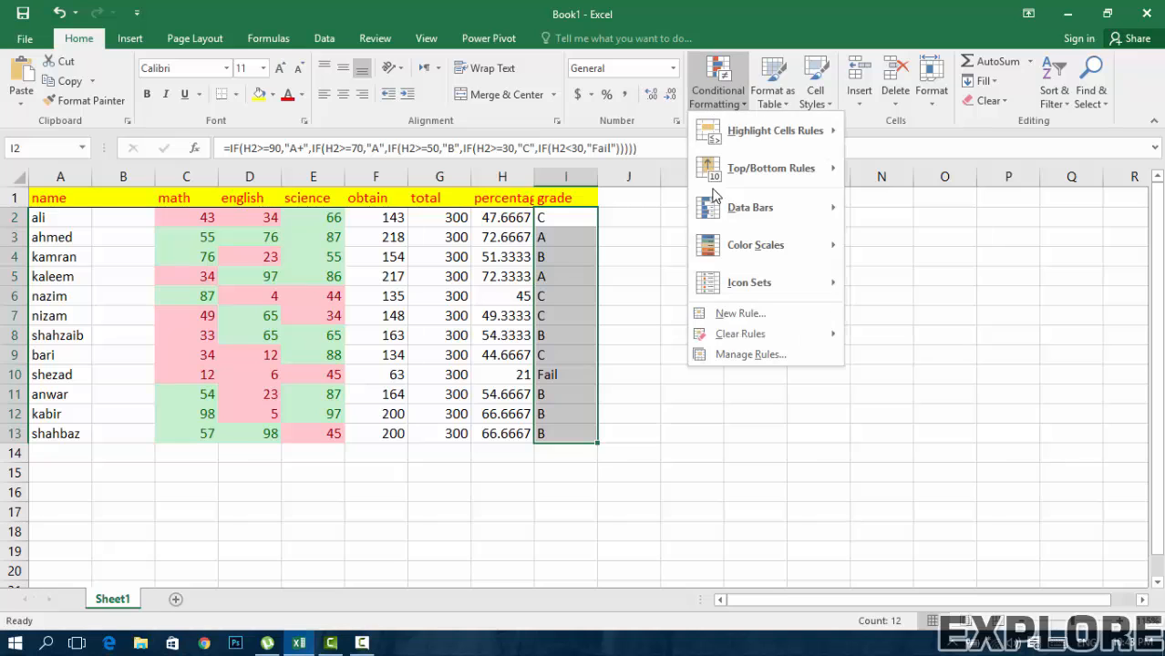
mouse_move(734, 212)
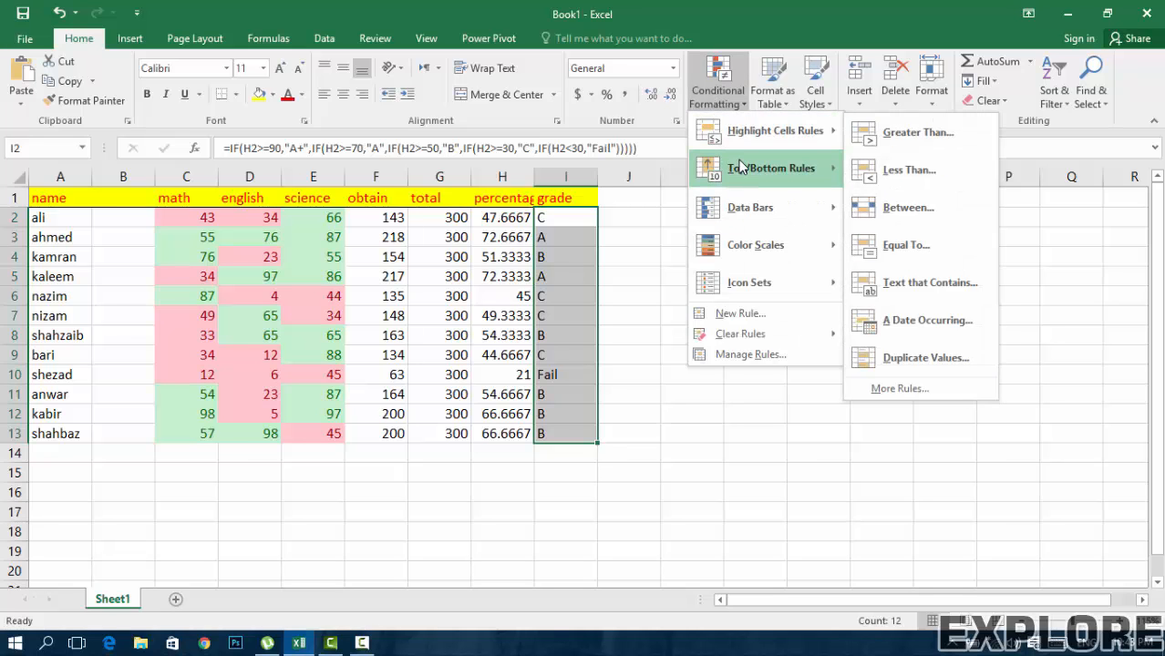
mouse_move(755, 142)
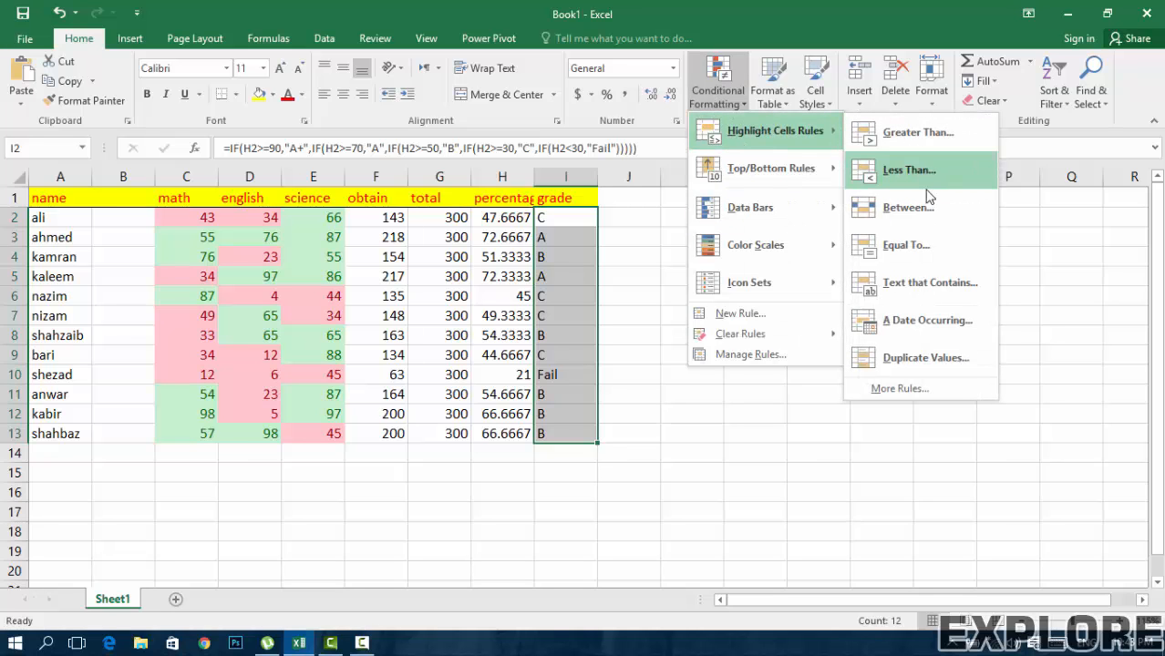
click(912, 278)
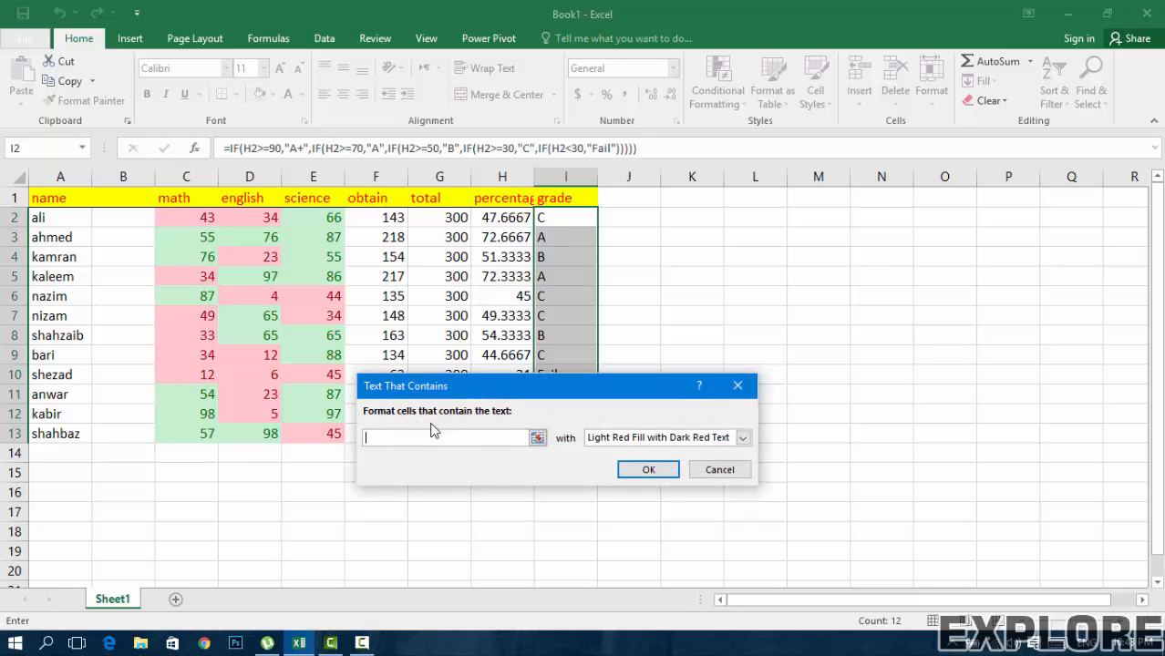
text(a)
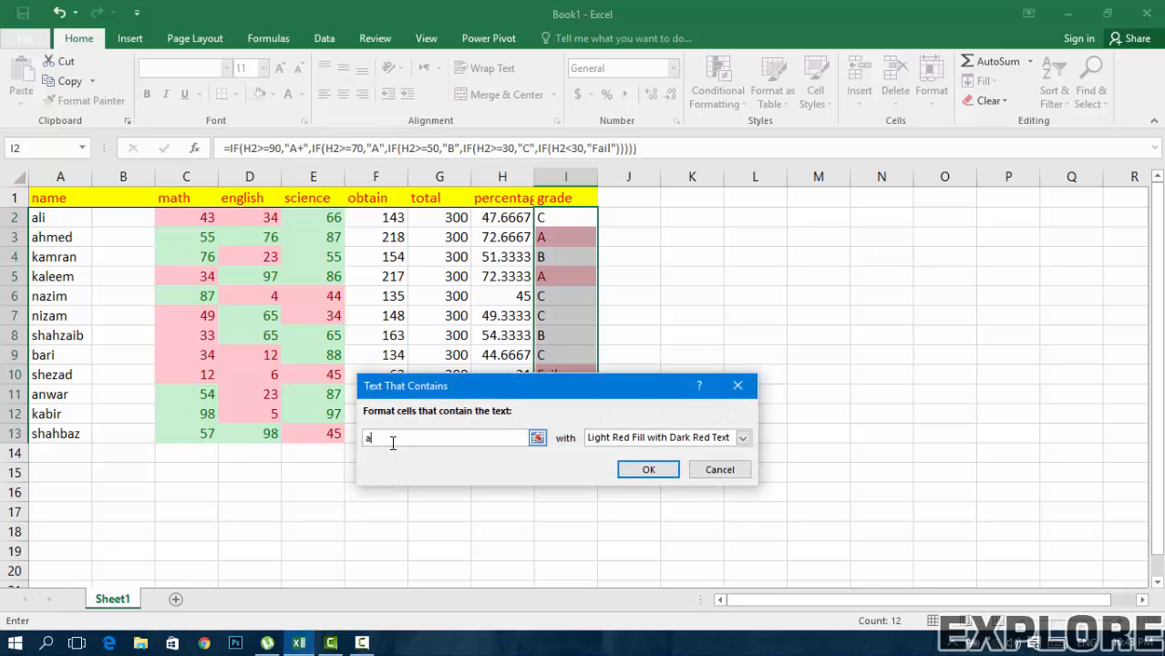
key(BackSpace)
text(A)
Step: Try a custom format with a light blue fill for the grade cells containing A, and undo the applied rule
click(633, 441)
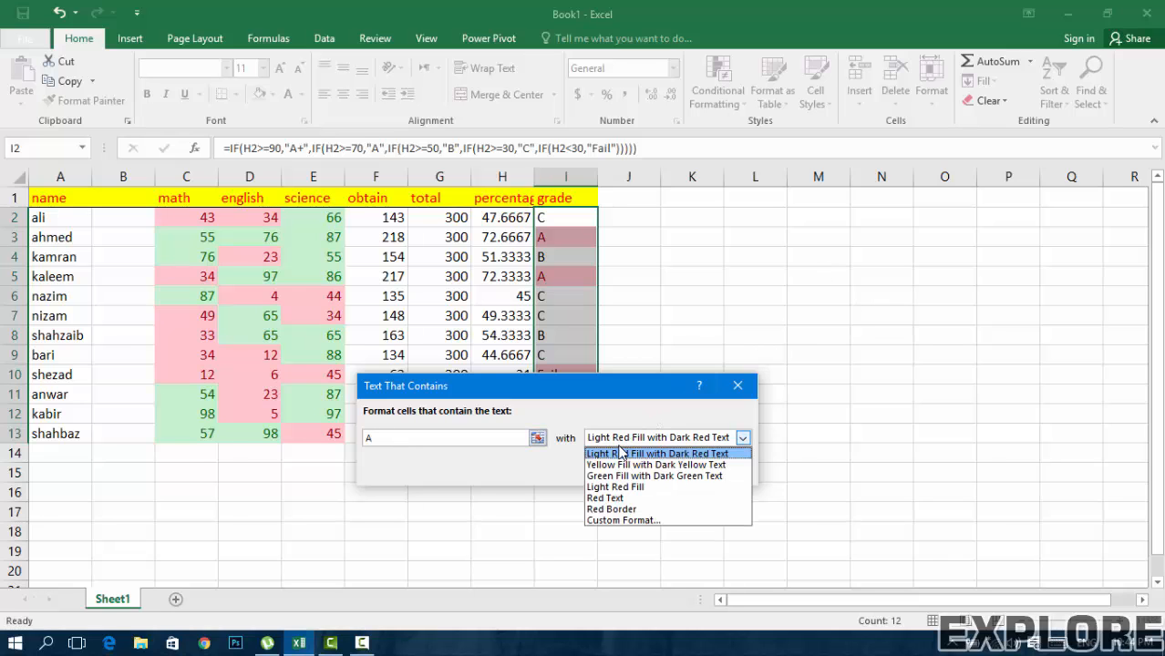
click(623, 520)
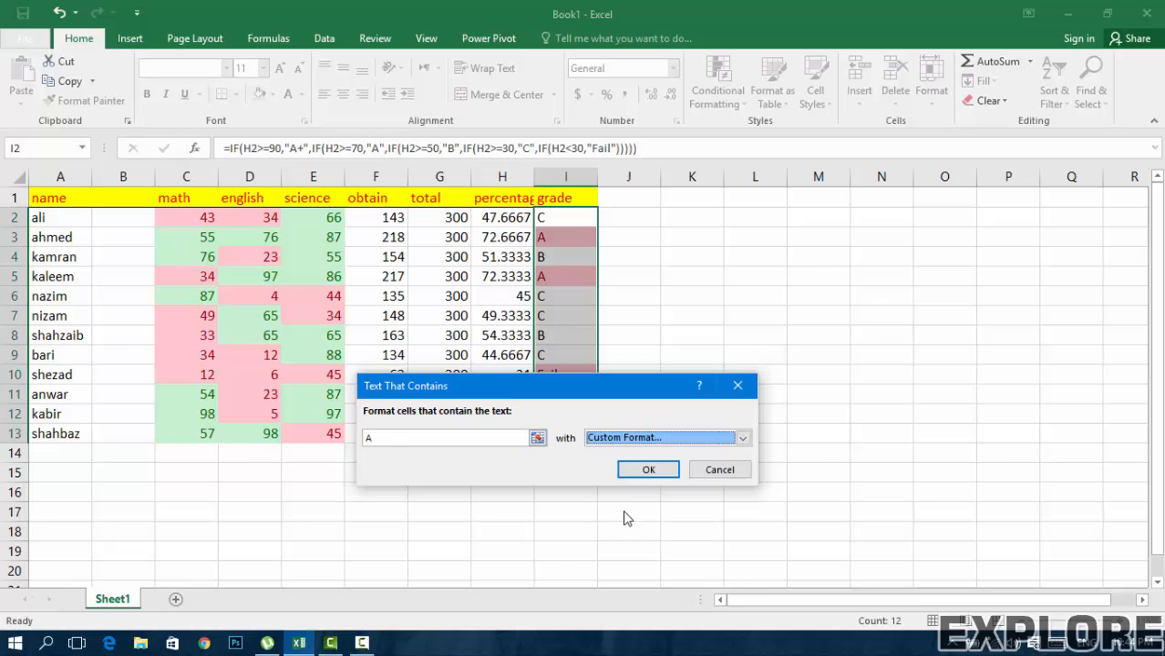
click(502, 229)
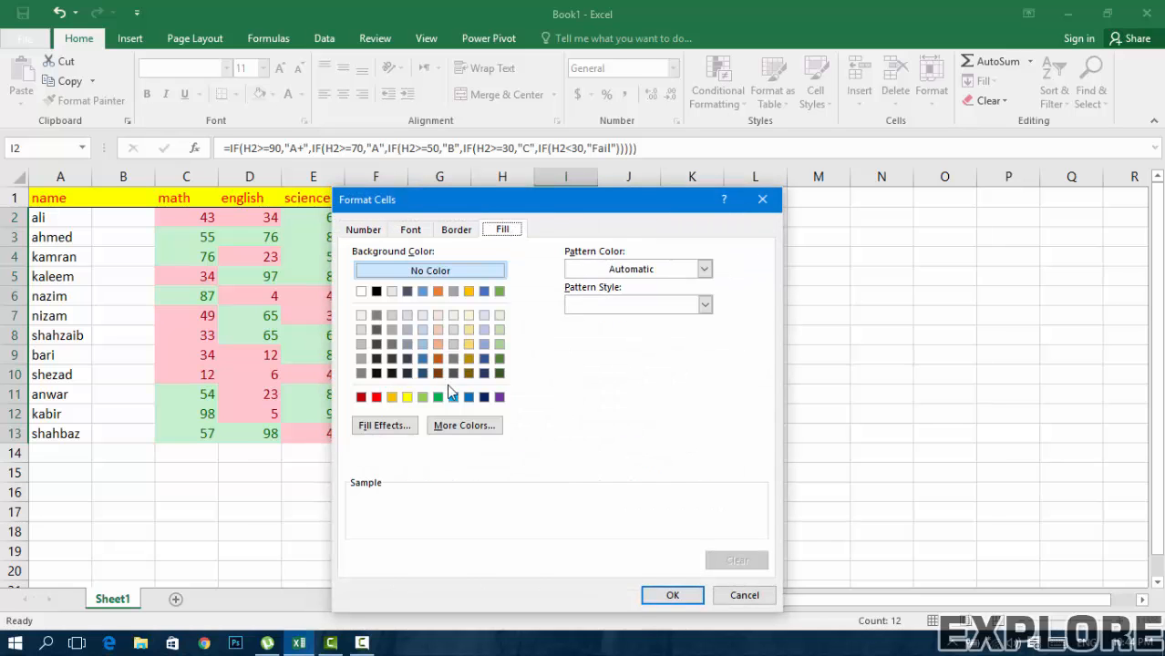
click(453, 397)
click(656, 598)
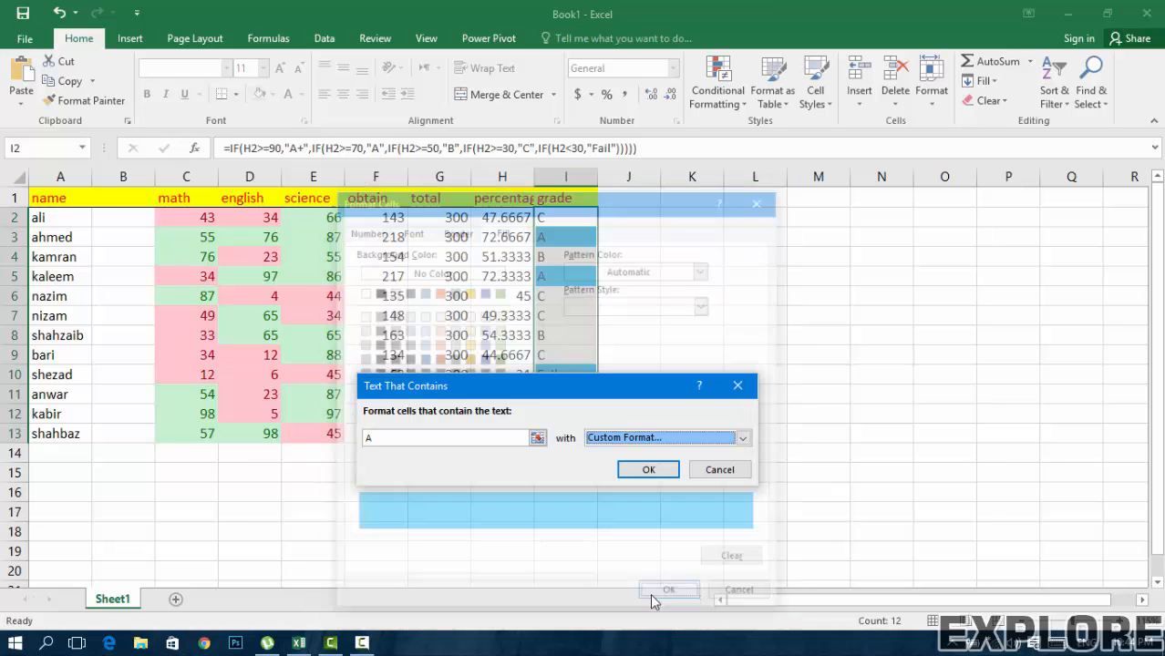
click(648, 470)
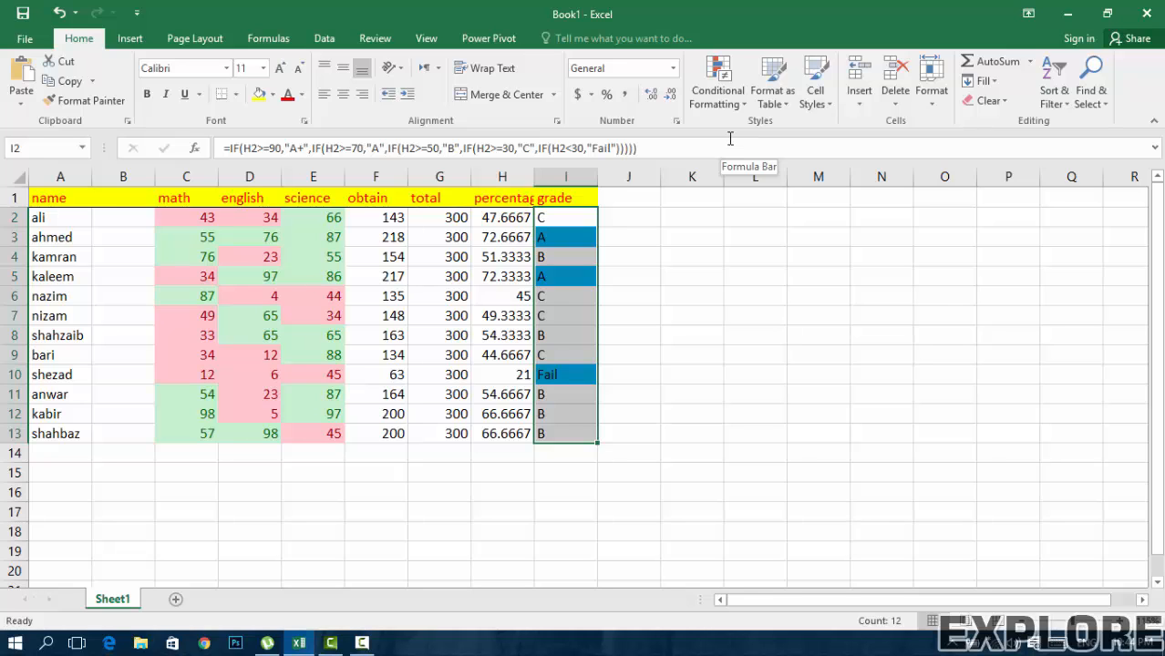
key(ctrl+z)
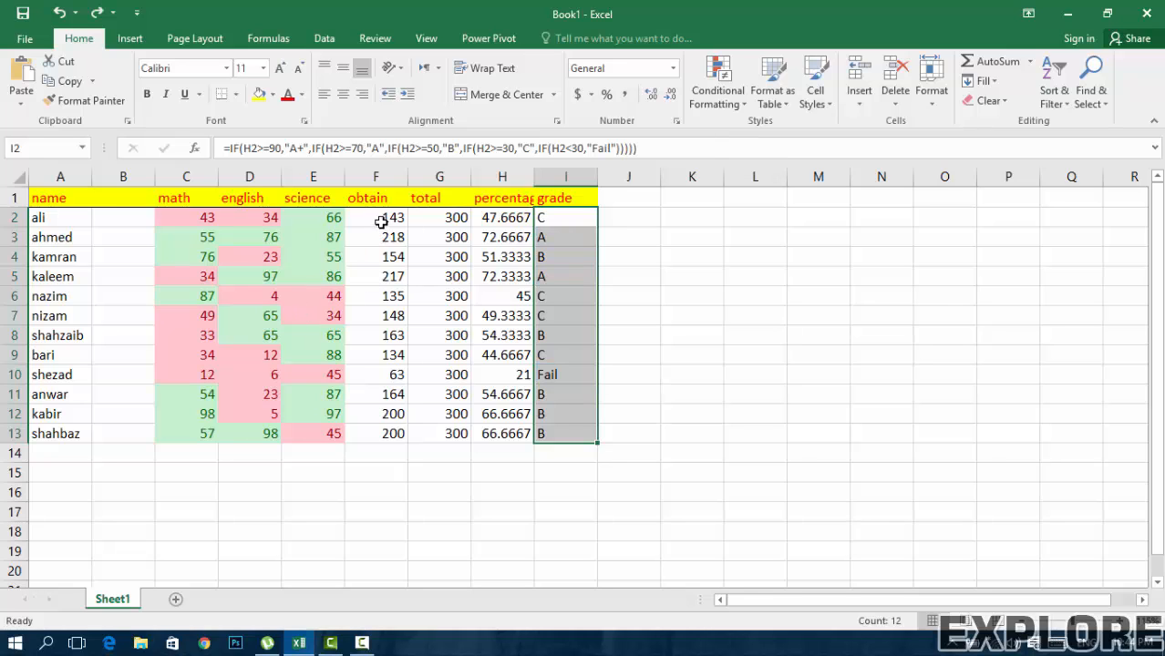
click(737, 91)
mouse_move(744, 135)
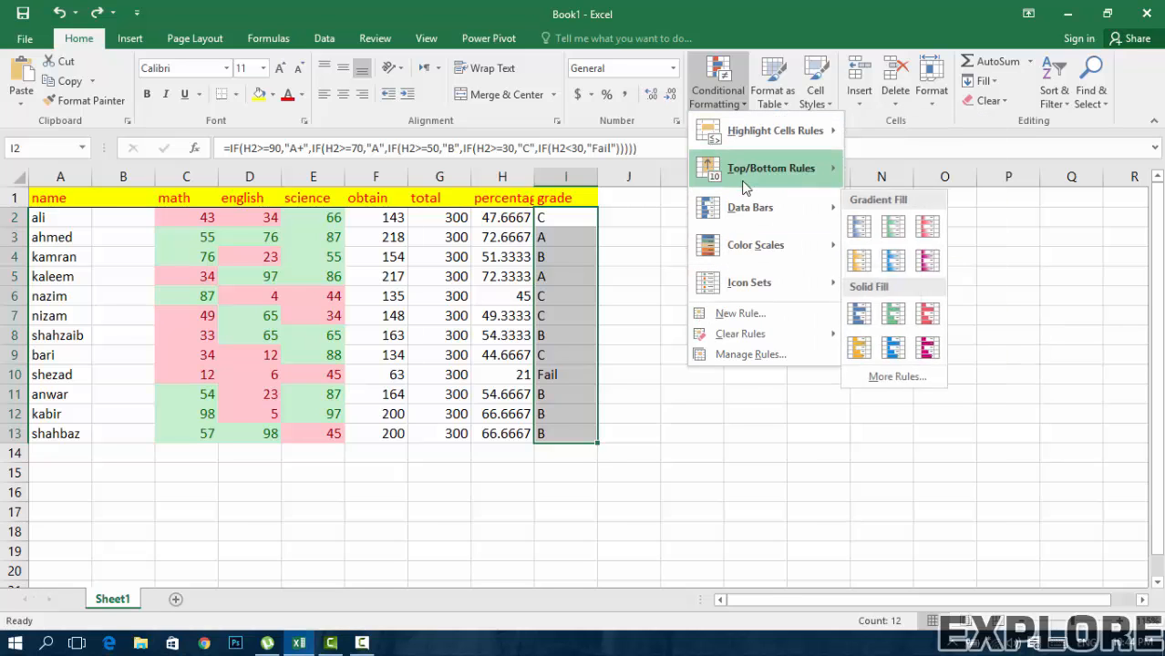
mouse_move(727, 170)
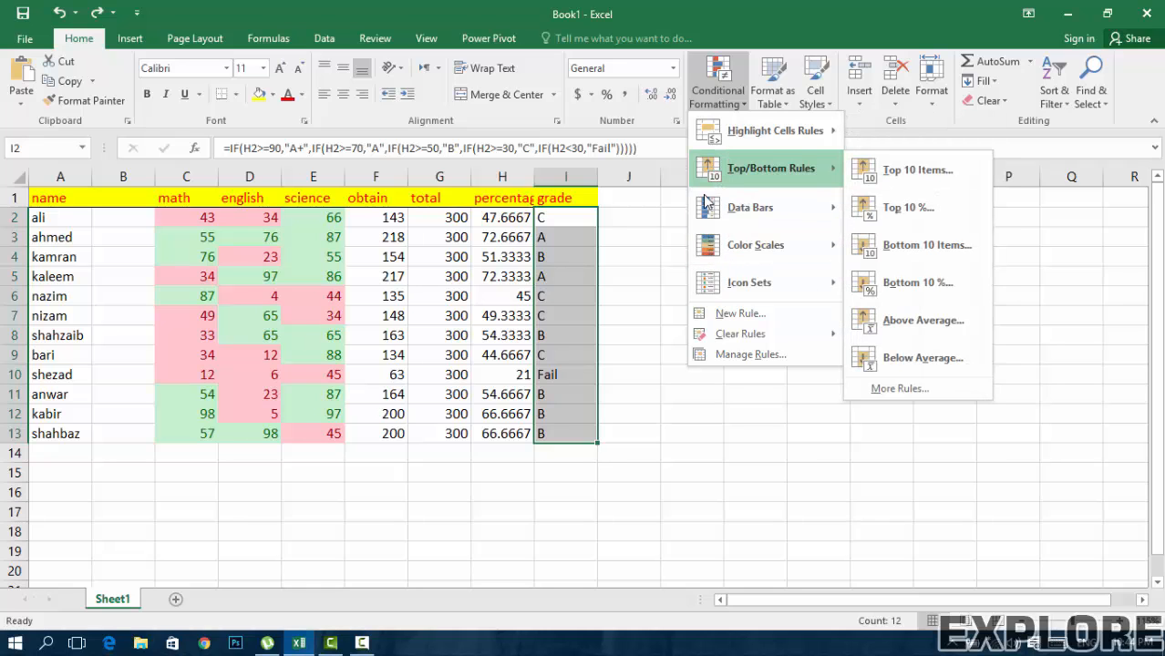
click(445, 365)
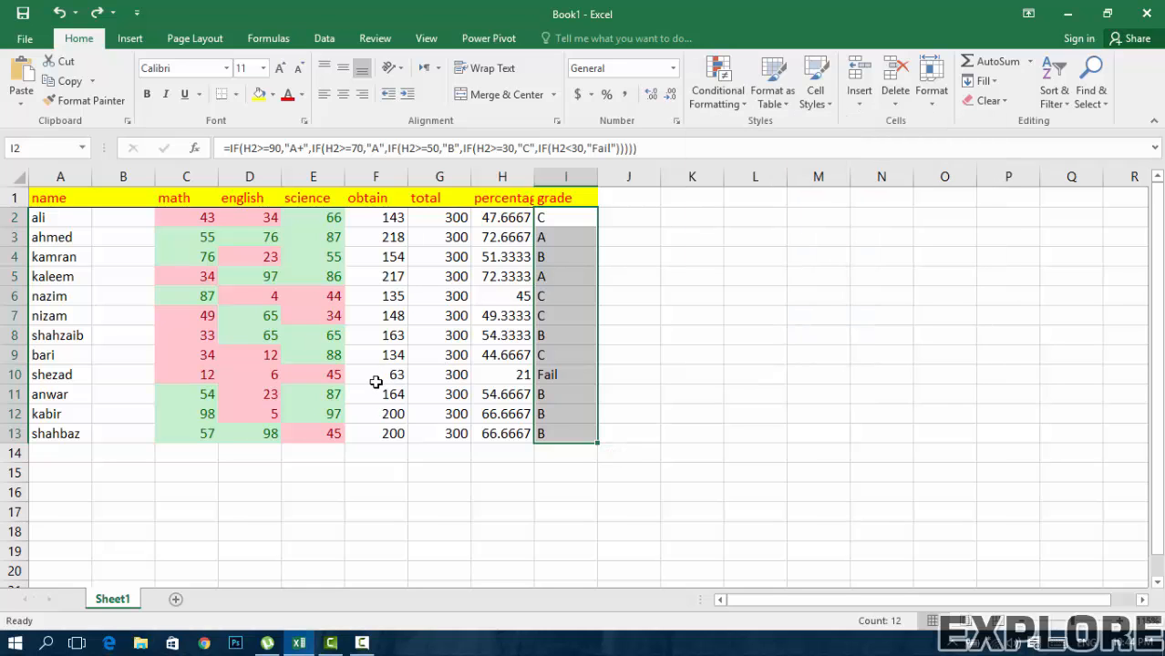
scroll(374, 392, down, 1)
scroll(369, 387, up, 1)
drag(198, 213, 160, 394)
Step: Start a Top 10 Items rule on the obtained marks in F2:F13 and set the number of top items to 4
drag(393, 217, 390, 434)
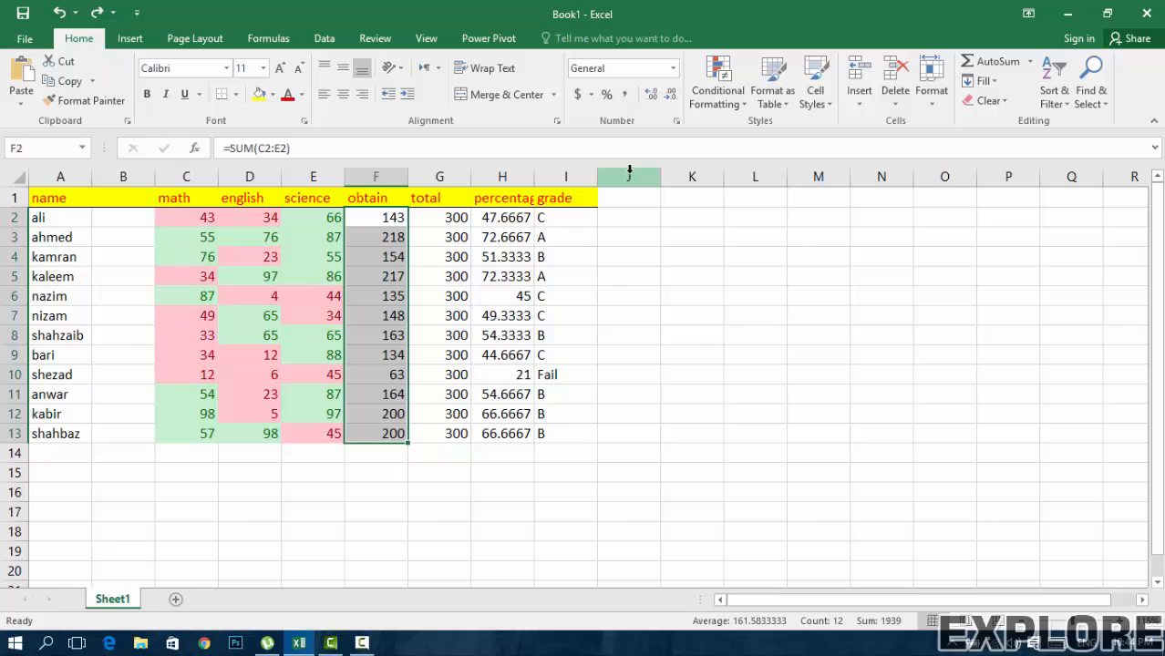
click(718, 91)
mouse_move(729, 193)
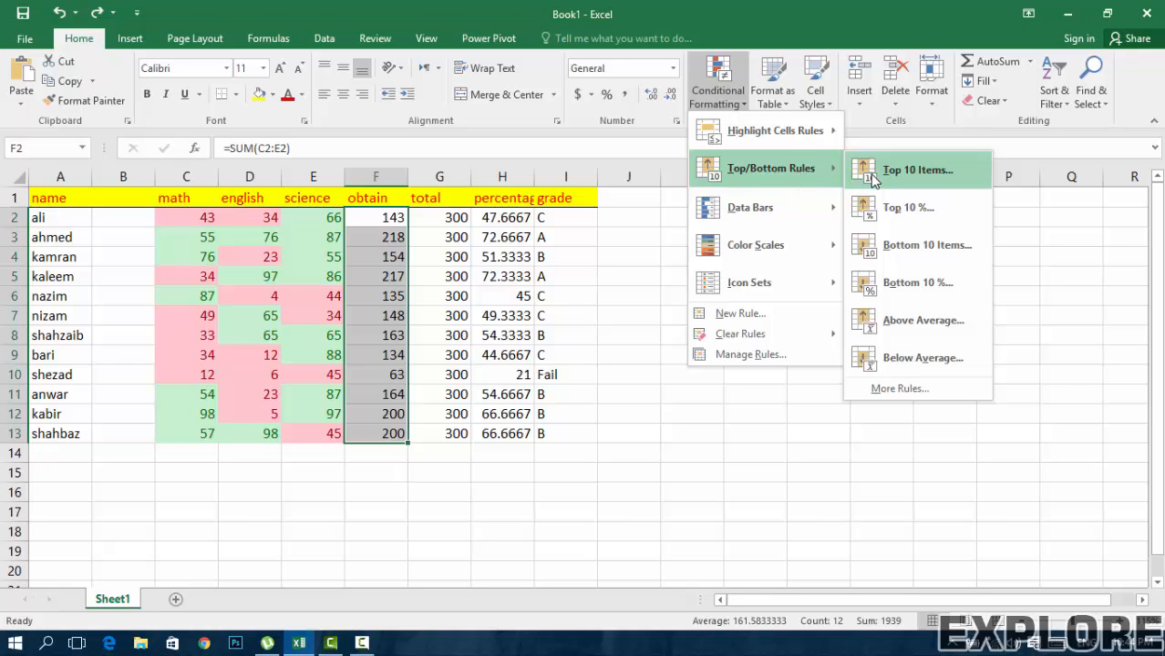
click(917, 171)
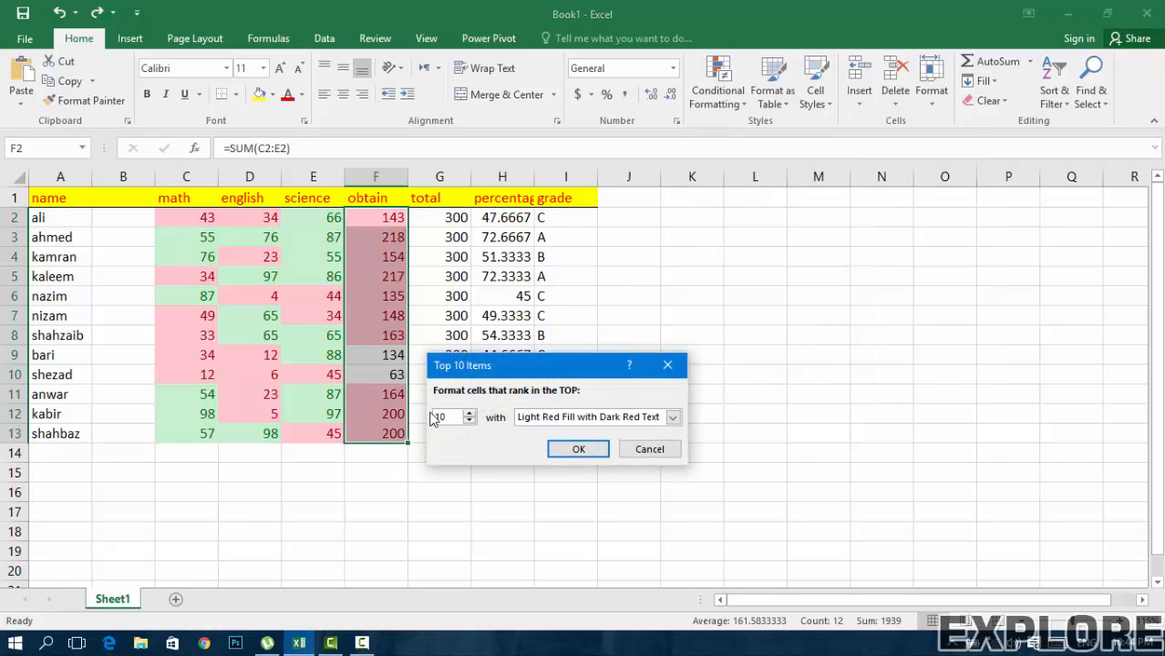
double_click(444, 416)
text(3)
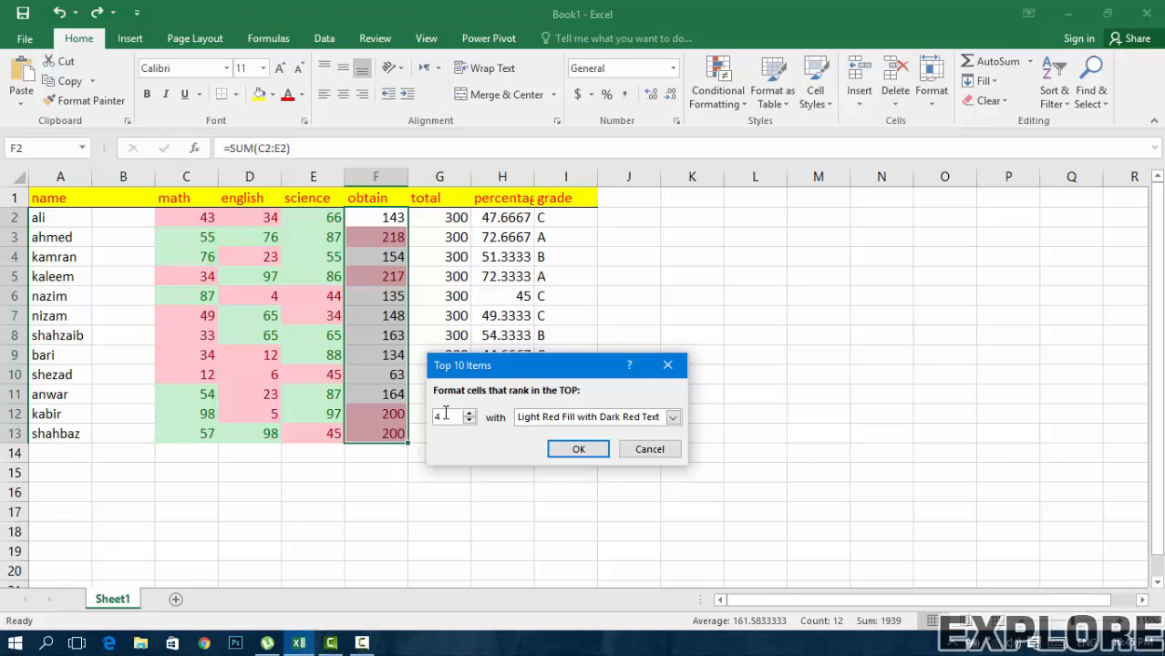
text(5)
Step: Give the top-items rule on the obtained marks a custom format with a gold background fill and apply it
click(556, 422)
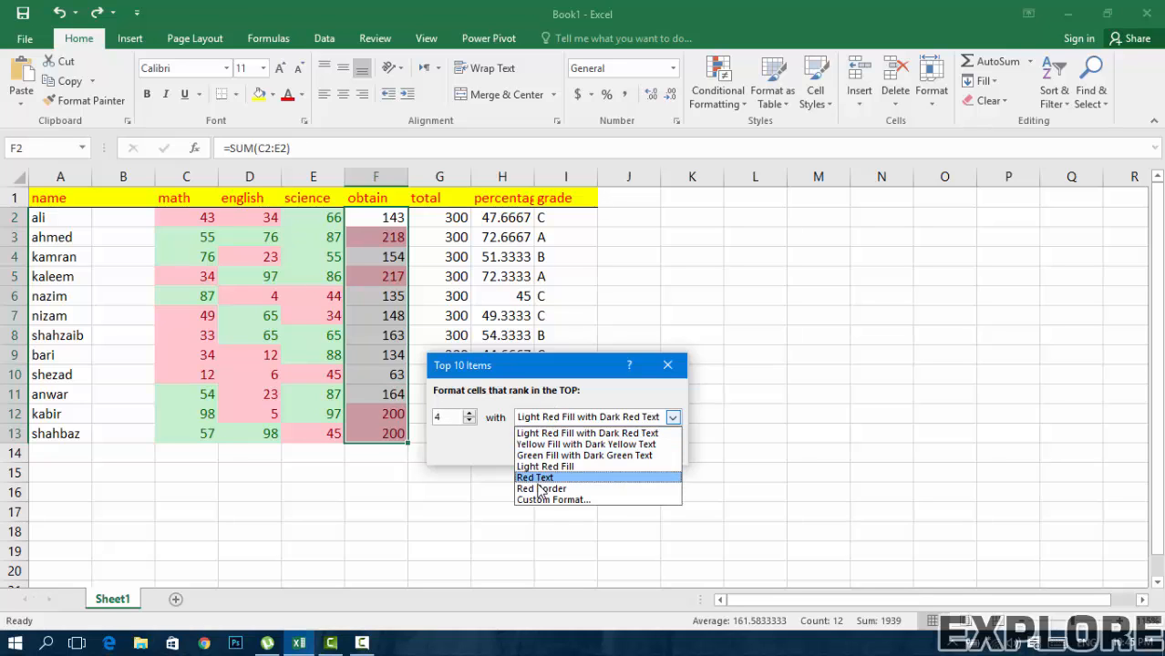
click(539, 467)
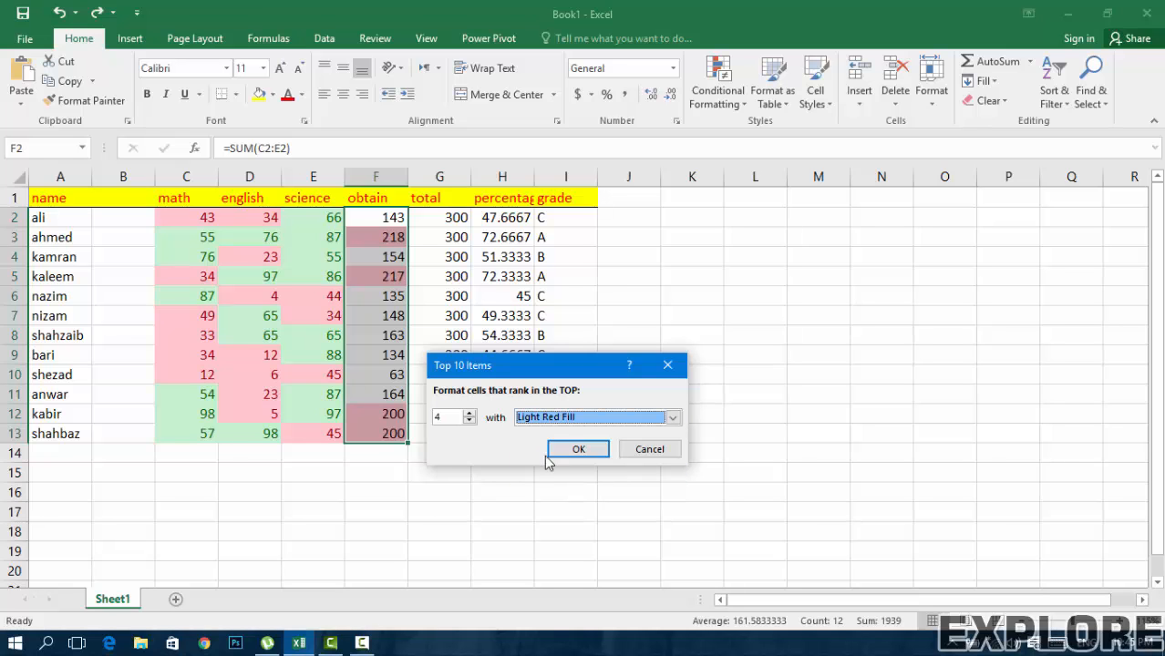
click(564, 428)
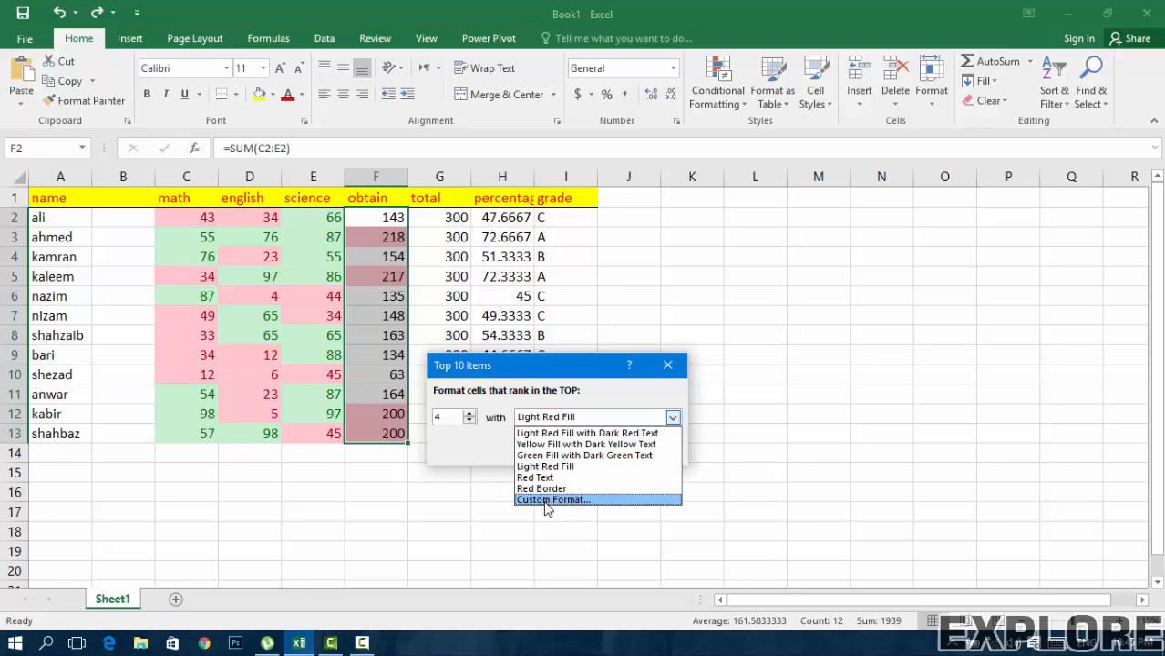
click(547, 500)
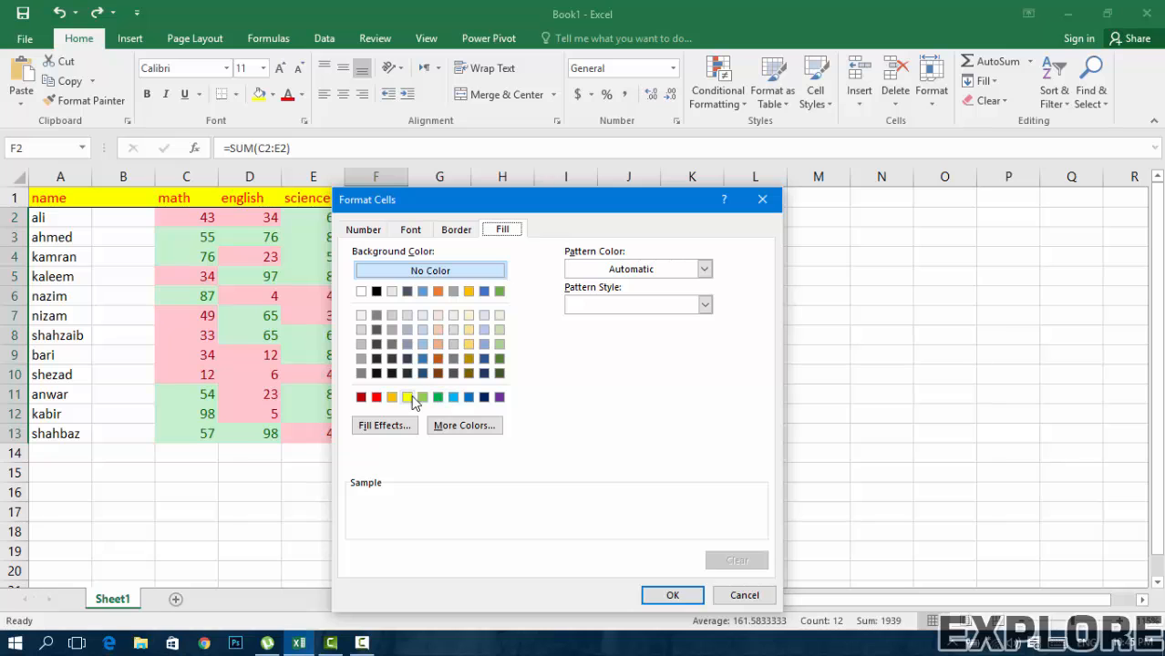
click(469, 344)
click(672, 596)
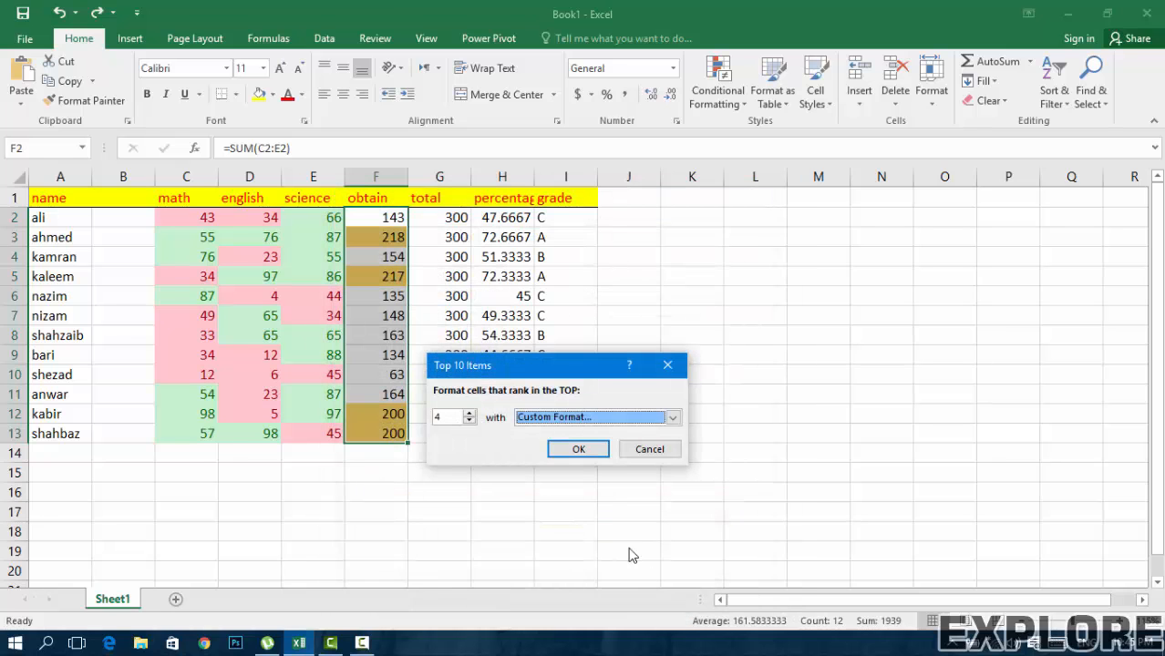
click(575, 448)
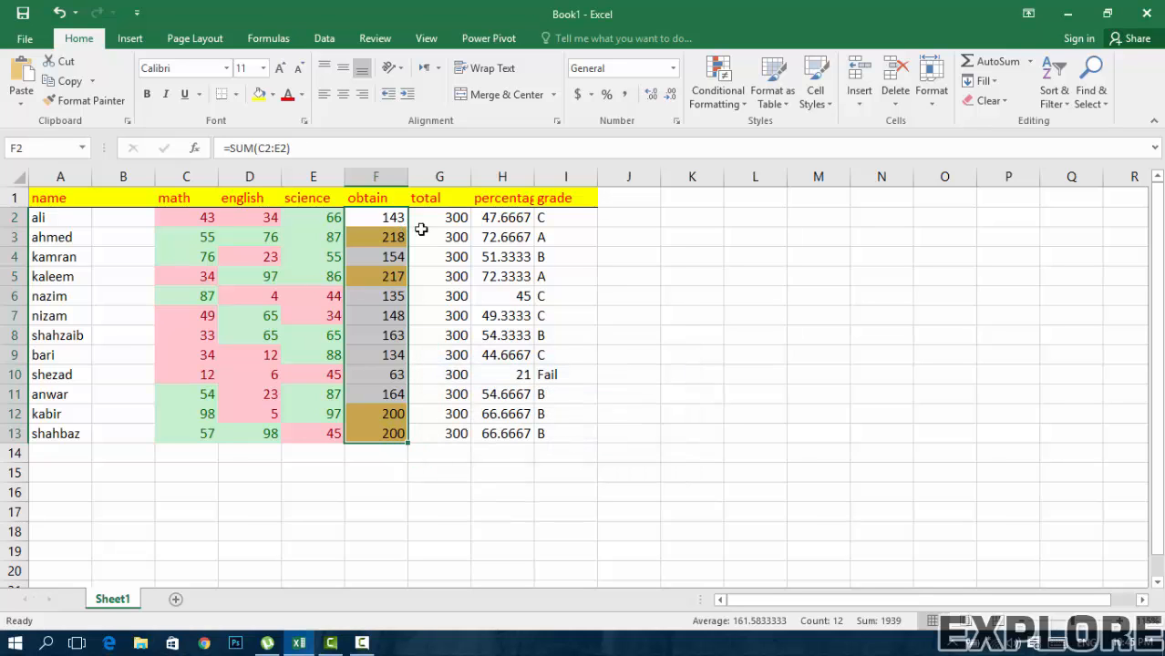
Step: Highlight the bottom 8 obtained marks in F2:F13 with Light Red Fill with Dark Red Text, and deselect the range
click(717, 86)
mouse_move(743, 186)
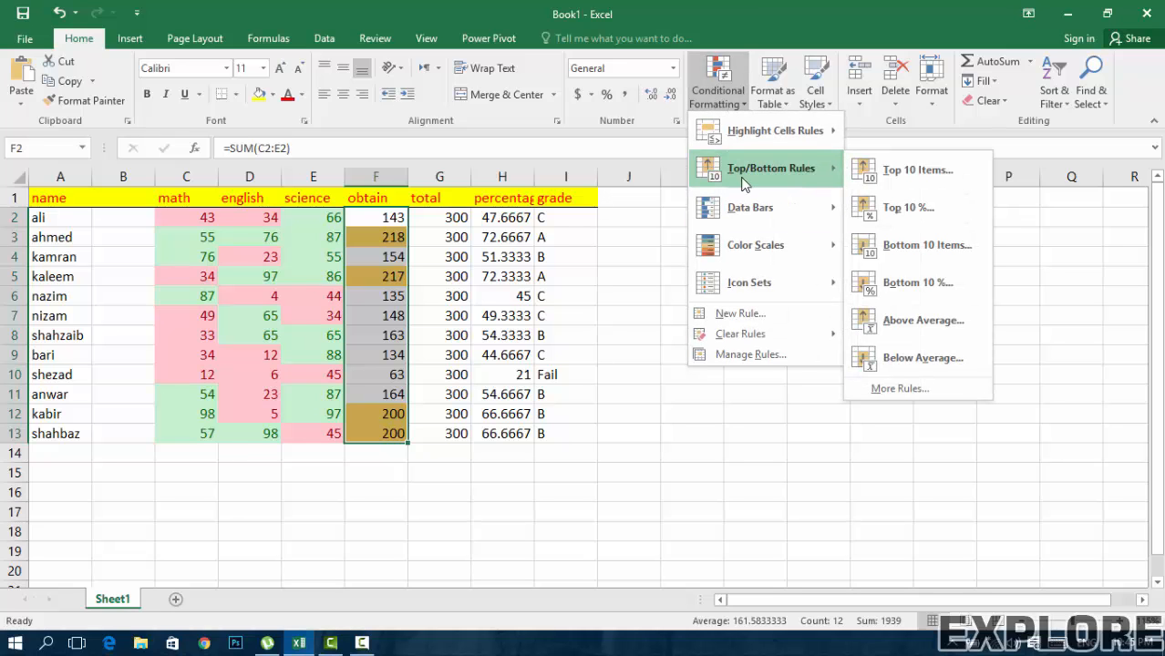
click(928, 245)
drag(455, 418, 425, 419)
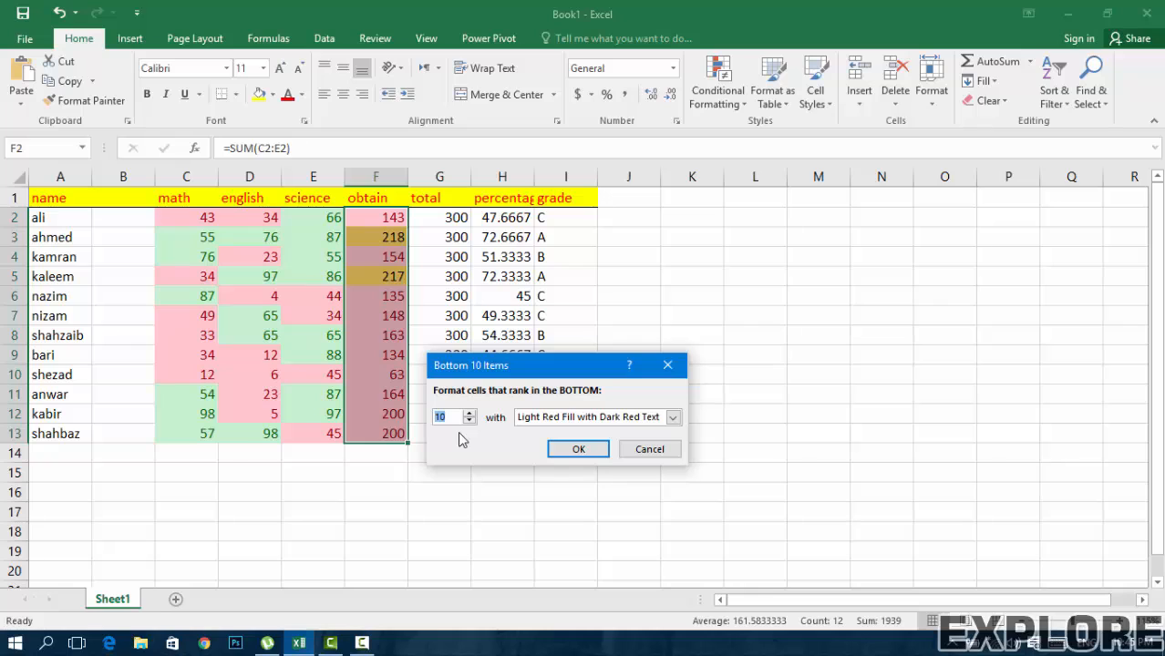
text(5)
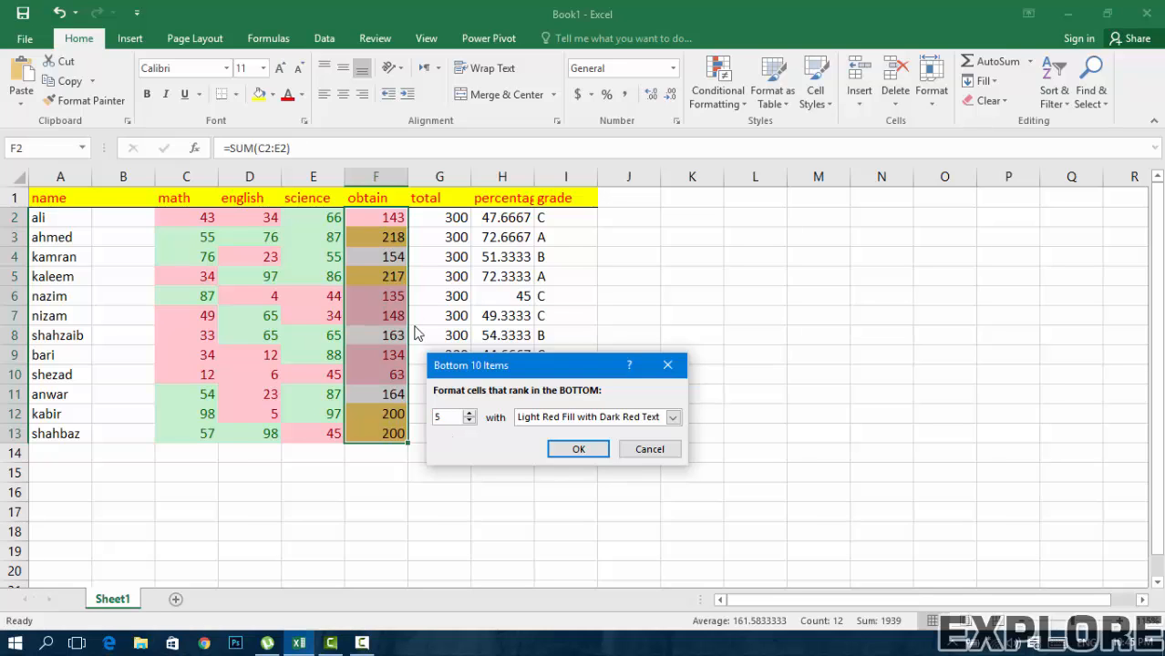
text(8)
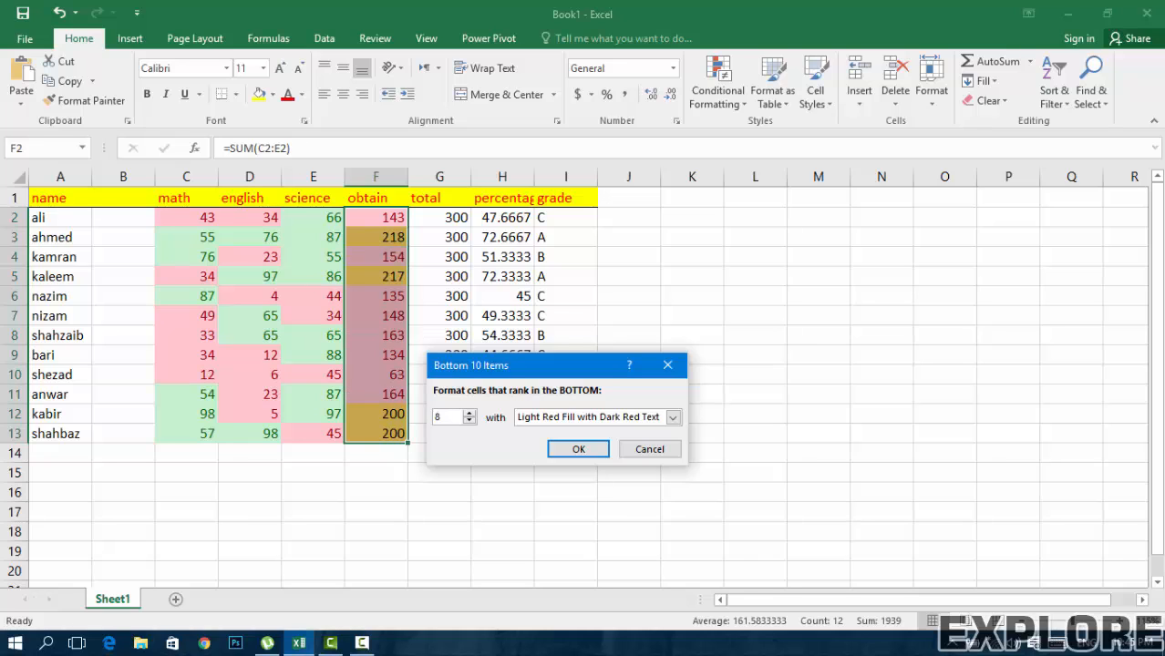
click(573, 416)
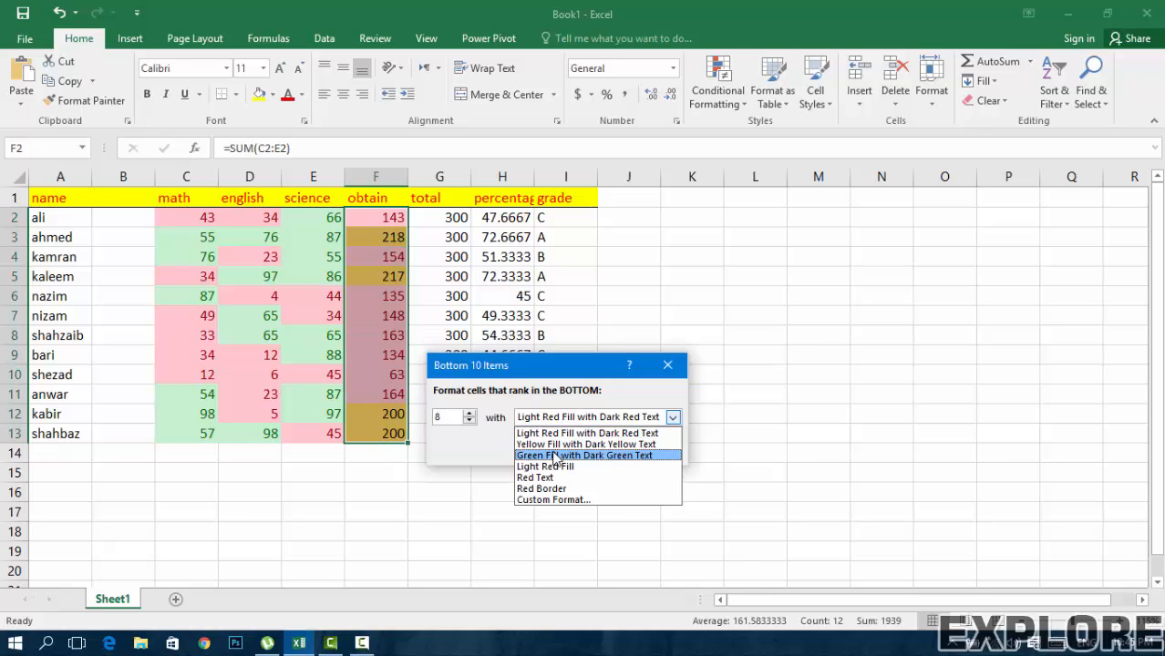
click(453, 459)
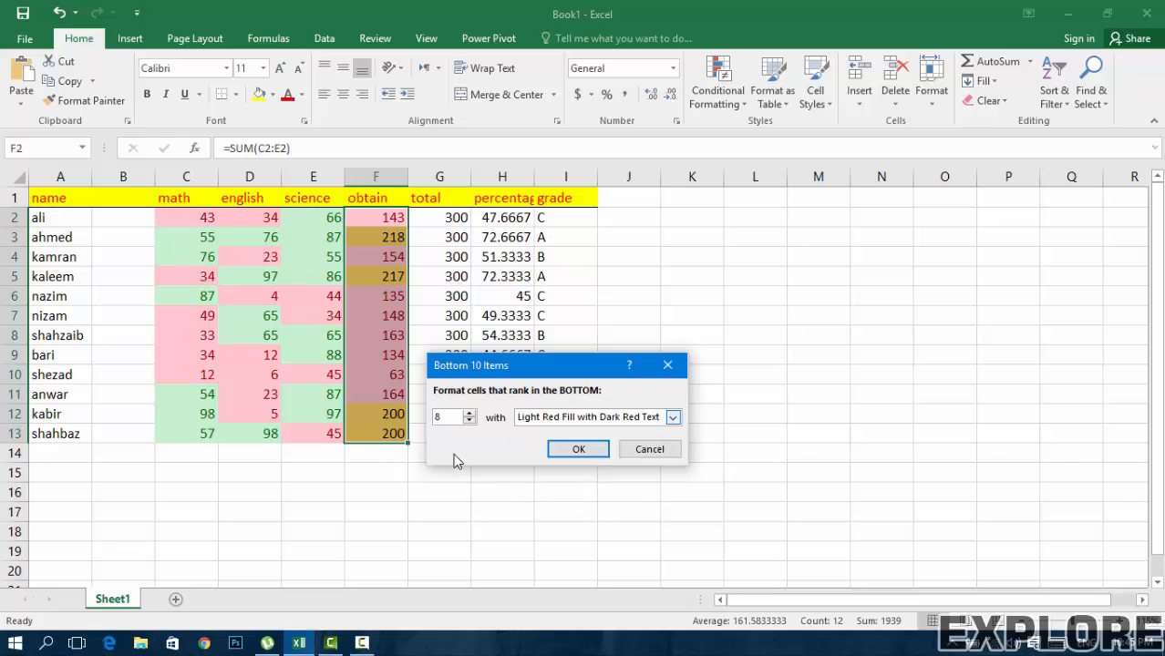
click(576, 456)
click(437, 357)
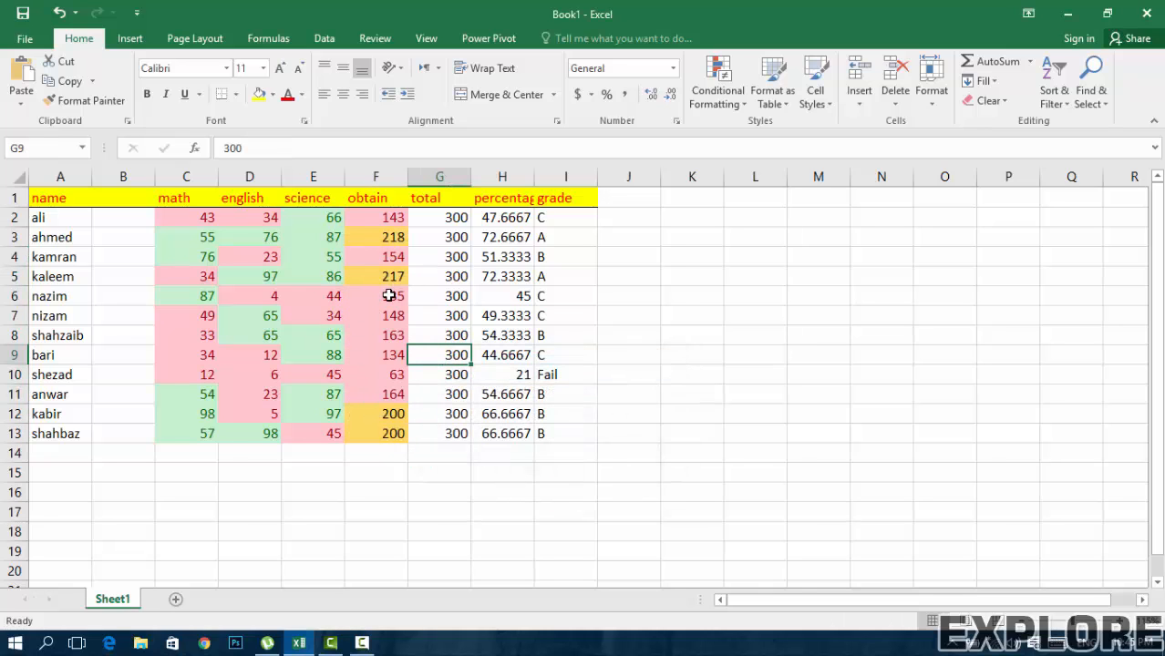
drag(391, 296, 390, 388)
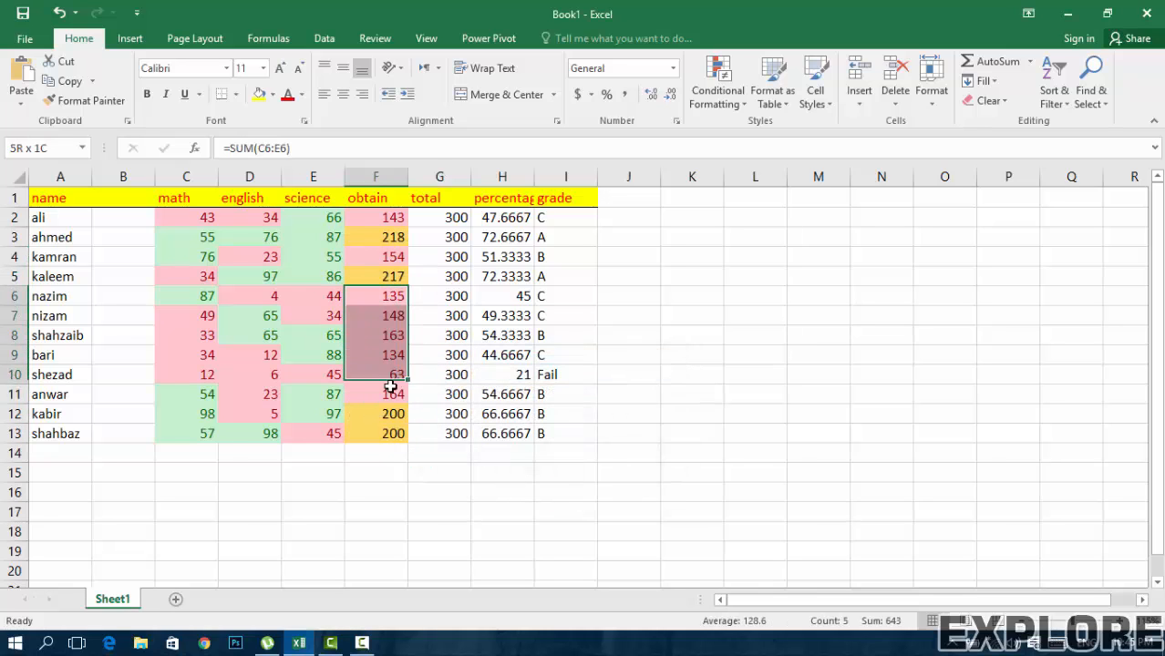
drag(385, 255, 554, 267)
click(385, 253)
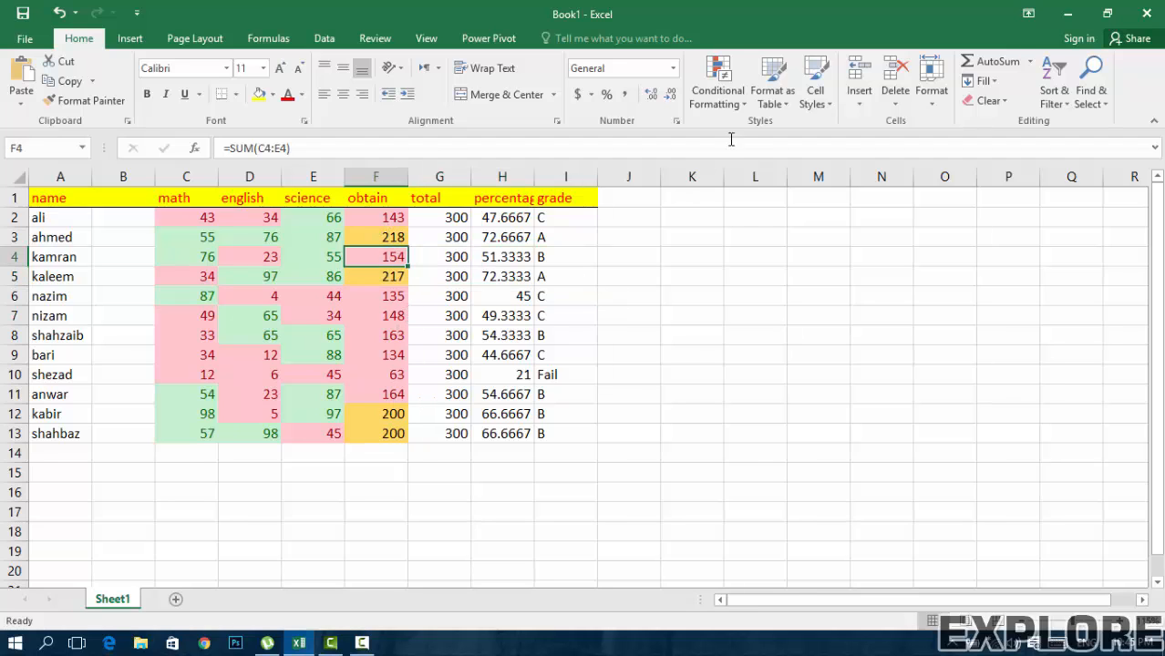
click(717, 89)
mouse_move(686, 218)
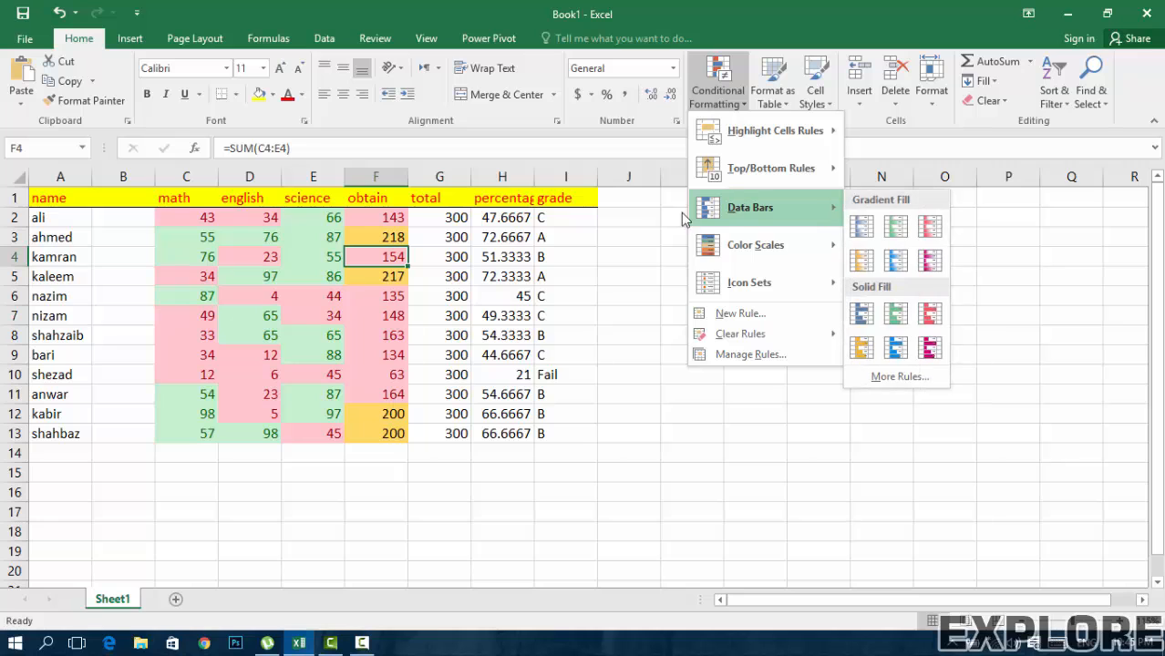
click(502, 314)
Step: Apply light blue gradient-fill data bars to the percentages in H2:H13, and deselect the range
drag(493, 217, 502, 434)
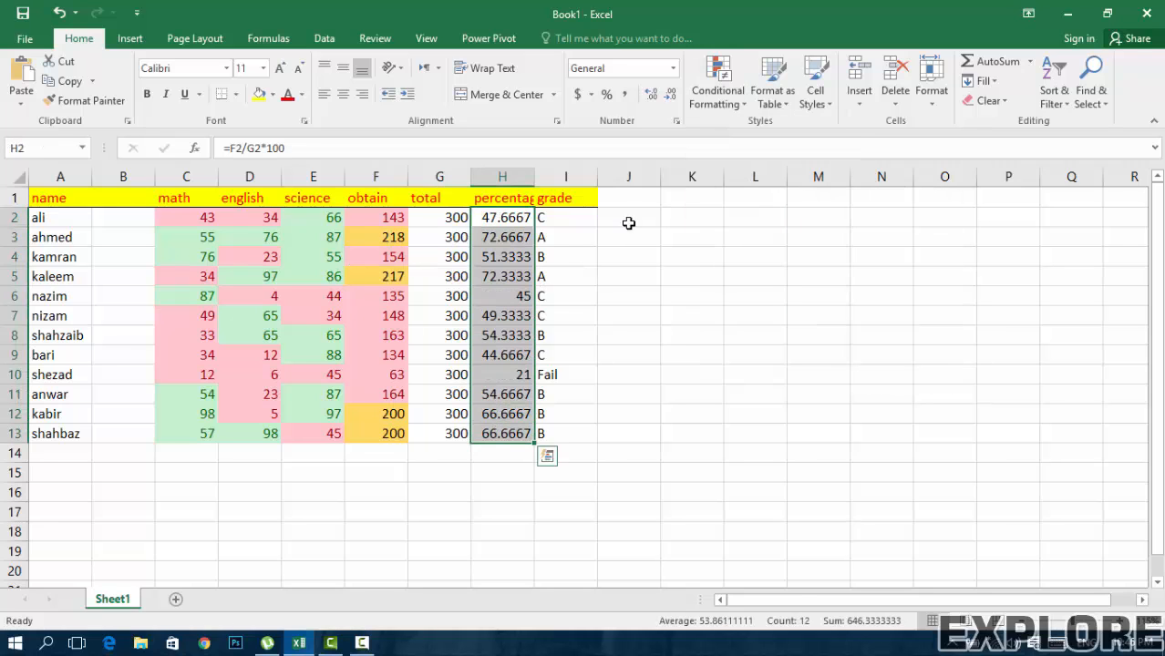
click(705, 82)
mouse_move(718, 219)
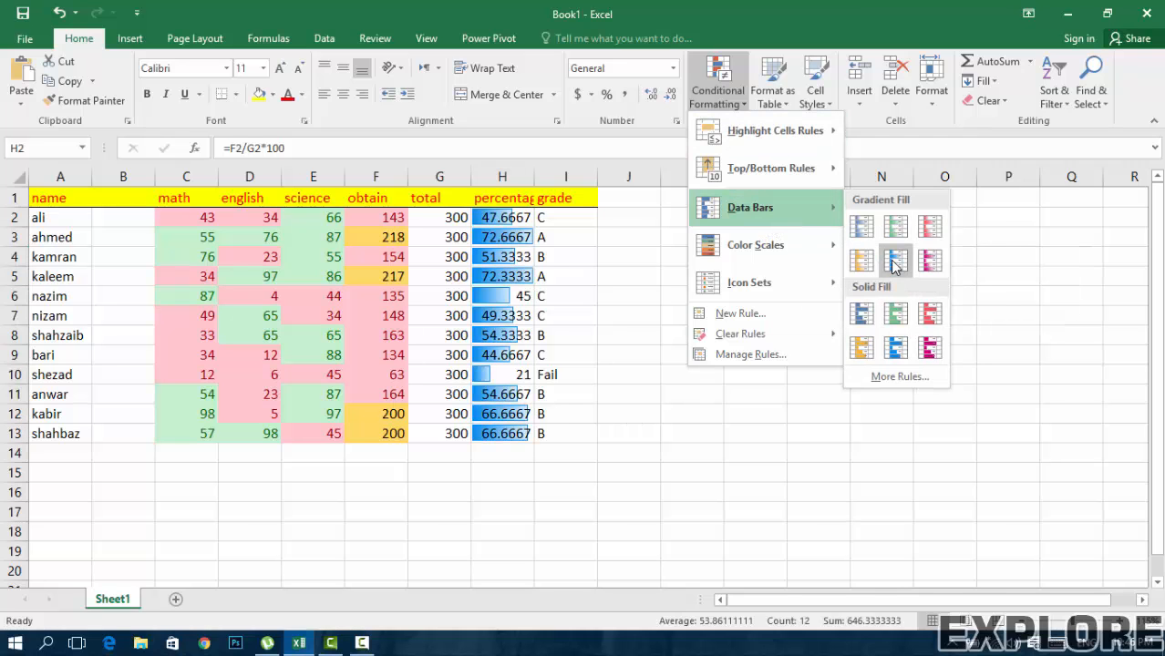
click(897, 262)
click(671, 365)
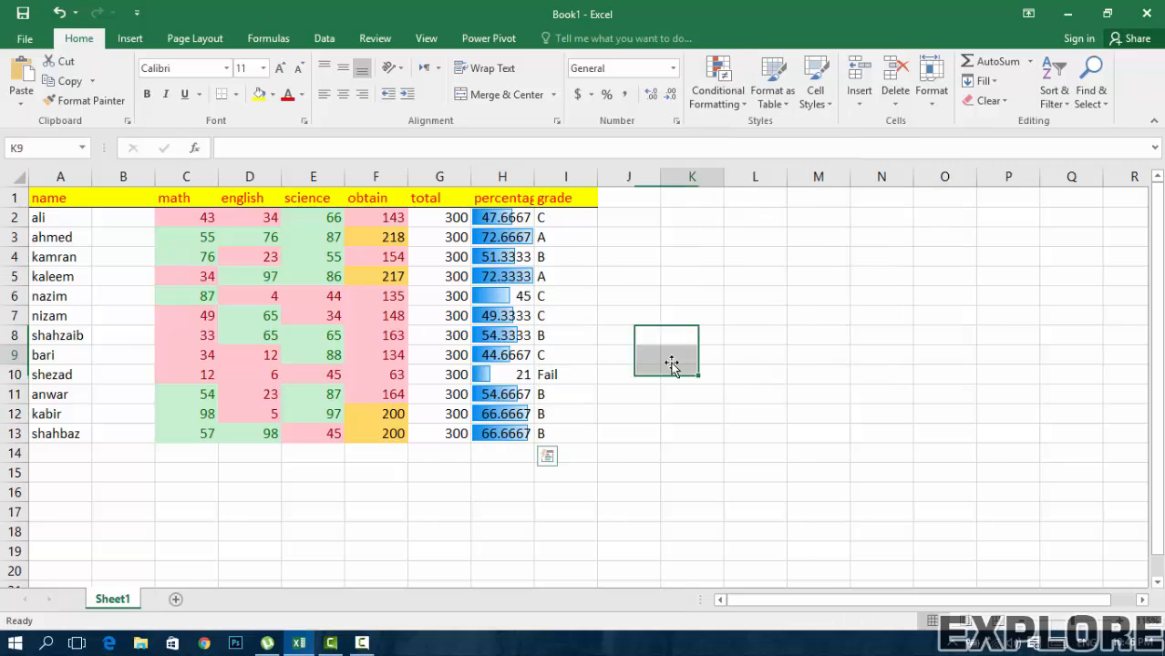
Step: Replace the percentage formula in H13 with the value 100 to test its data bar
click(524, 278)
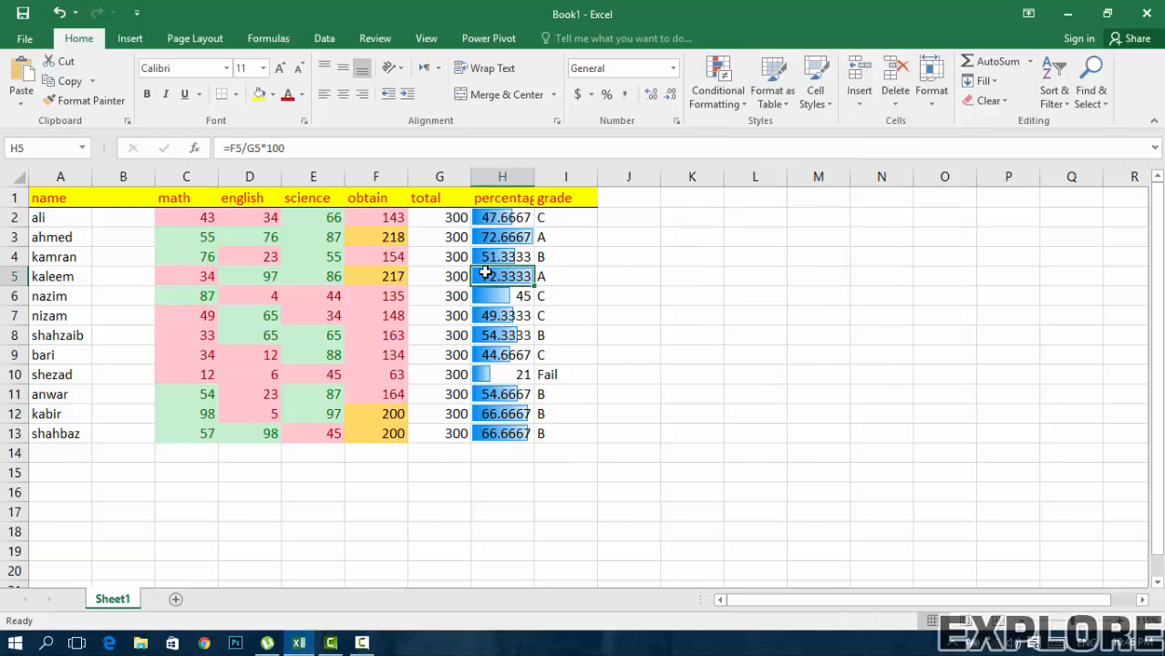
click(508, 434)
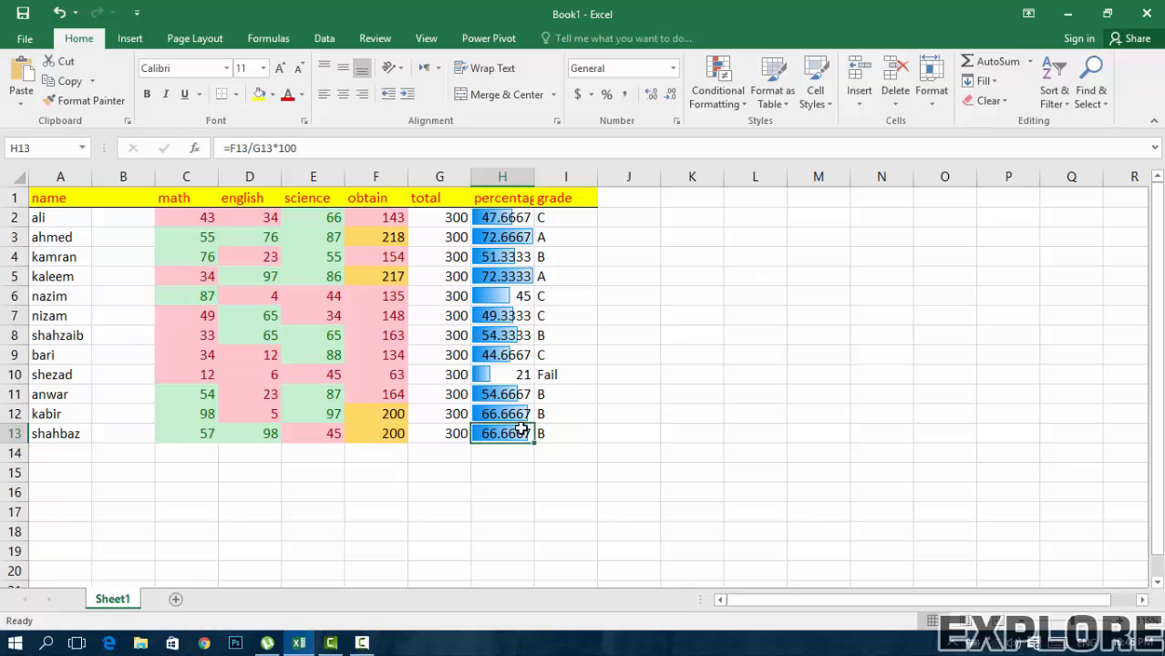
text(100)
key(ctrl+Return)
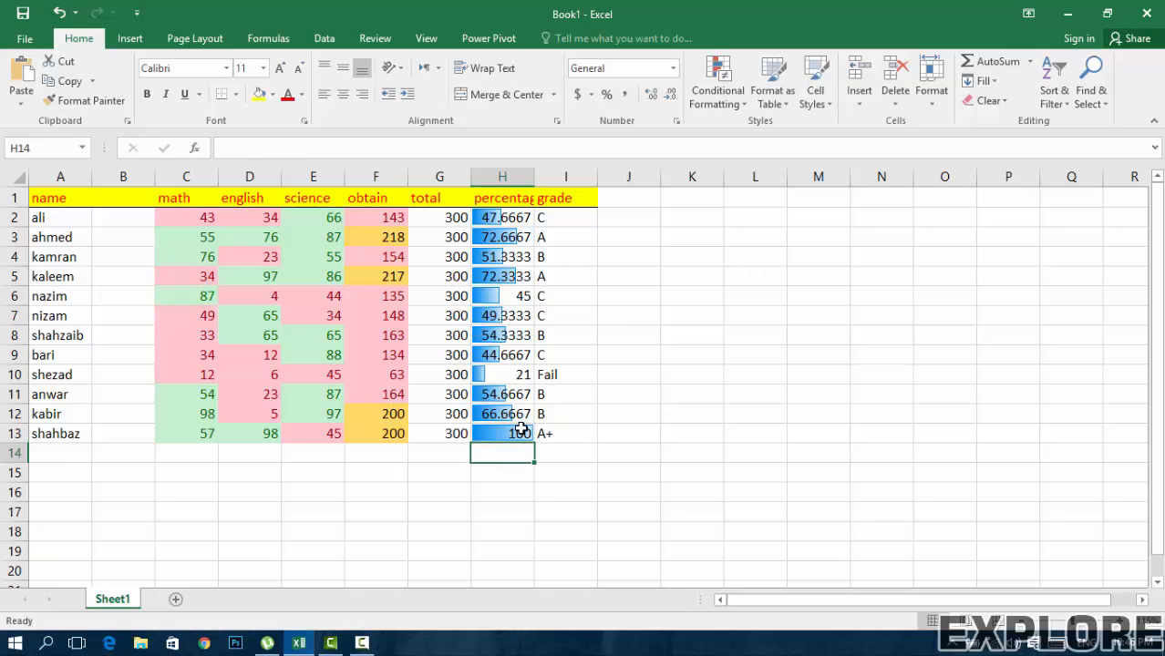
Step: Try a value of 50 in percentage cell H12, and undo that entry
key(Up)
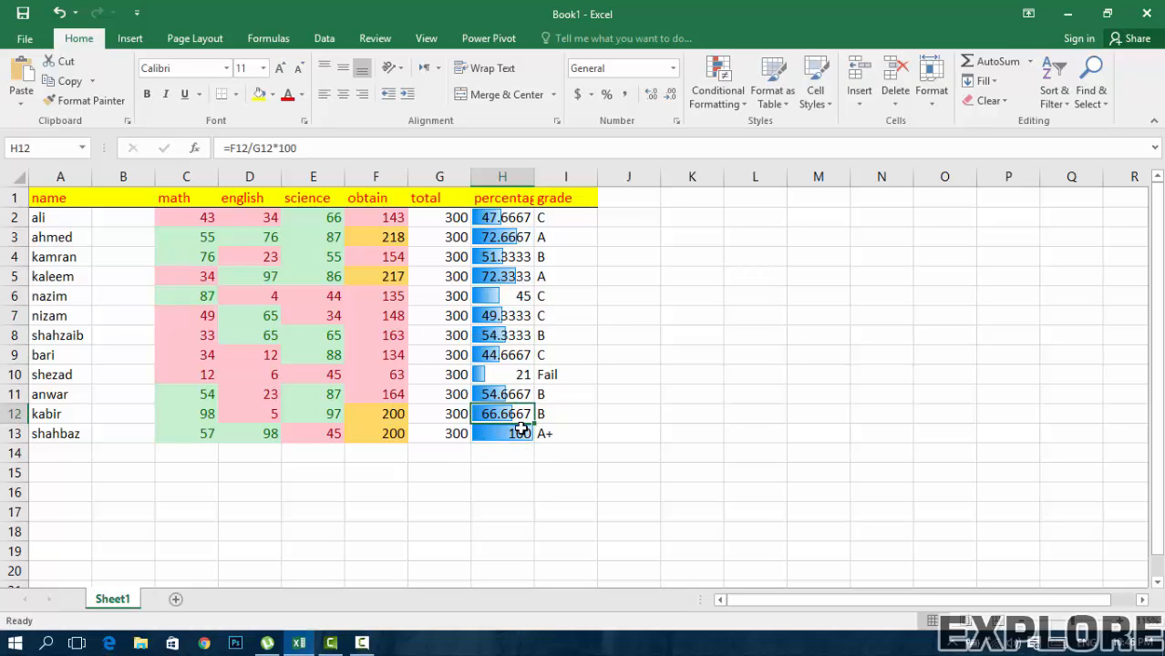
text(50)
key(Return)
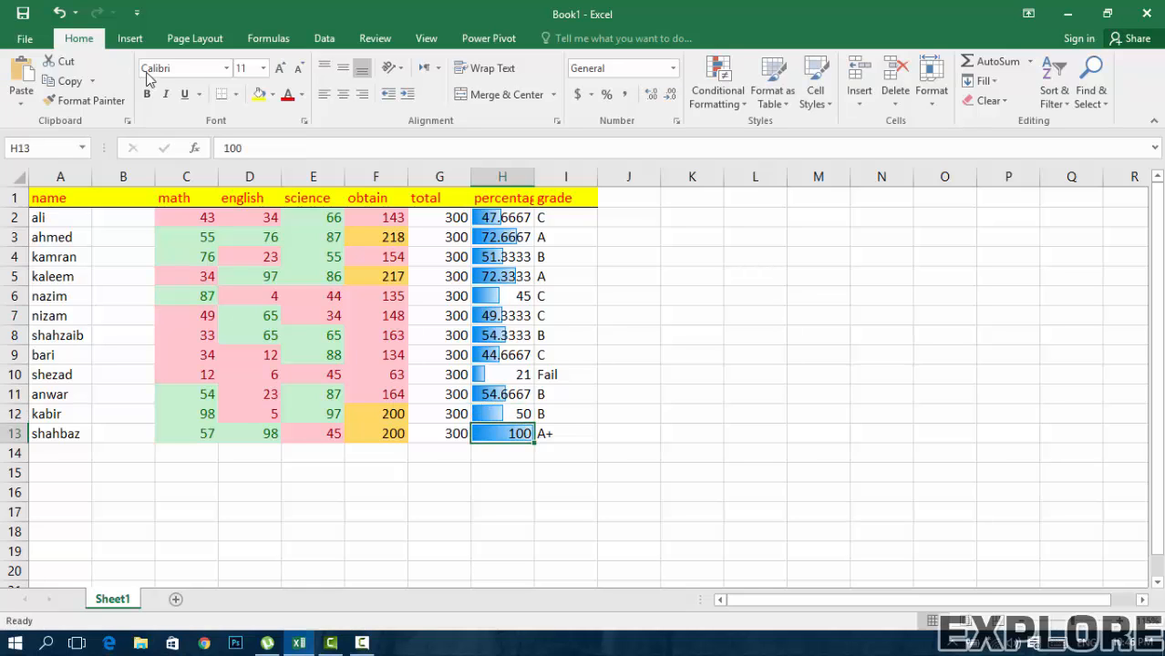
key(ctrl+z)
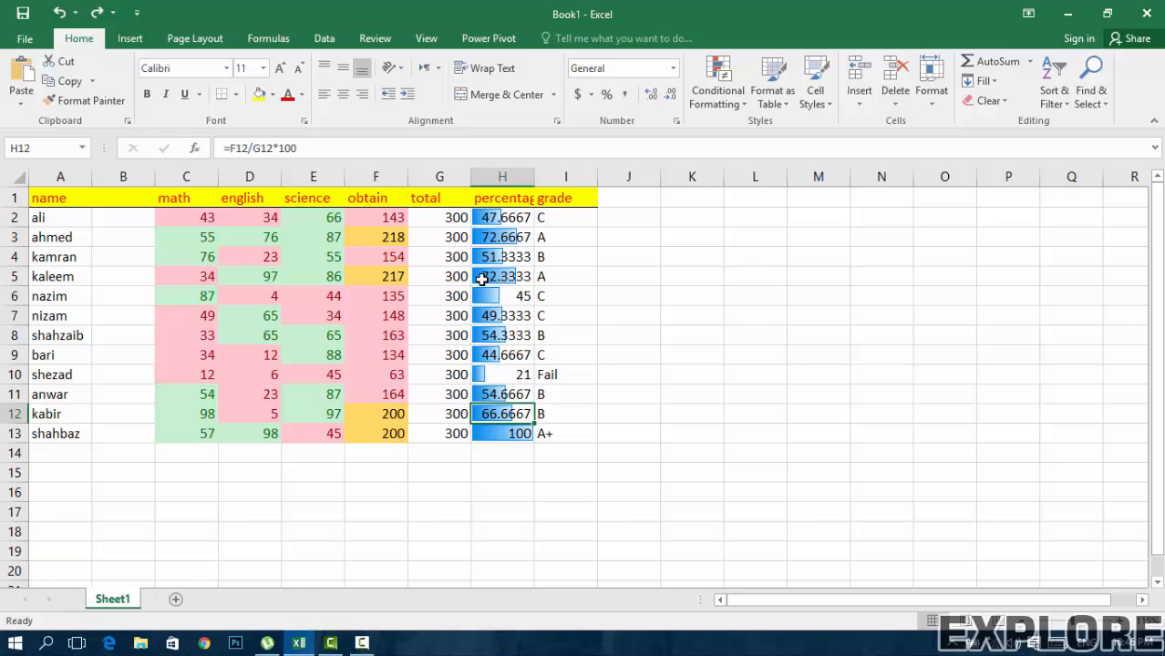
Step: Clear the conditional formatting rules from the percentage cells H2:H13
drag(499, 212, 510, 434)
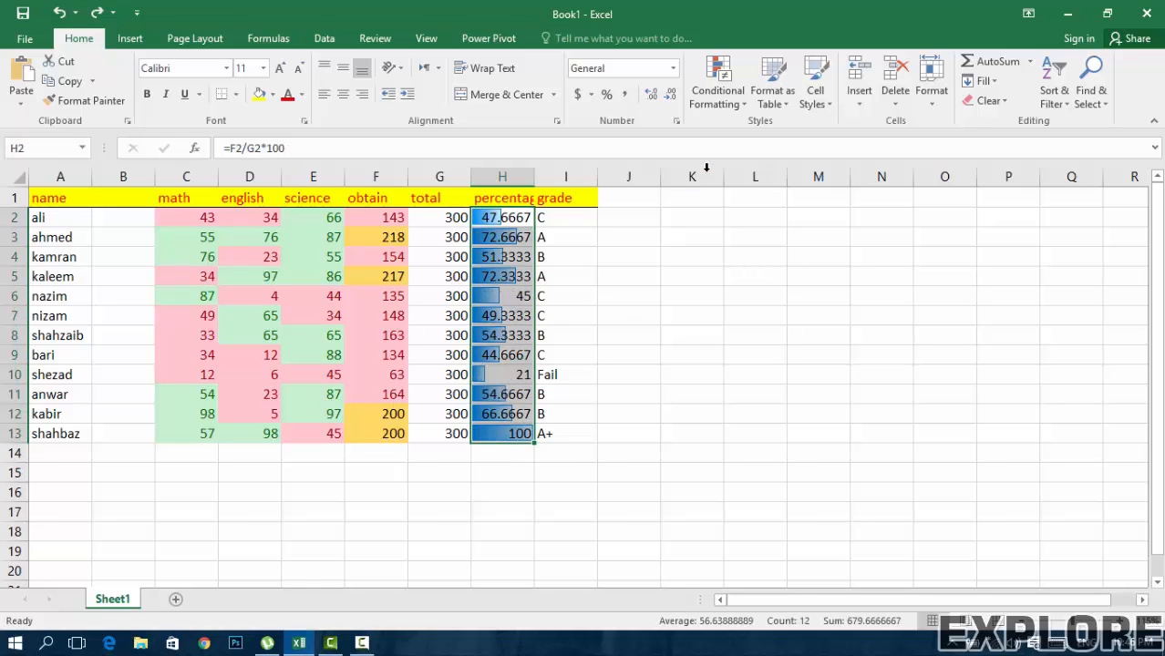
click(727, 100)
mouse_move(738, 335)
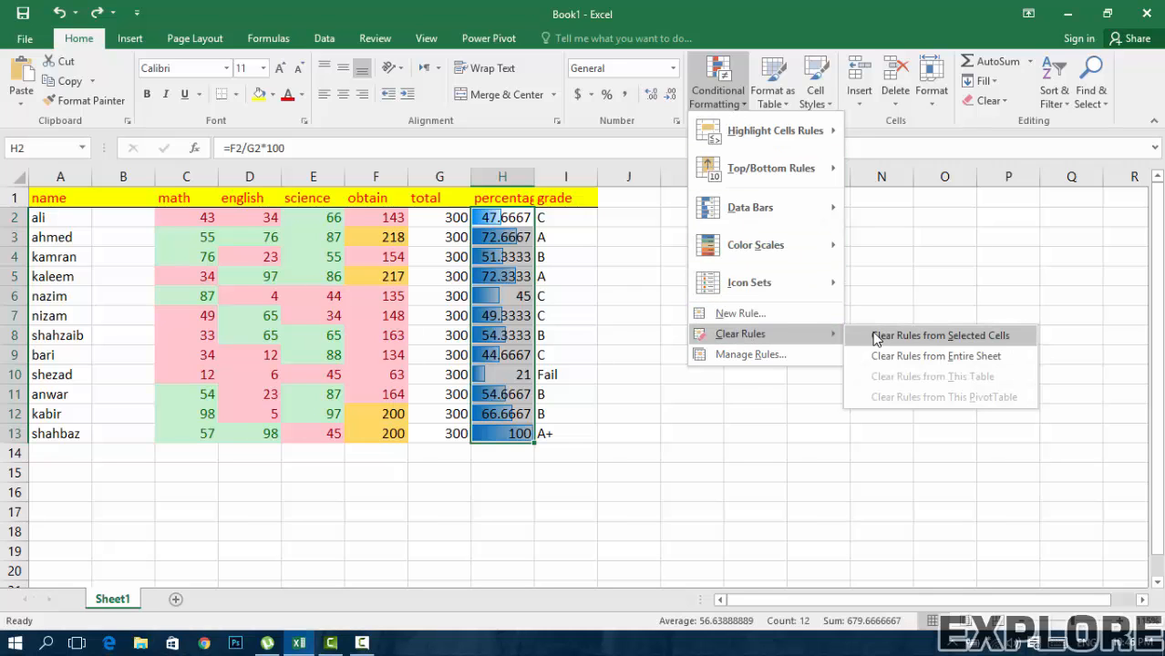
click(959, 341)
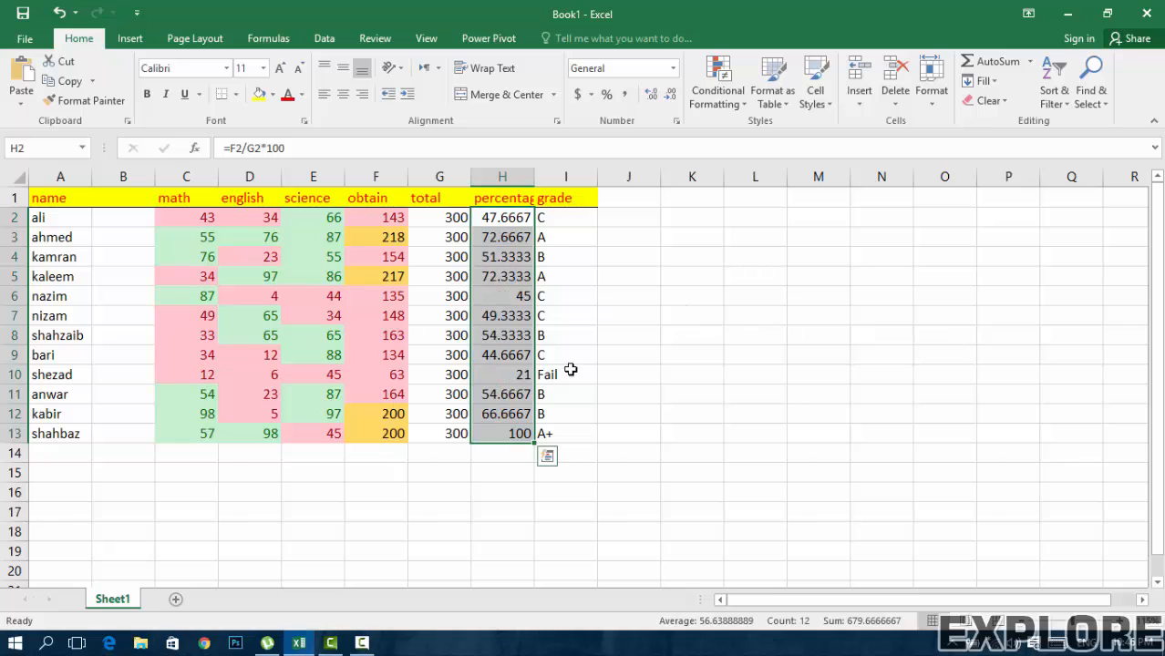
Step: Apply the three coloured arrows icon set to the percentages in H2:H13, and deselect the range
click(716, 91)
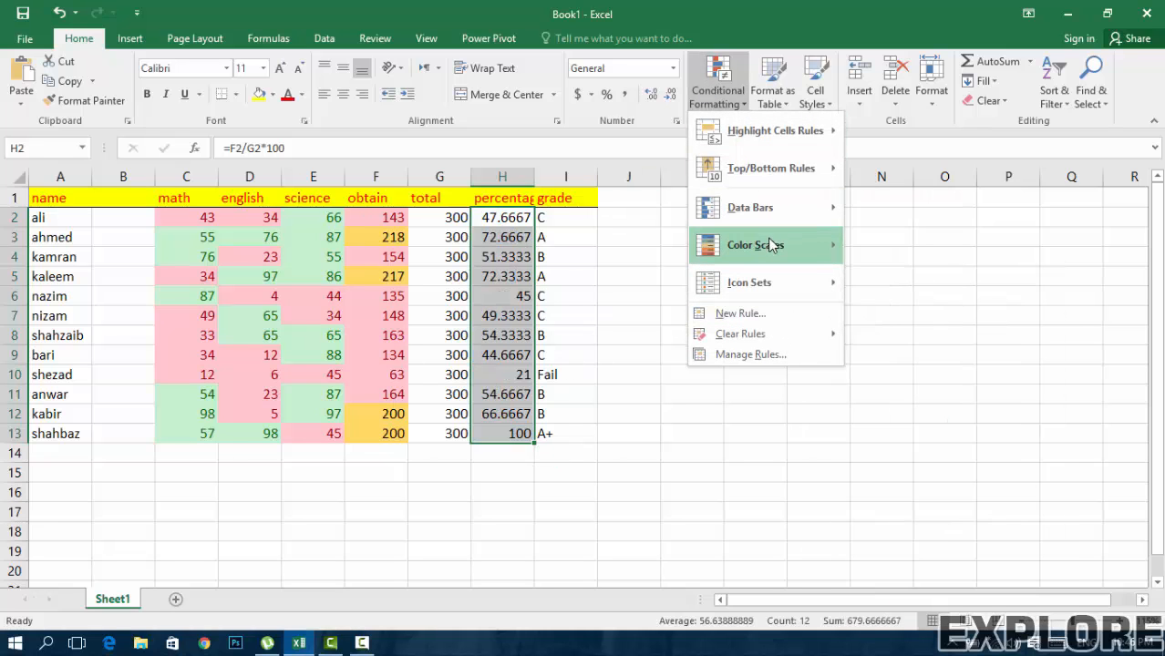
mouse_move(770, 245)
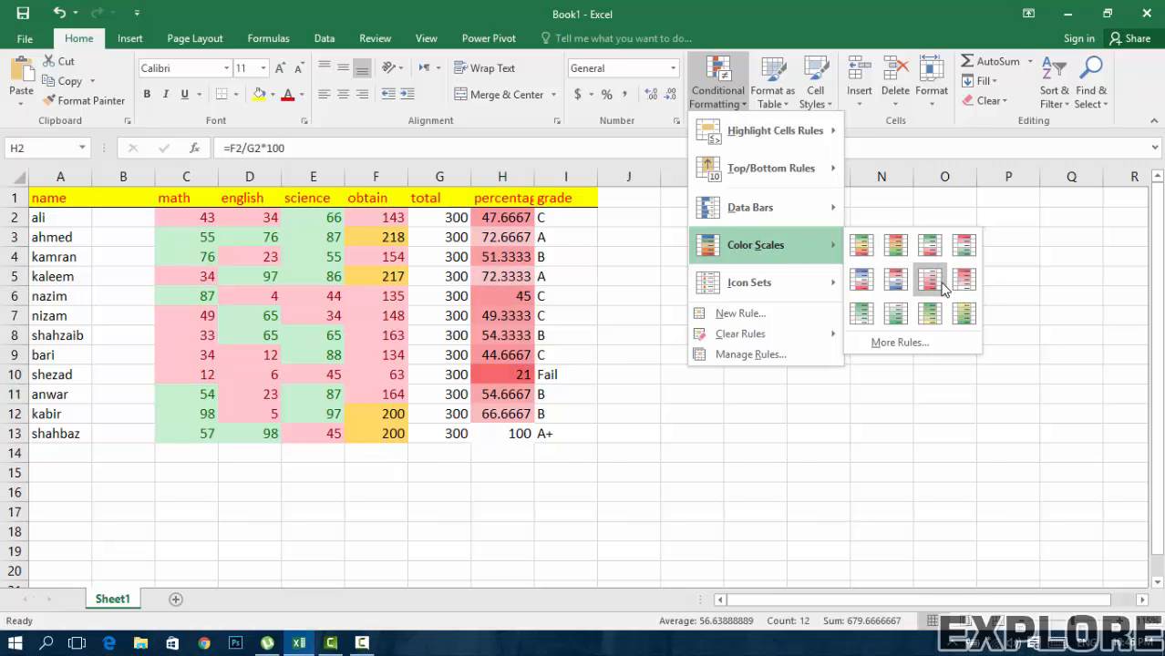
mouse_move(748, 284)
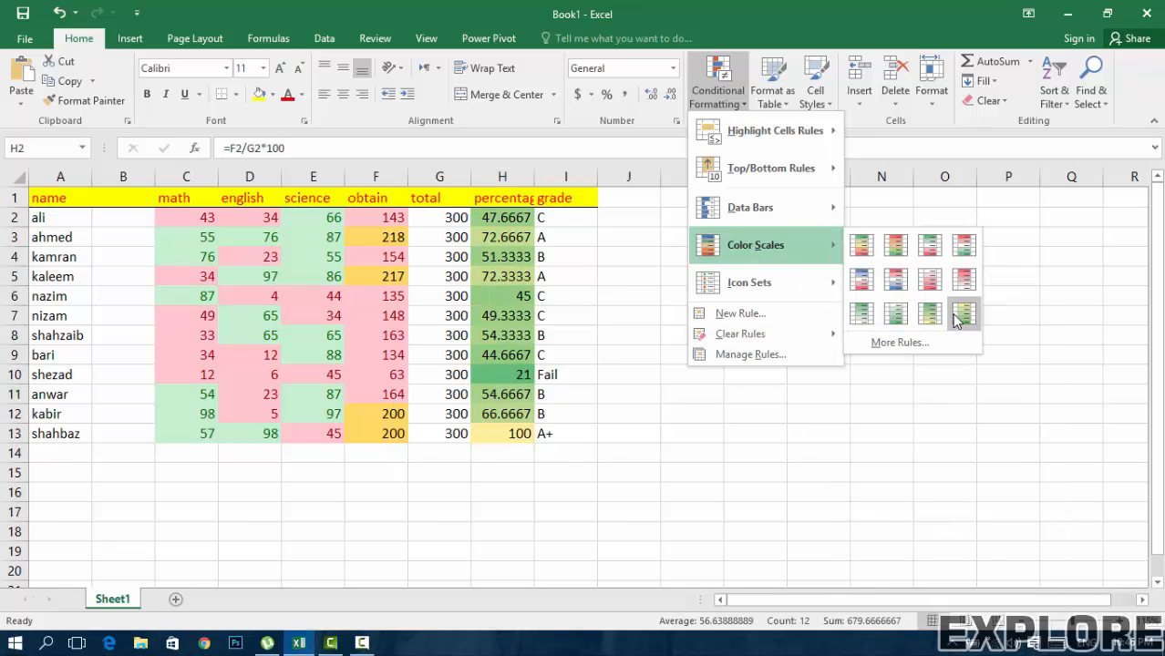
mouse_move(779, 294)
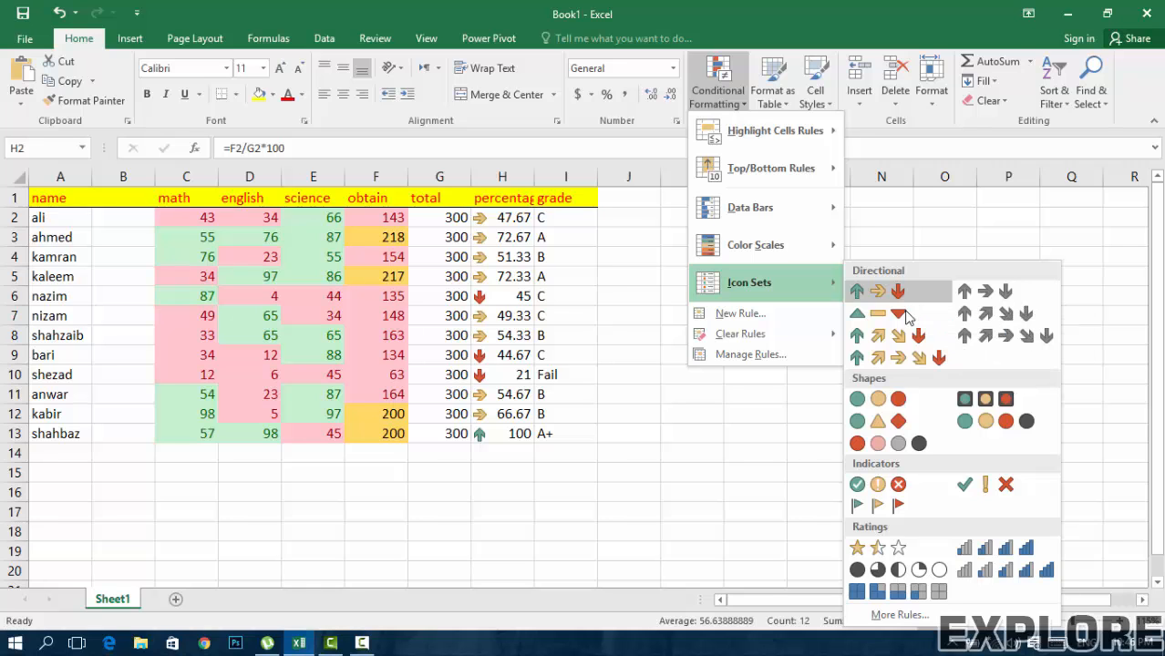
click(880, 291)
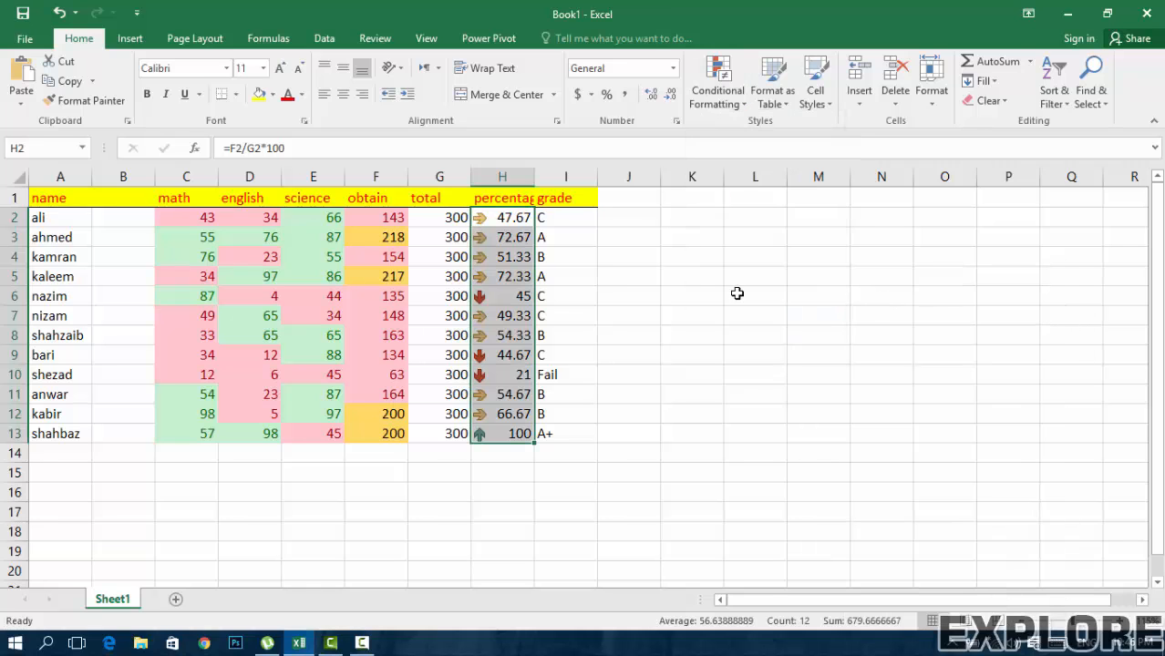
click(498, 437)
click(498, 437)
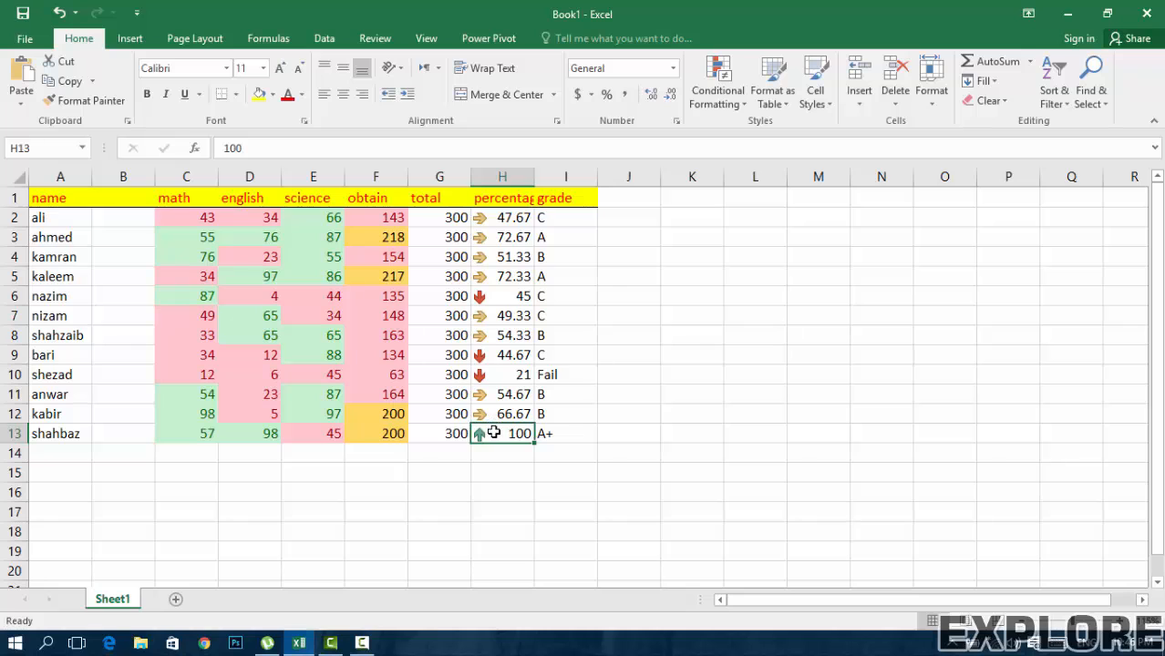
click(493, 418)
click(496, 374)
drag(496, 218, 486, 438)
click(482, 484)
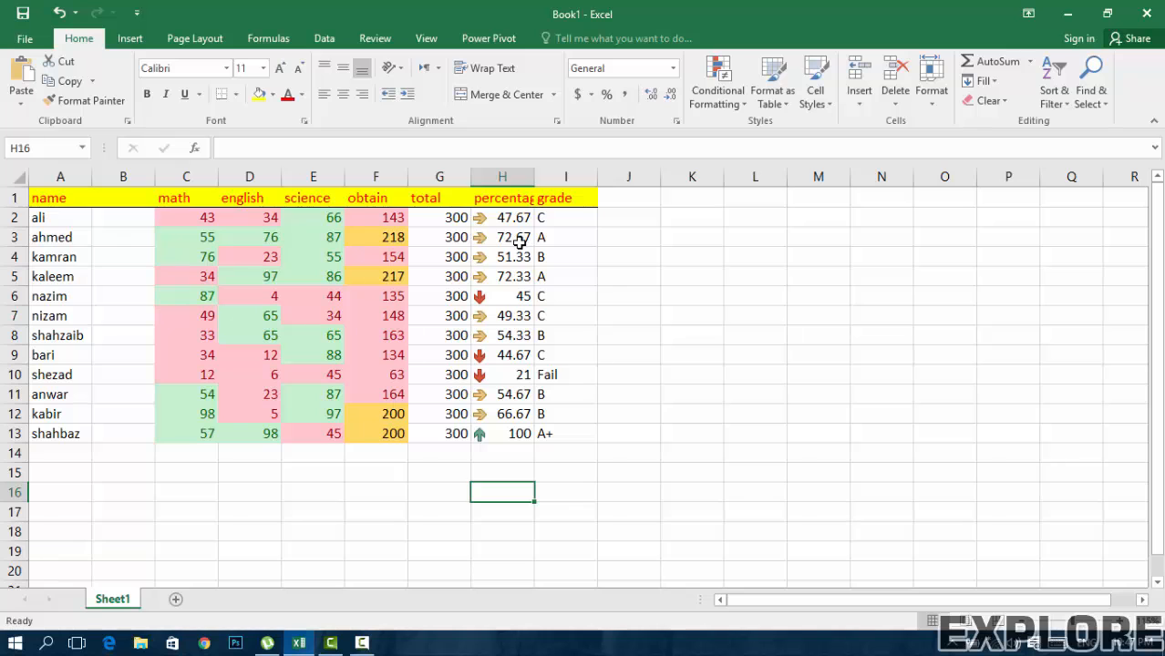
Step: Start a new formatting rule on the empty range D15:G19 for cell values between 0 and 50
scroll(517, 242, down, 1)
scroll(518, 242, down, 1)
drag(273, 434, 445, 513)
click(716, 81)
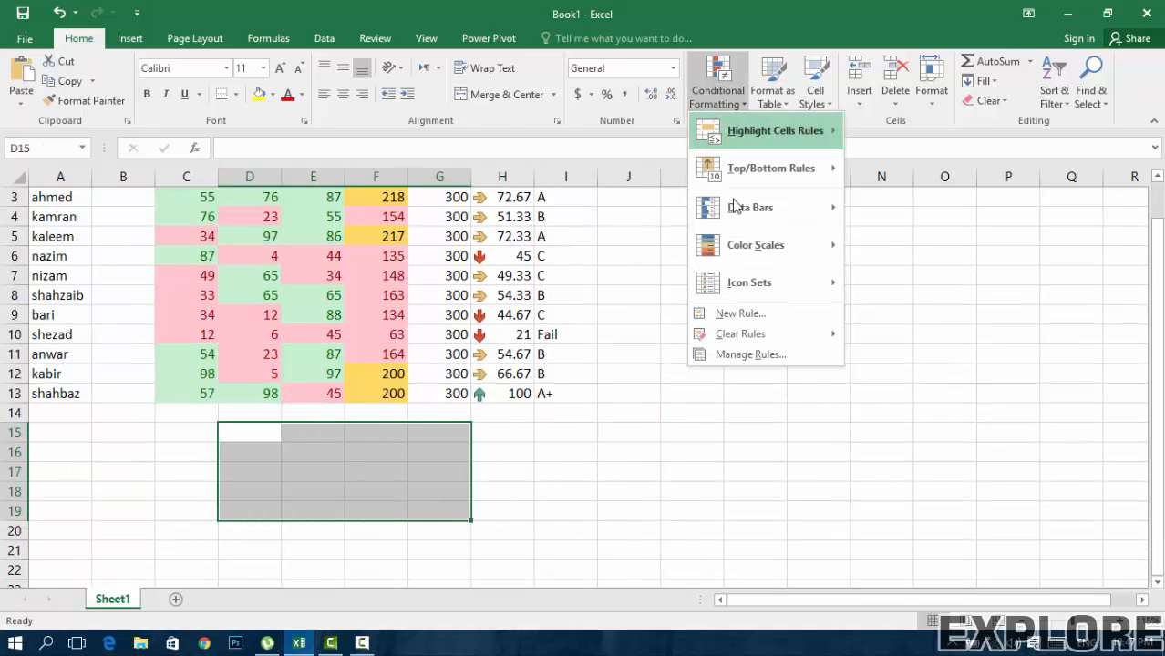
click(742, 314)
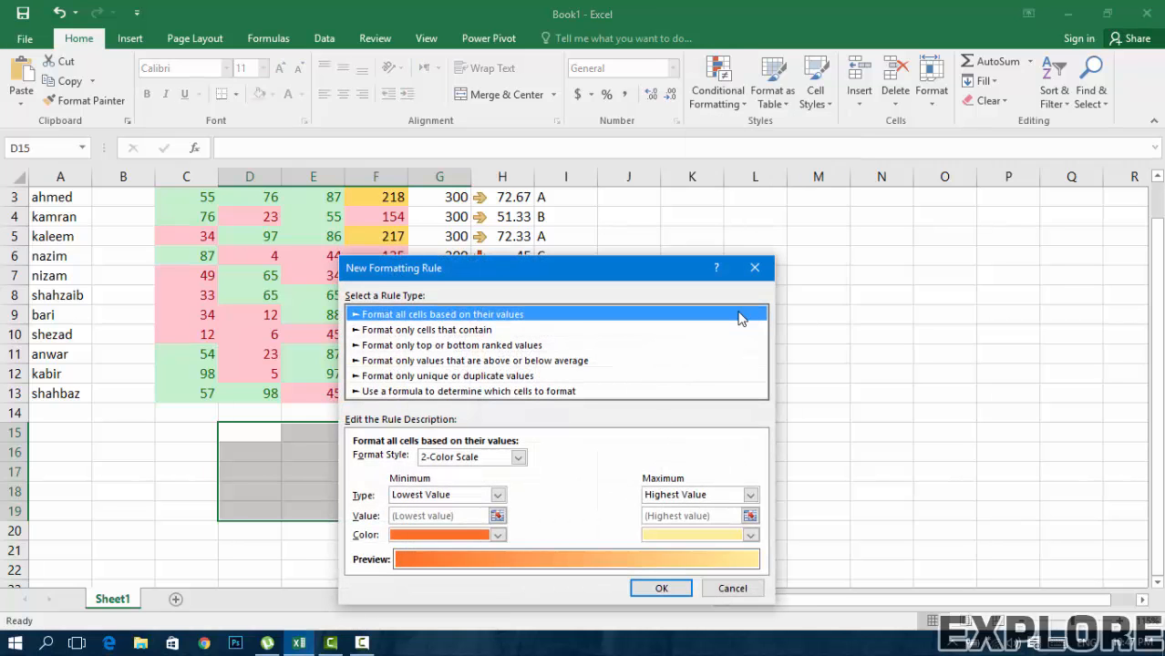
click(461, 331)
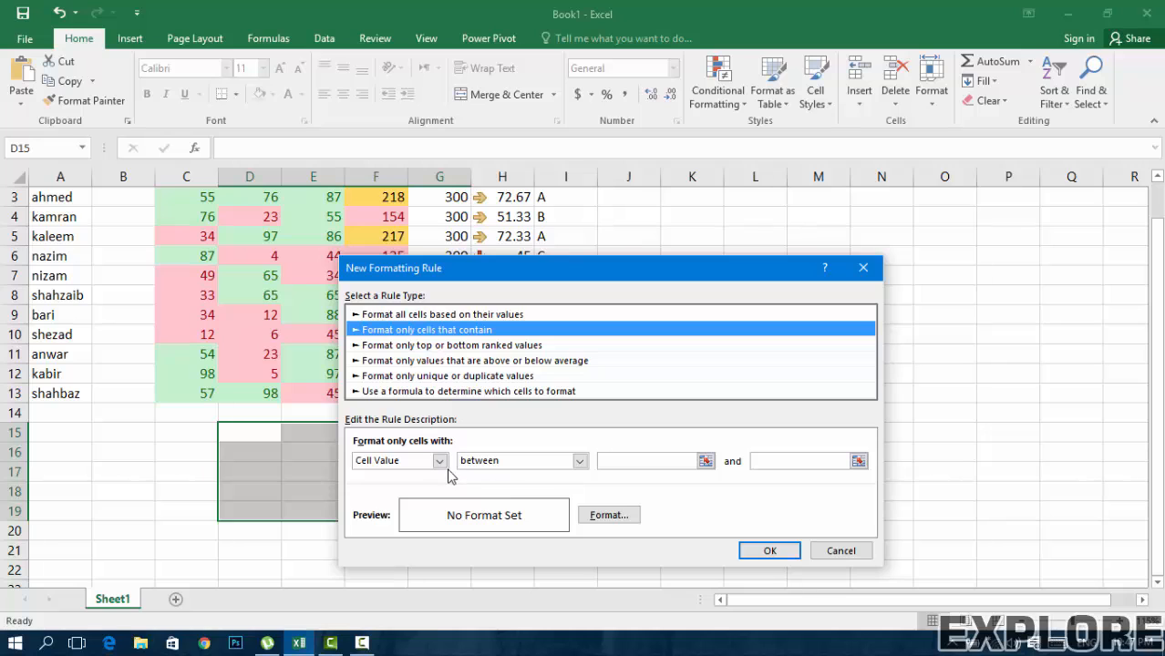
click(626, 460)
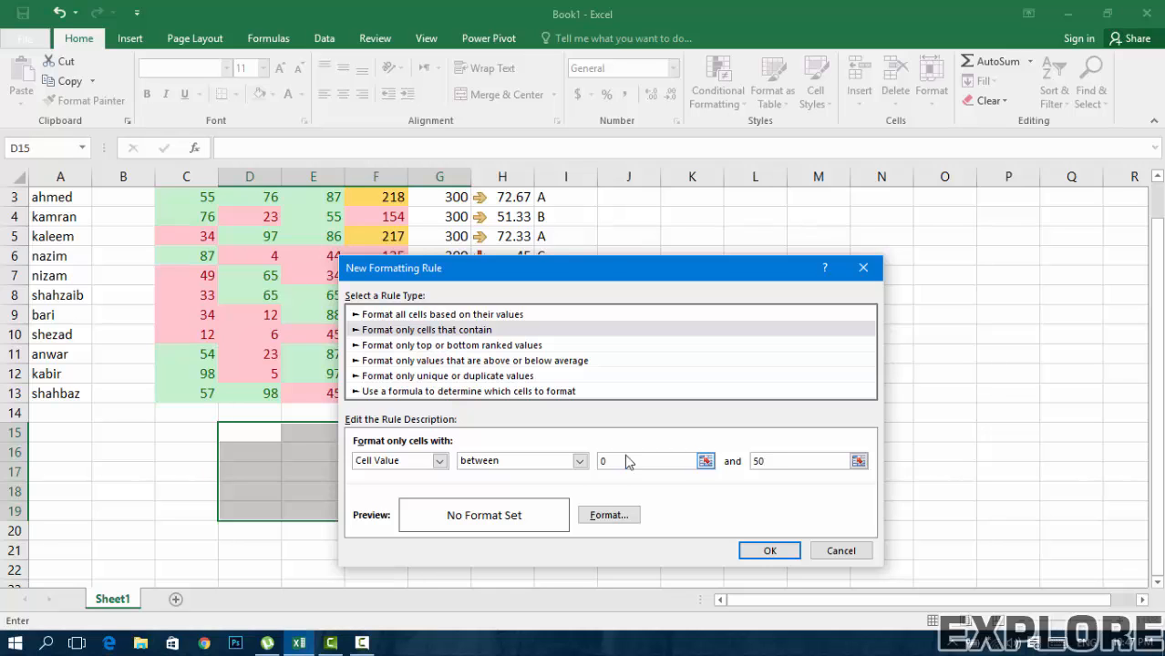
Step: Give the 0 to 50 rule a light blue fill and red font colour, and apply it
click(609, 515)
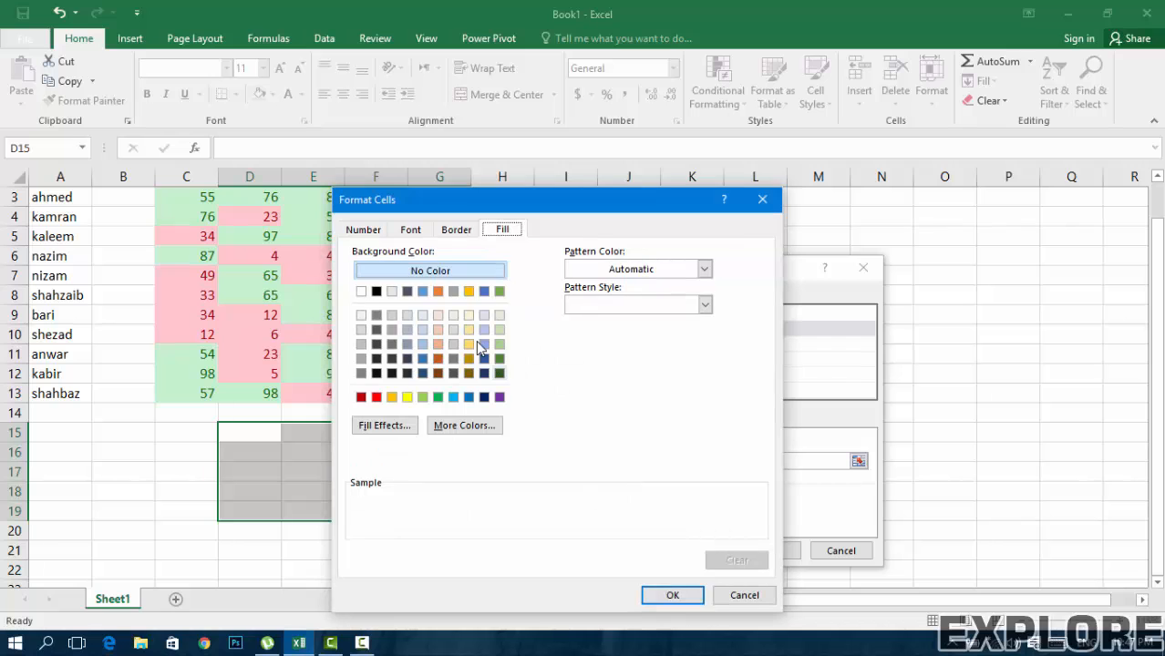
click(456, 230)
click(411, 230)
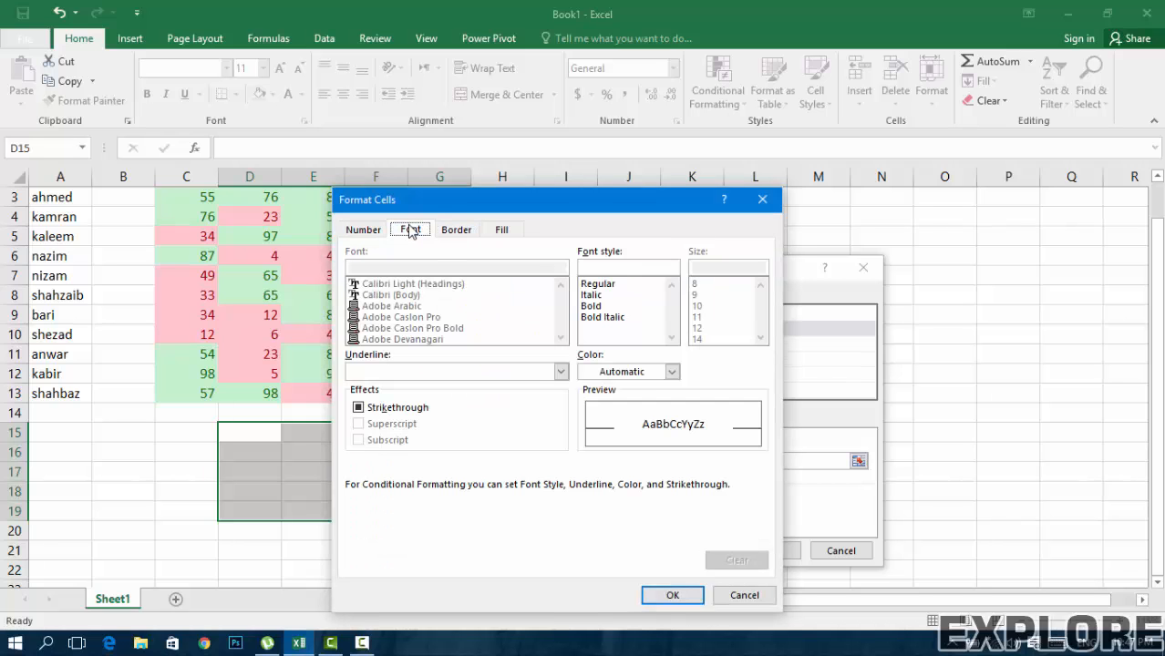
click(499, 234)
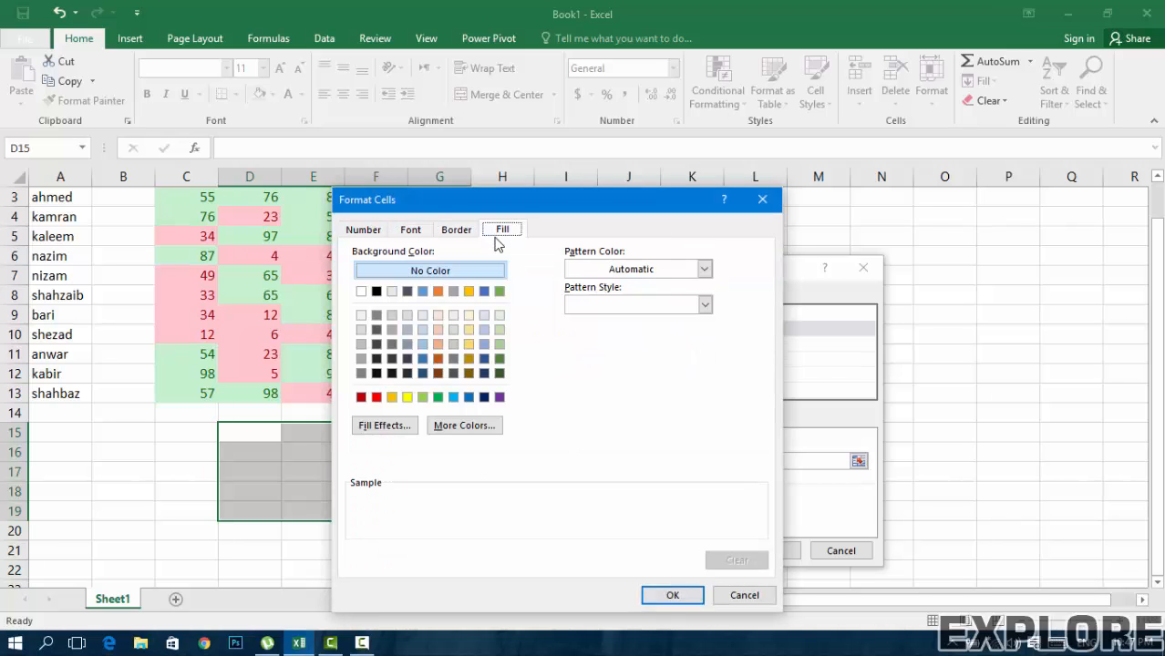
click(453, 398)
click(411, 230)
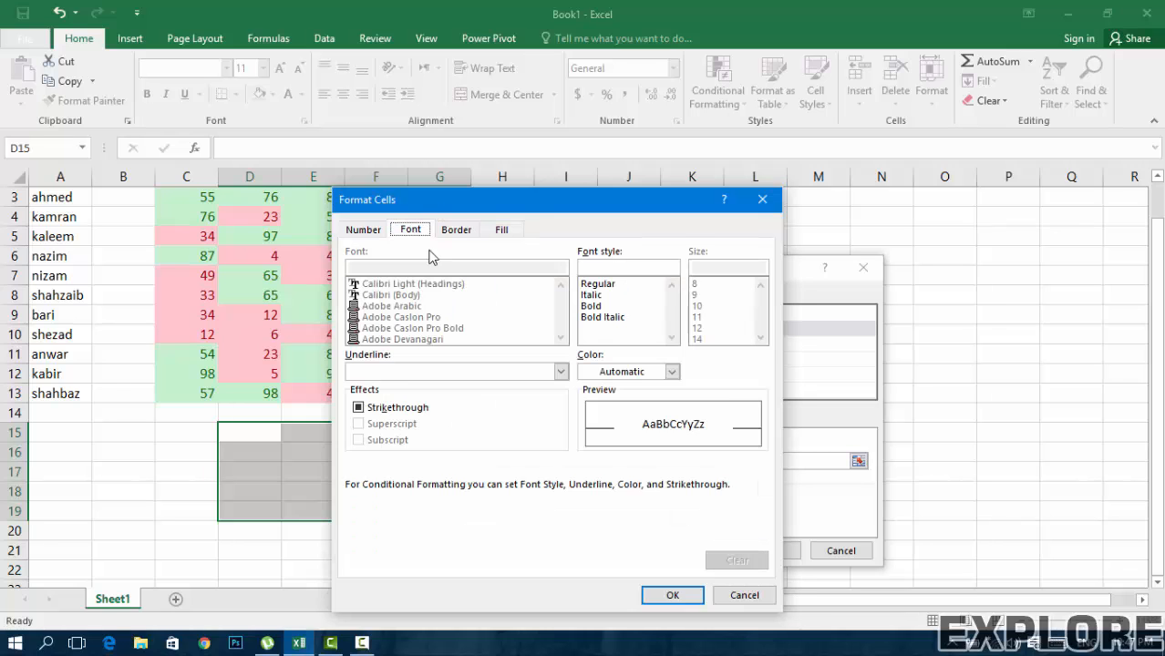
click(652, 371)
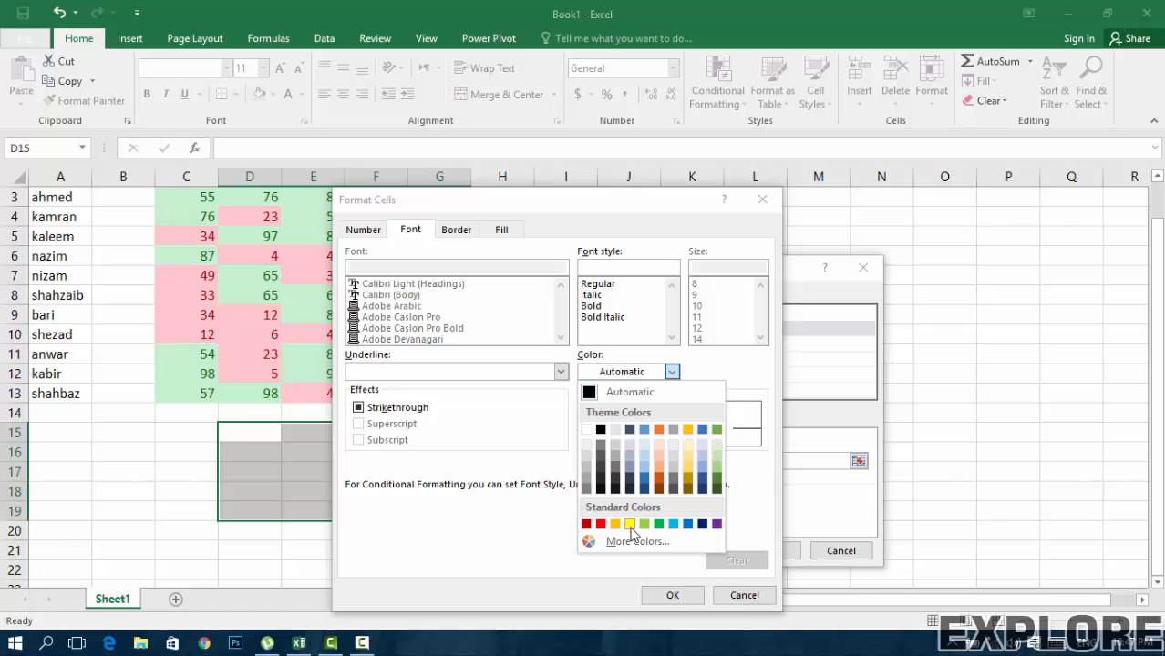
click(601, 525)
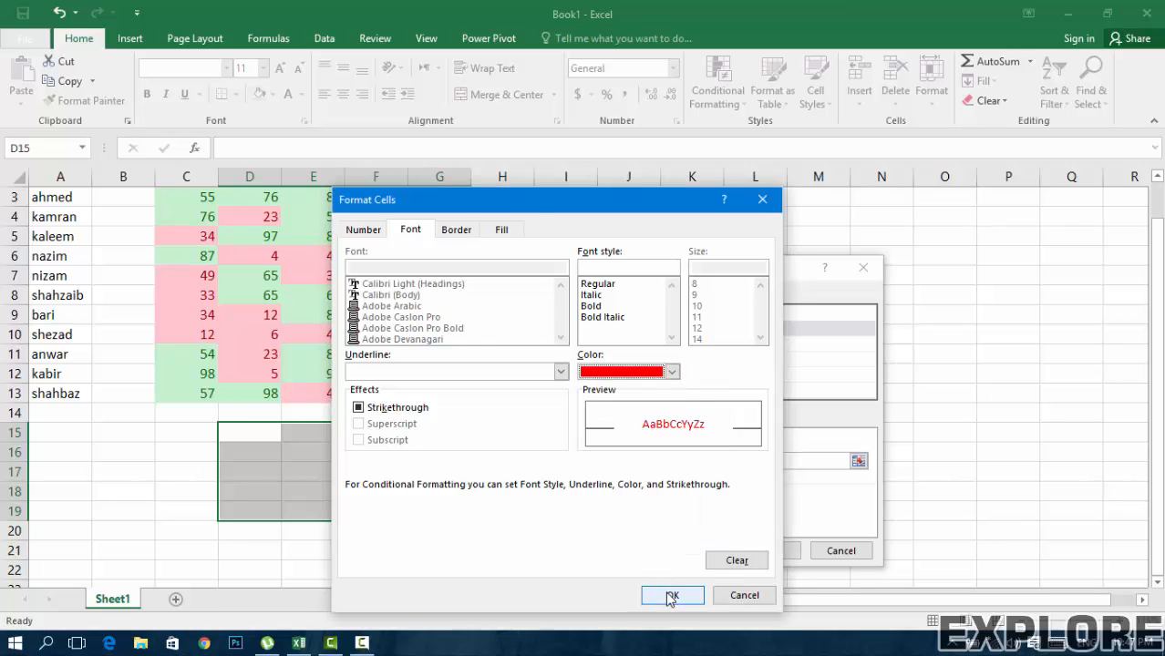
click(672, 595)
click(769, 551)
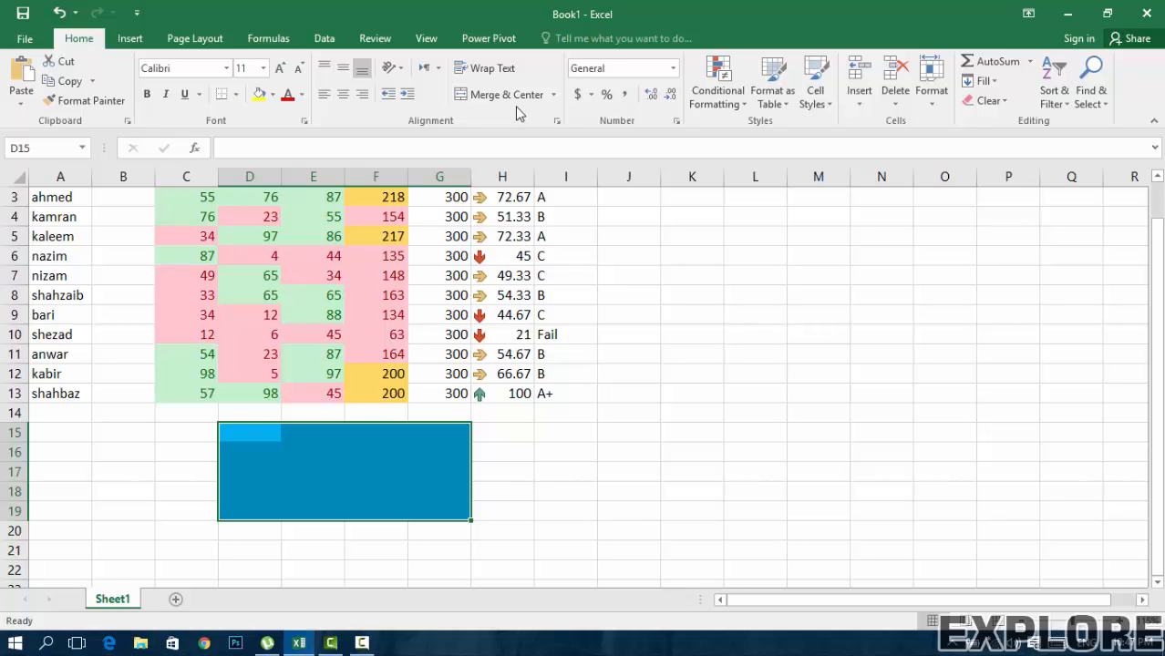
Step: Start a second formatting rule on D15:G19 for cell values between 51 and 100
click(703, 98)
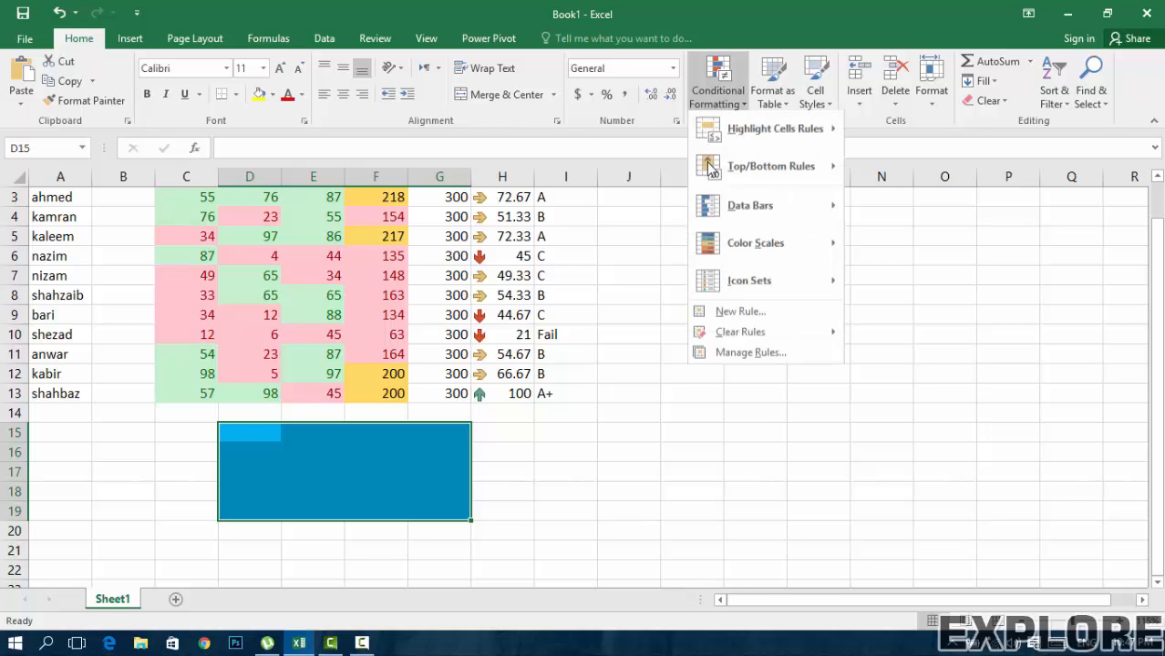
click(733, 312)
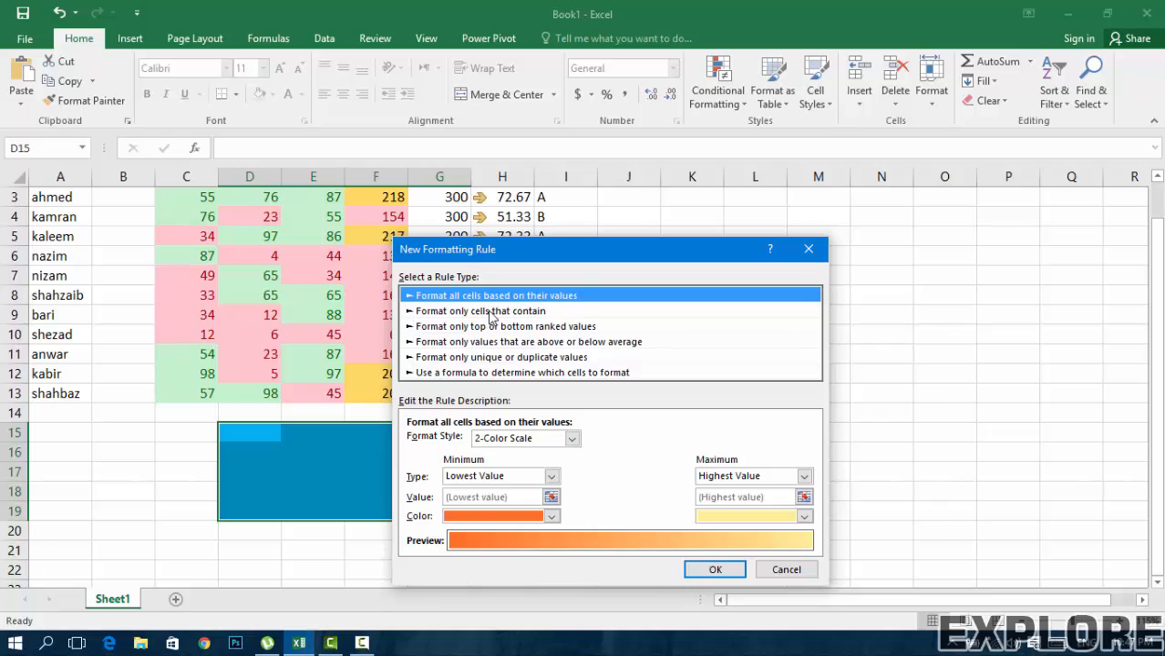
click(493, 312)
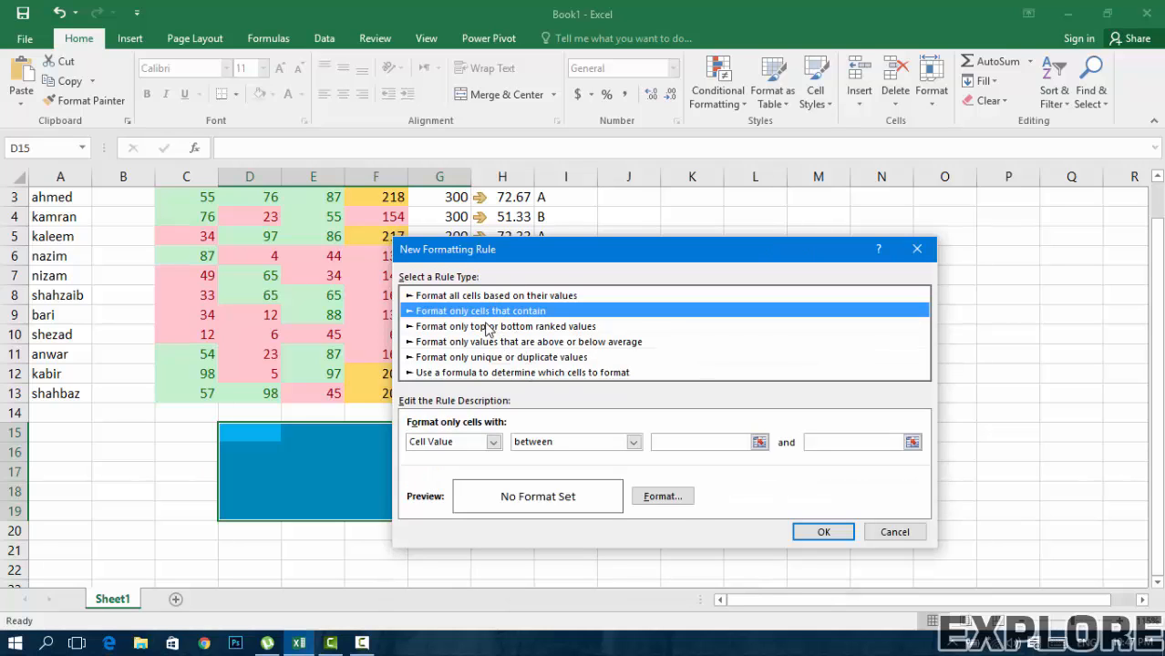
click(699, 443)
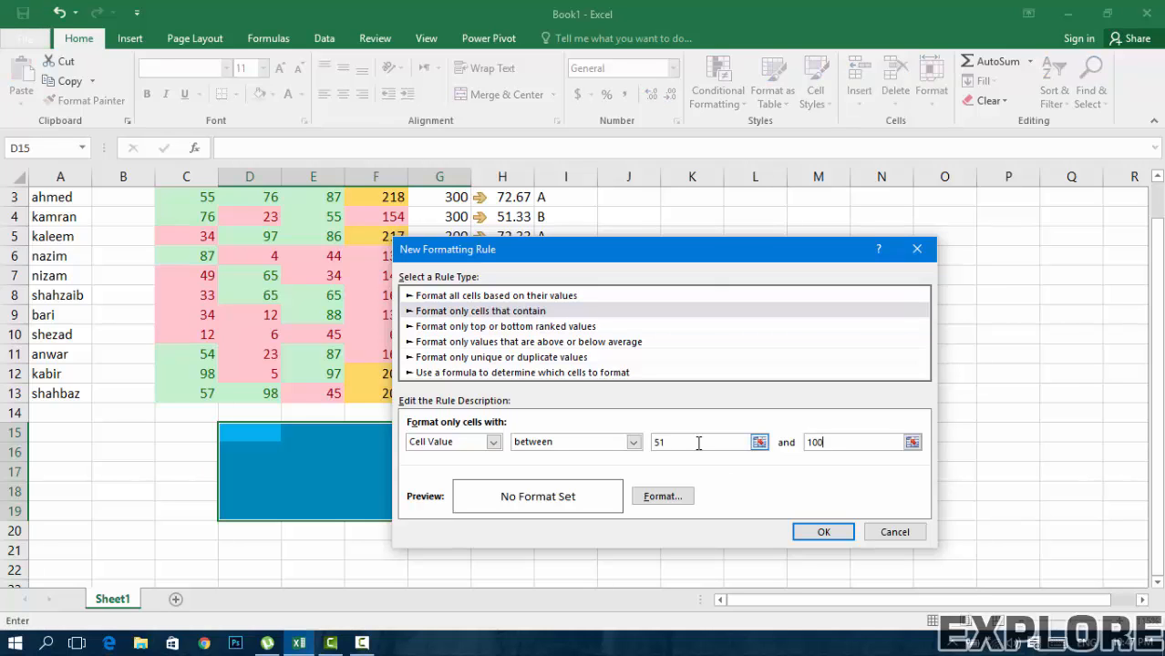
Step: Give the 51 to 100 rule a light green fill with the automatic font colour, and apply it
click(643, 502)
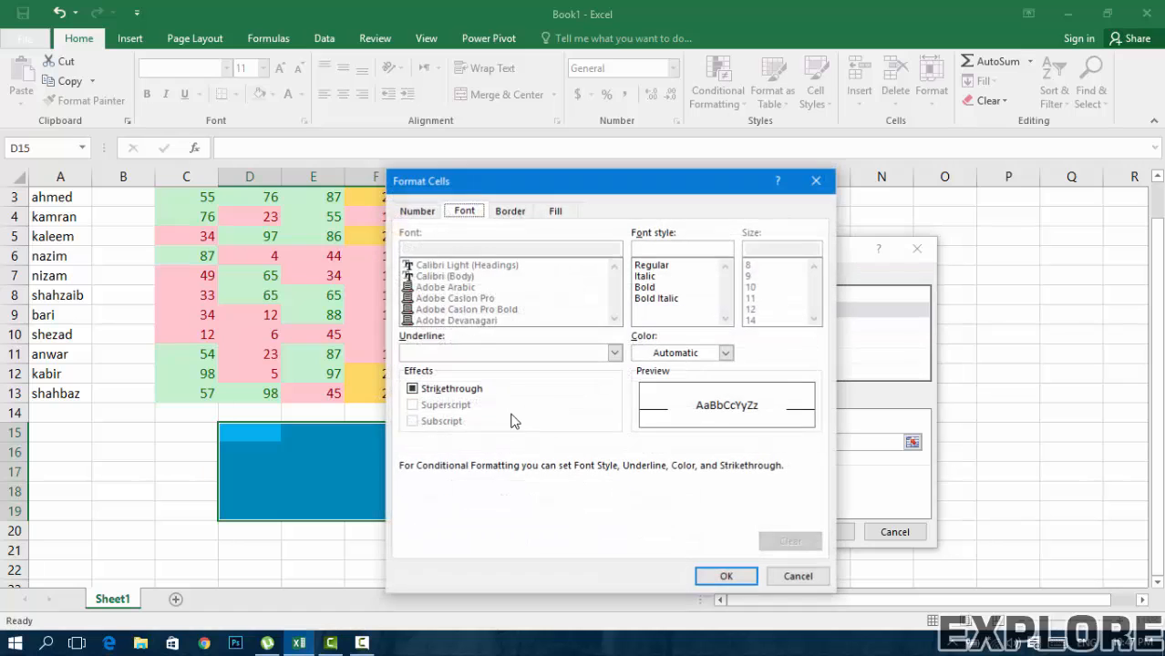
click(555, 210)
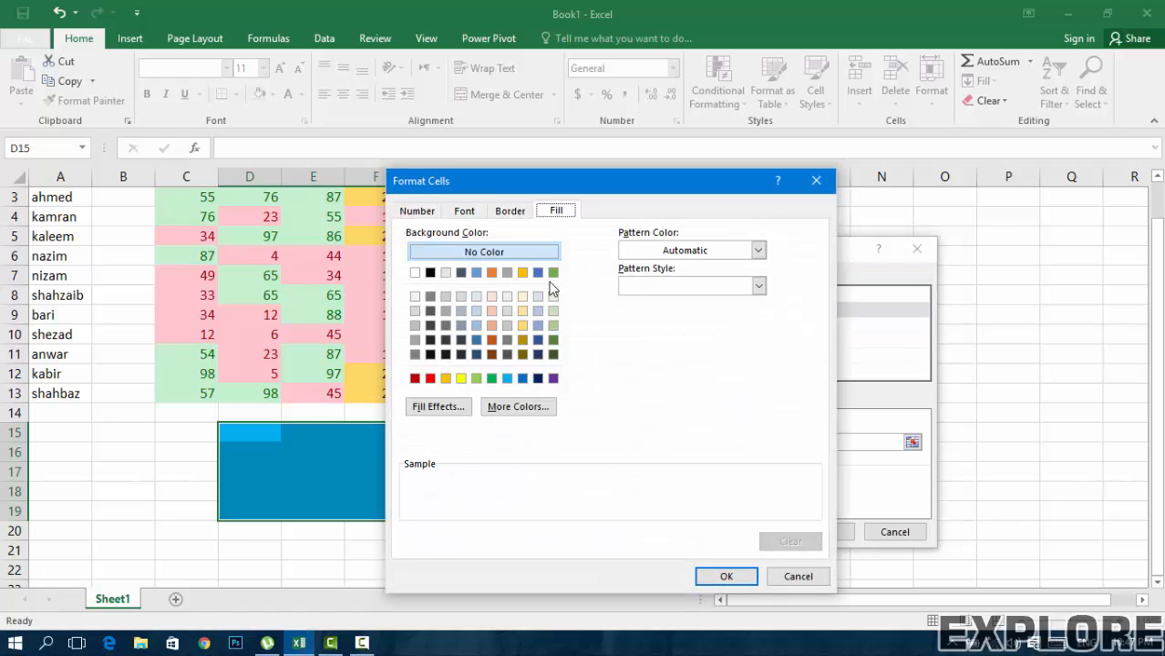
click(476, 379)
click(465, 211)
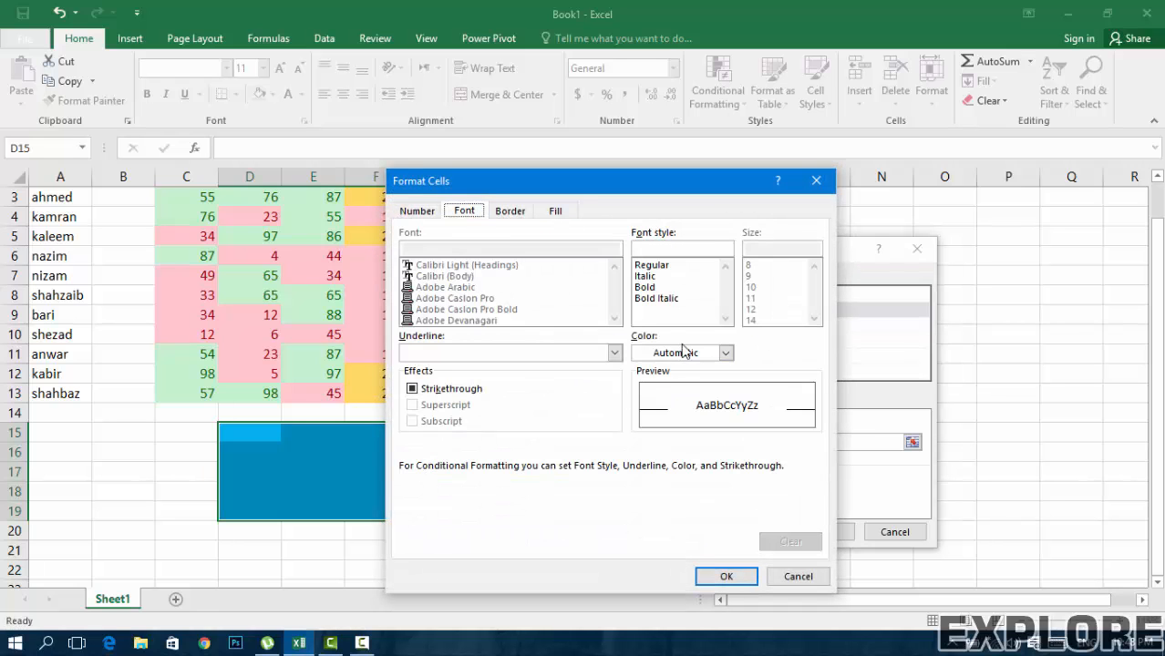
click(686, 353)
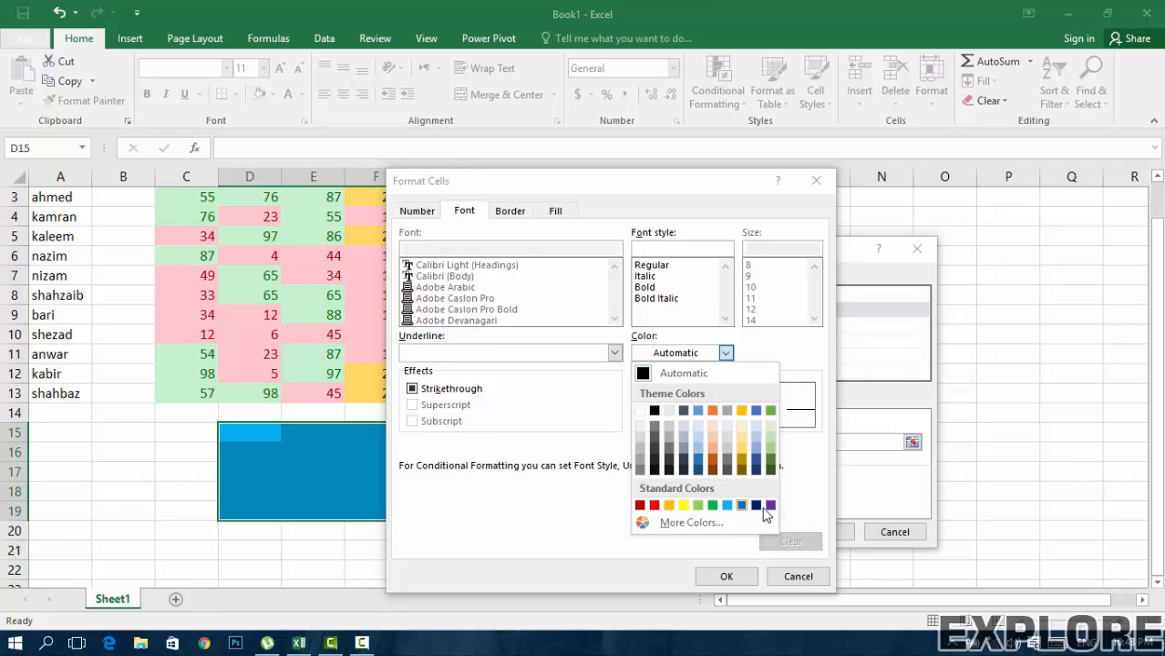
click(727, 583)
click(725, 580)
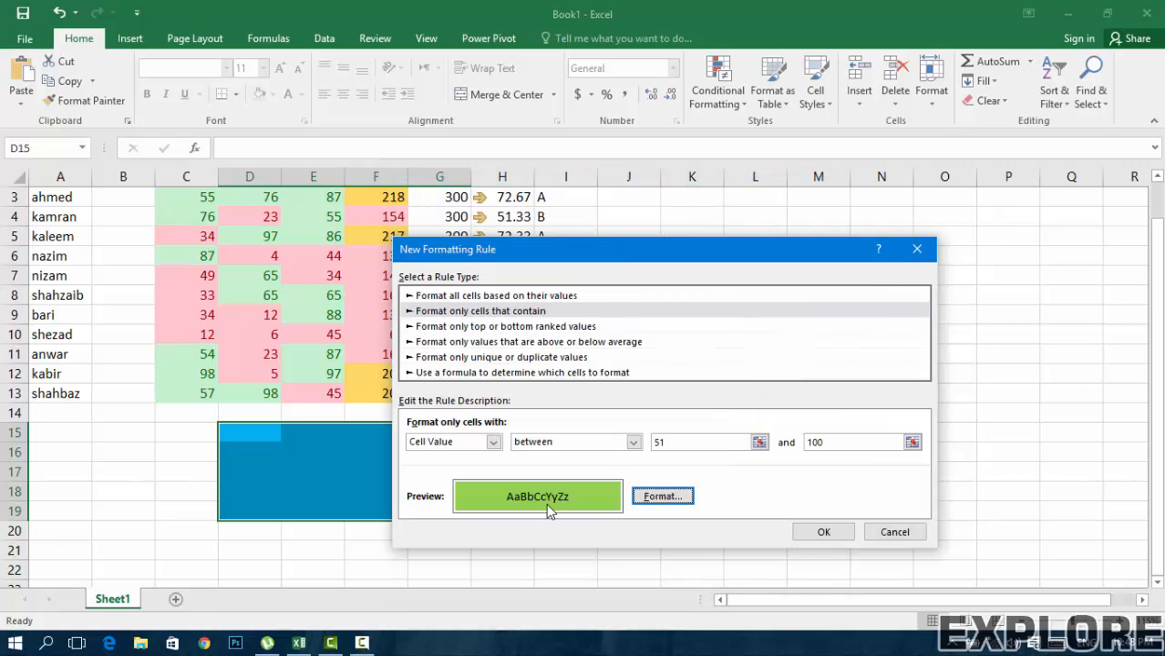
click(830, 536)
Step: Enter the test values 80, 50 and 65 in cells F16, F17 and F18
click(349, 460)
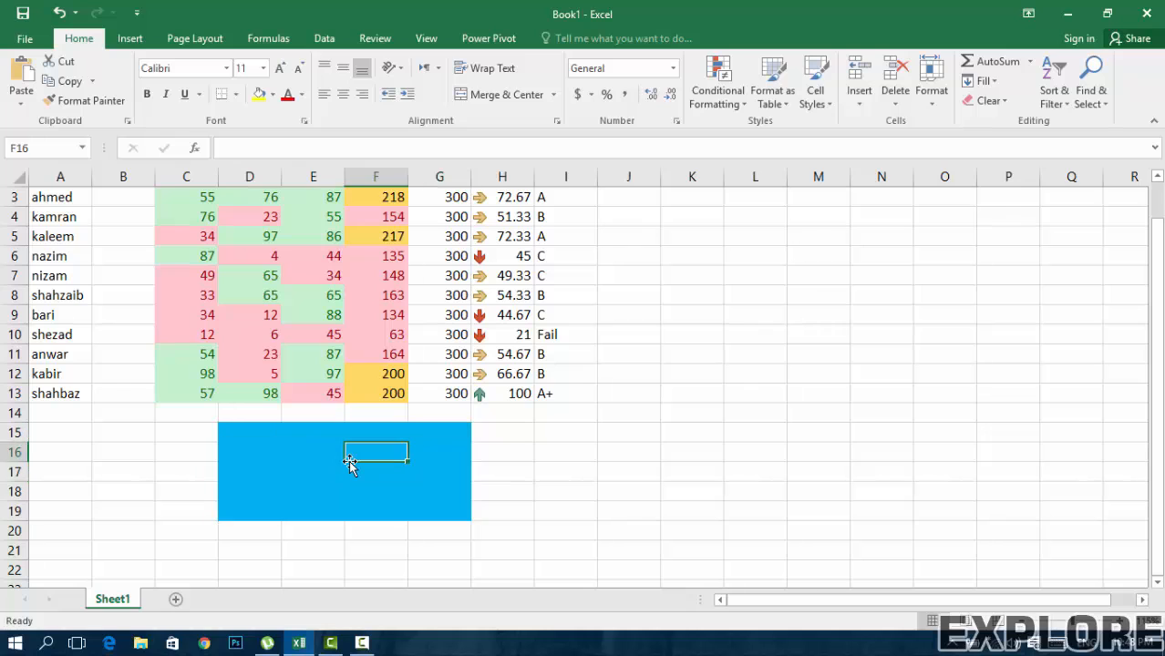
text(80)
key(Return)
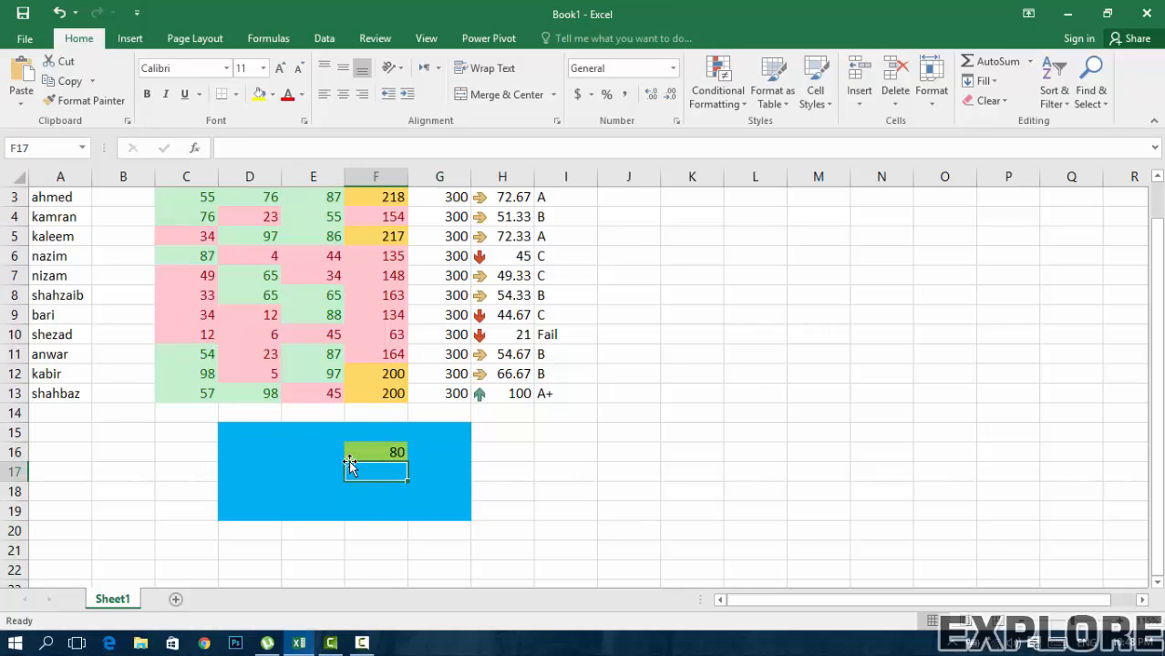
text(50)
key(Return)
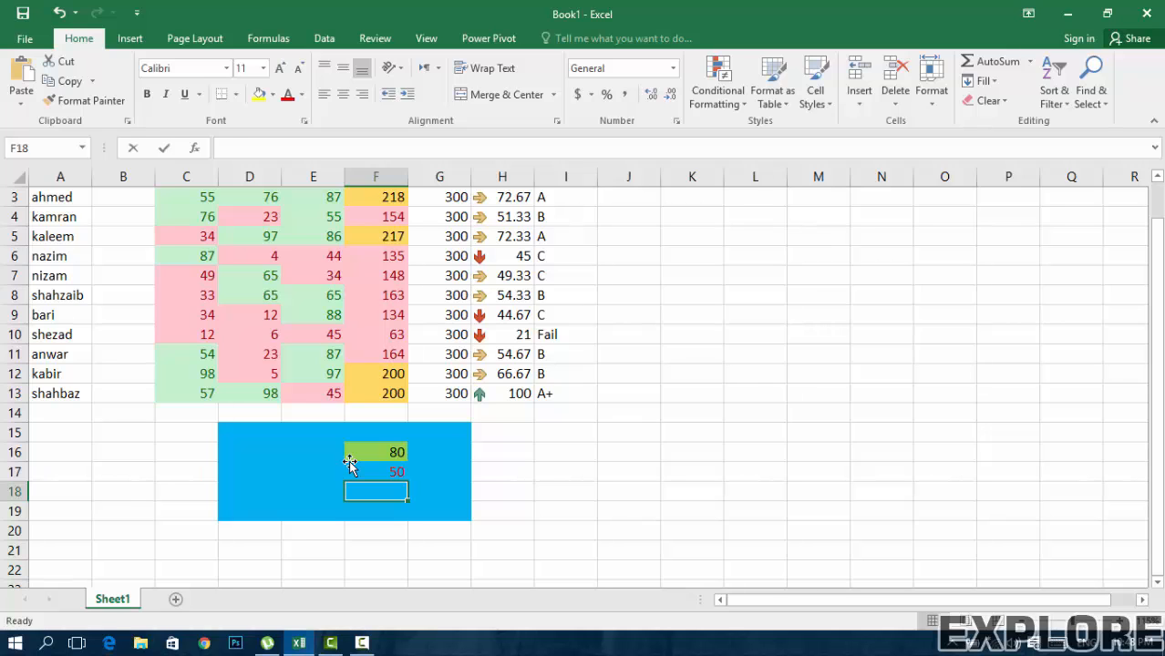
text(65)
key(Return)
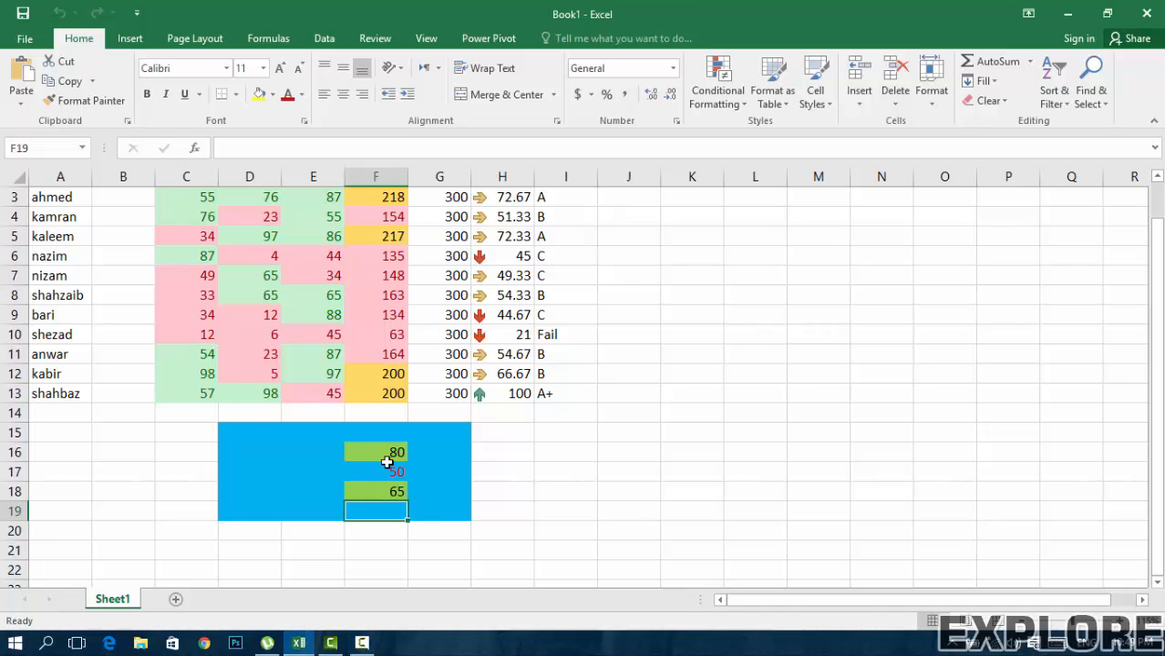
Step: View the available table styles, check the sheet's print preview, and return to the worksheet
click(773, 105)
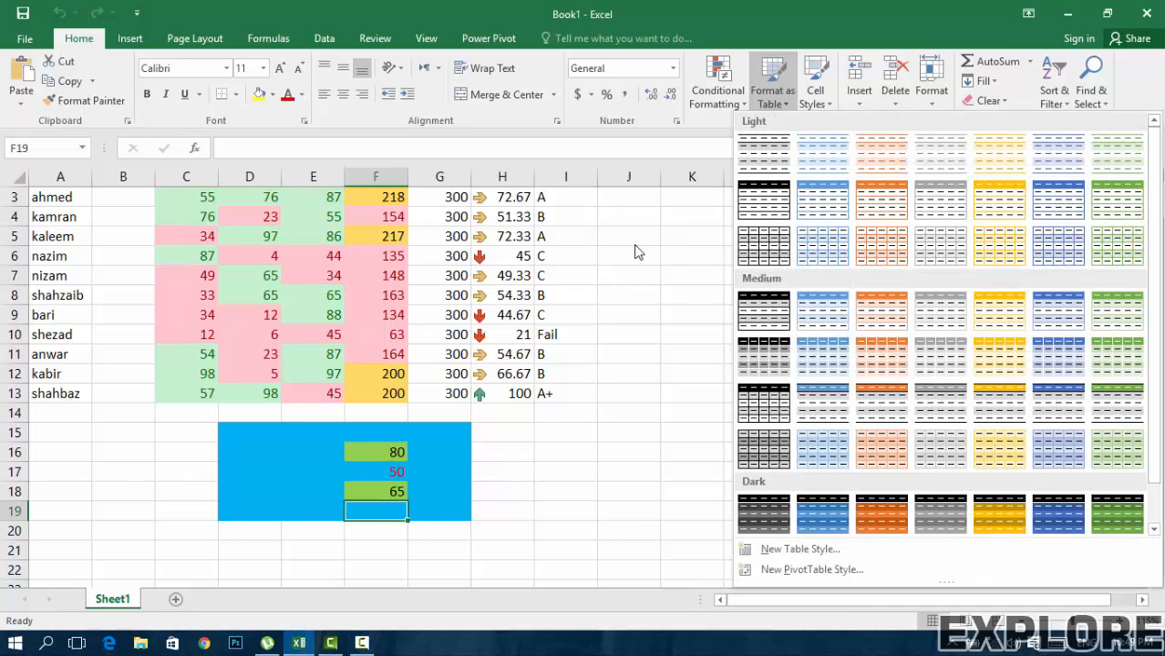
click(551, 291)
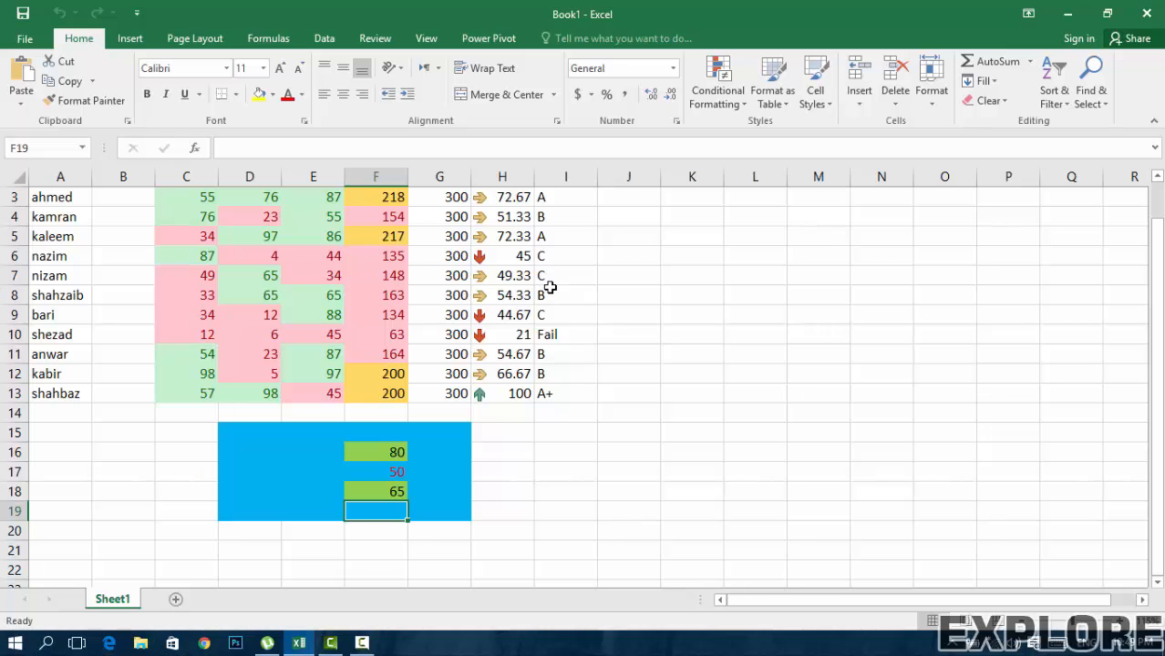
key(ctrl+p)
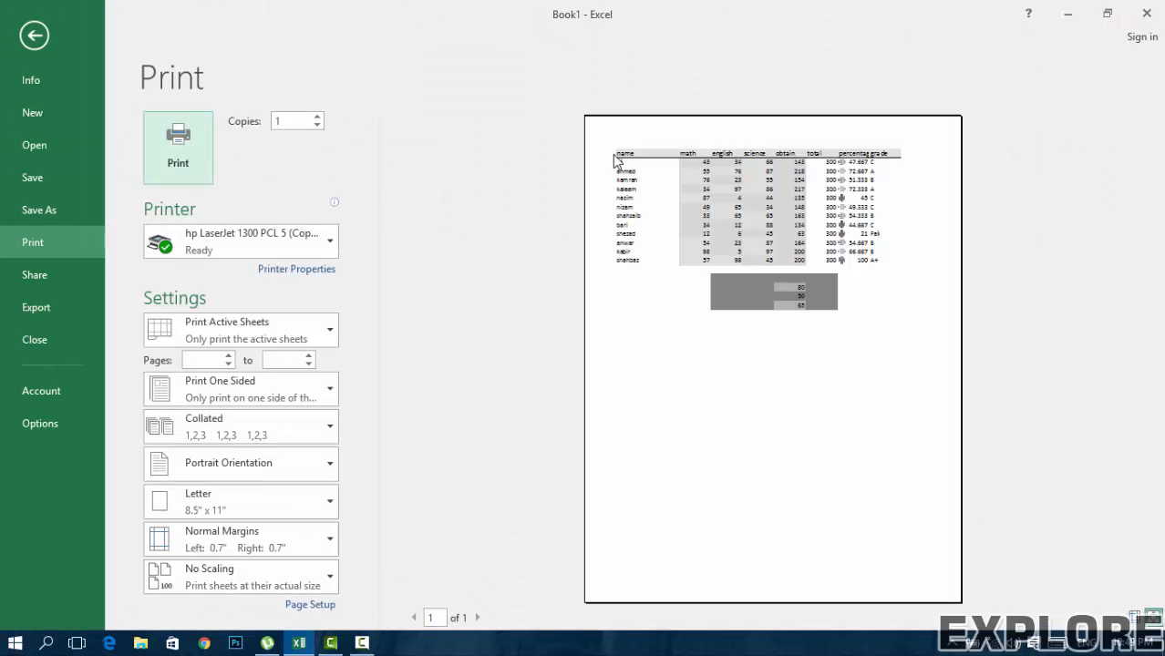
click(35, 35)
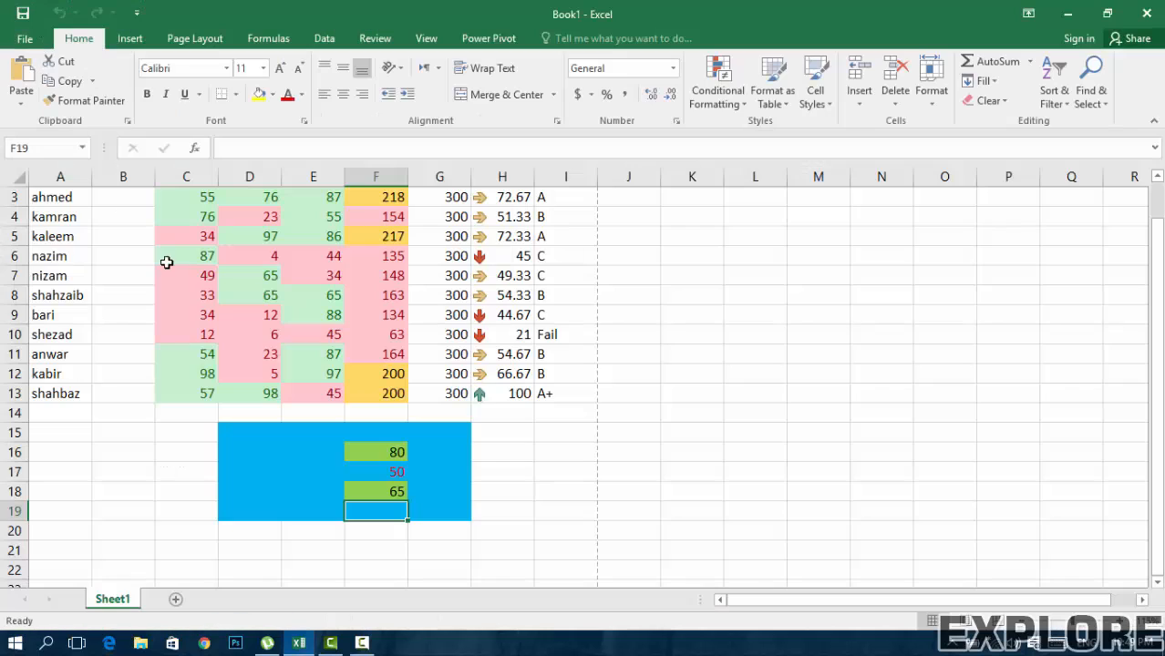
Step: Format the range D15:G19 as a table with the light blue gridded table style
mouse_move(243, 428)
mouse_down()
mouse_move(247, 448)
mouse_move(450, 520)
mouse_up()
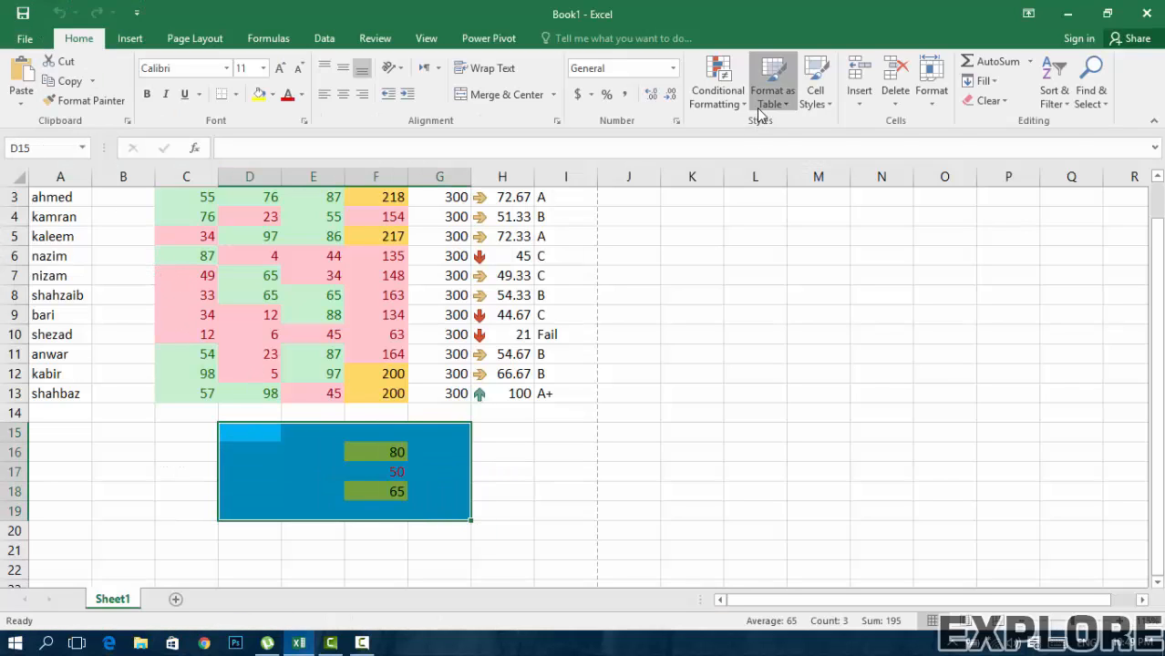
click(757, 107)
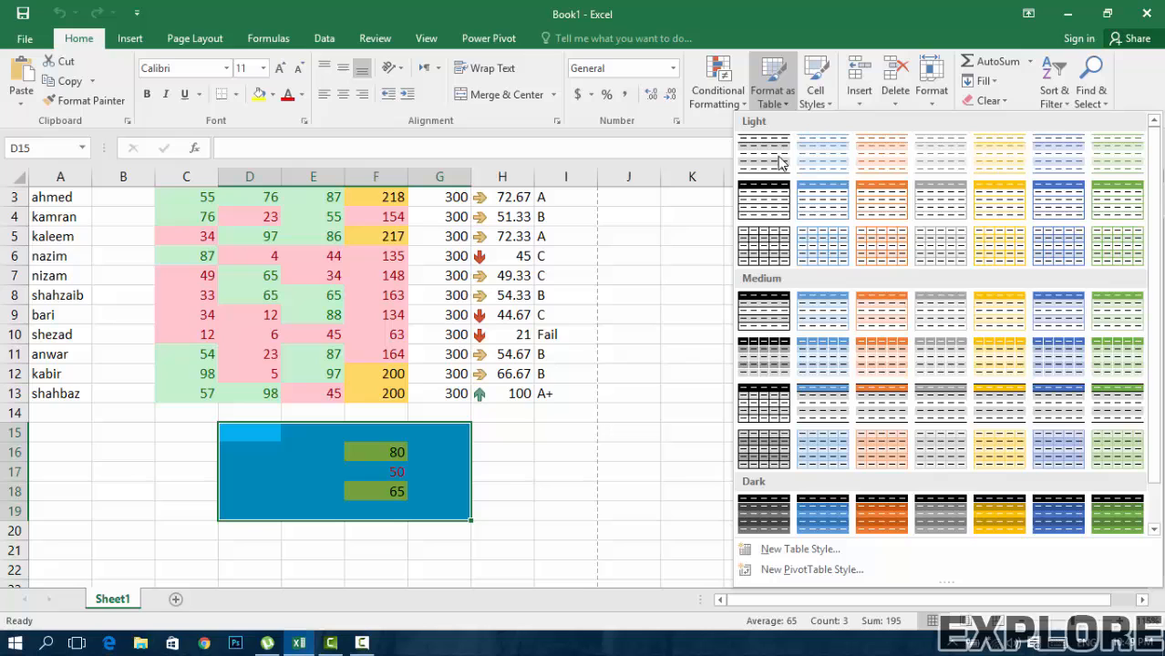
click(823, 235)
click(724, 410)
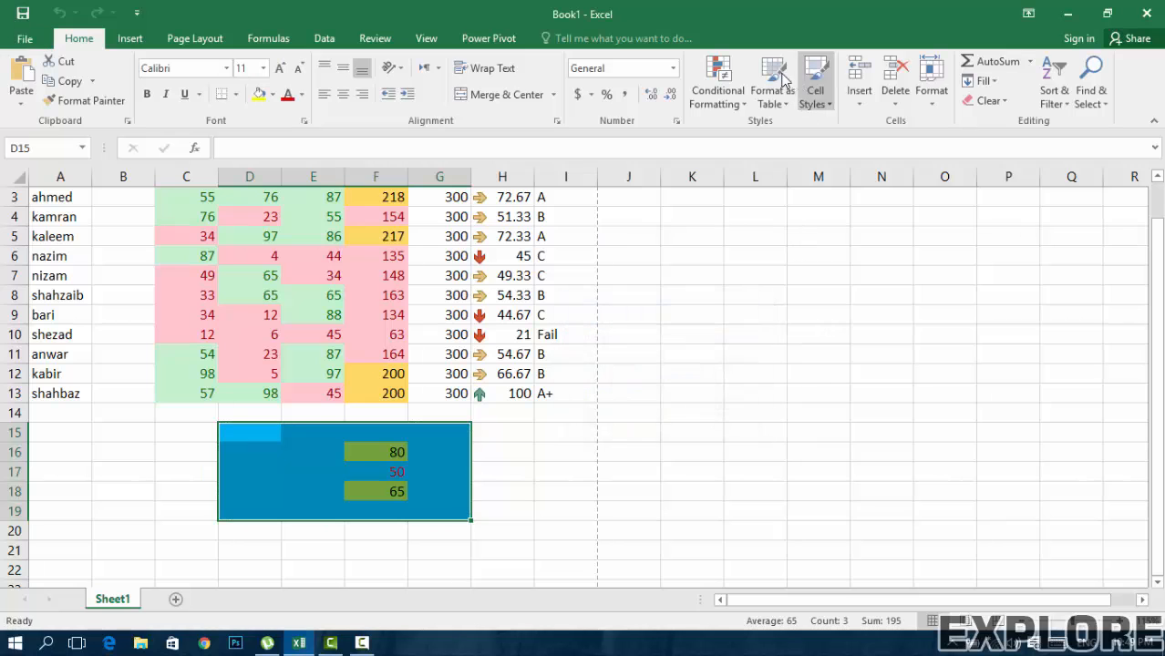
click(773, 86)
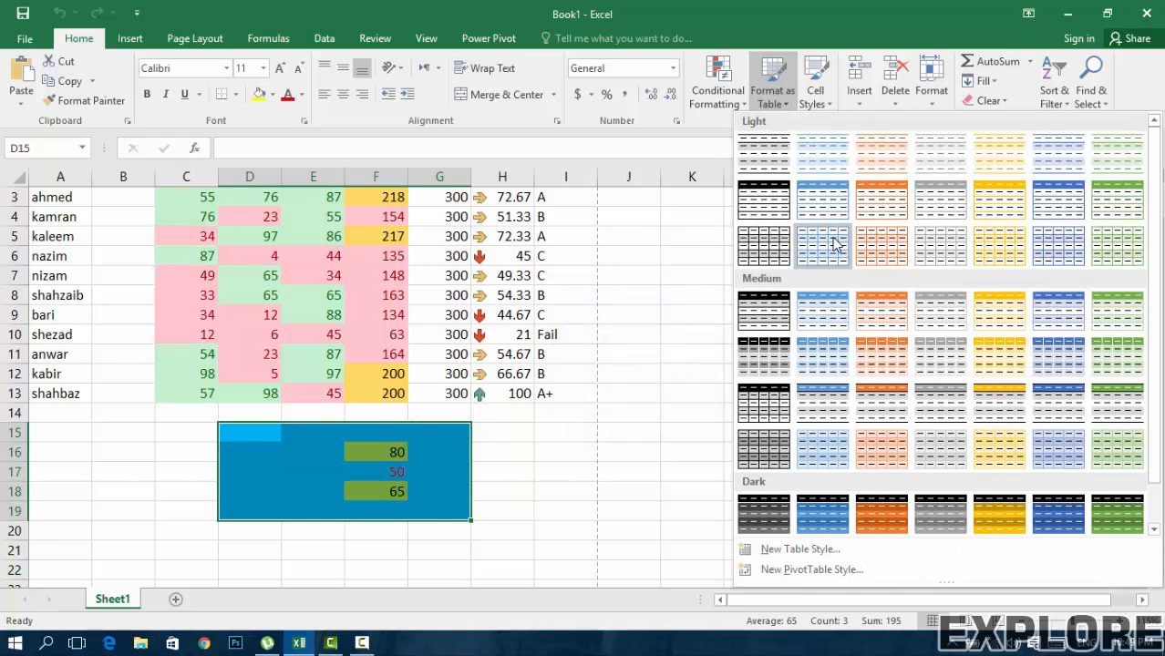
click(832, 242)
click(671, 408)
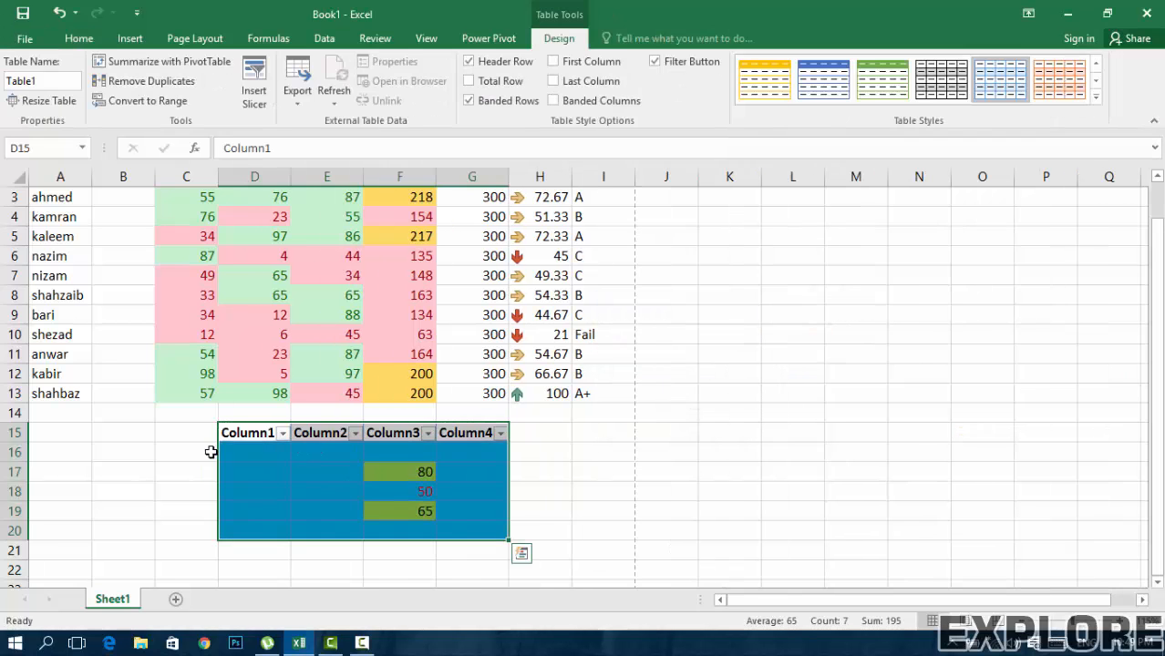
Step: Check the new table in an enlarged print preview, return to the worksheet, and view the table style gallery
click(213, 451)
drag(229, 445, 369, 513)
click(369, 514)
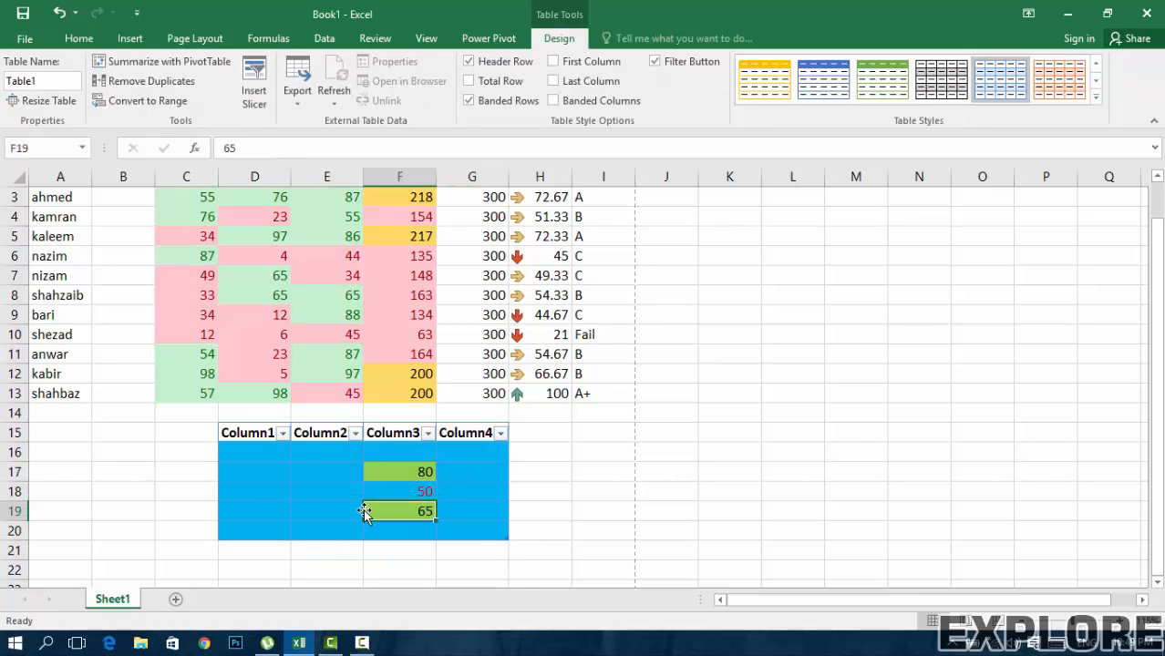
key(ctrl+p)
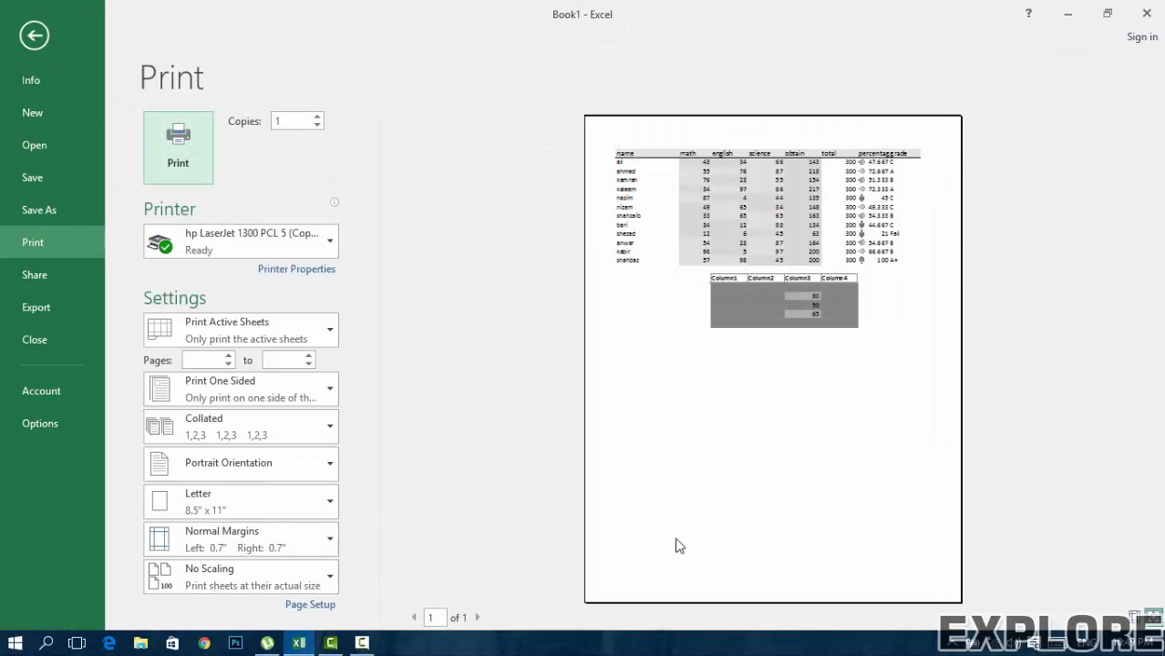
click(806, 299)
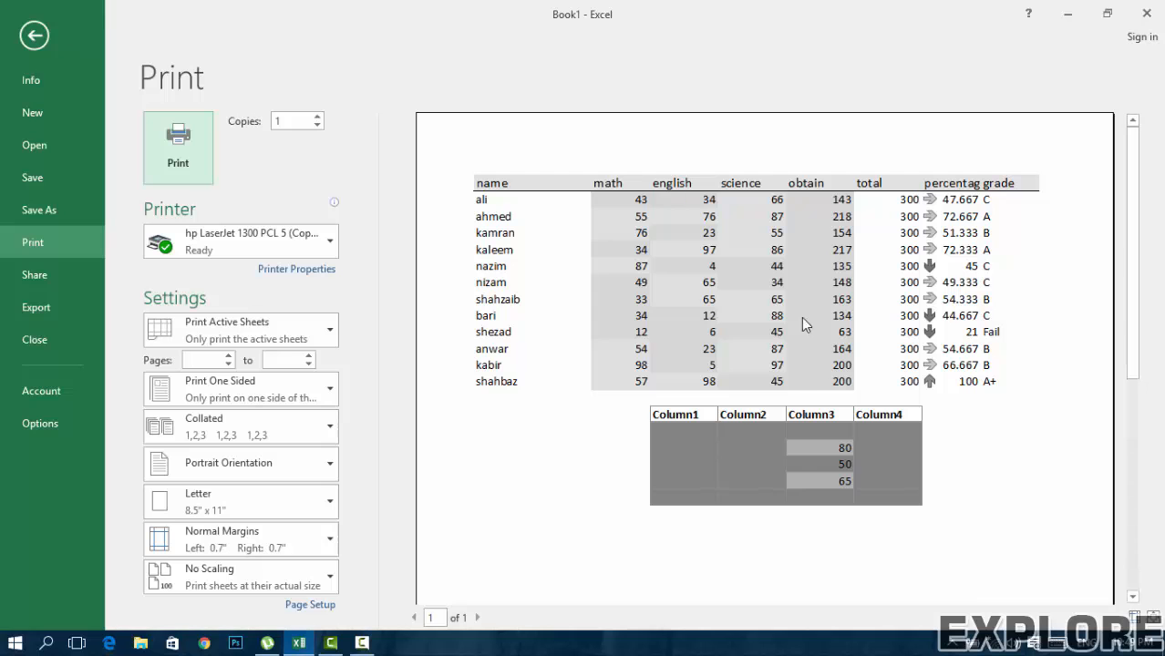
click(28, 33)
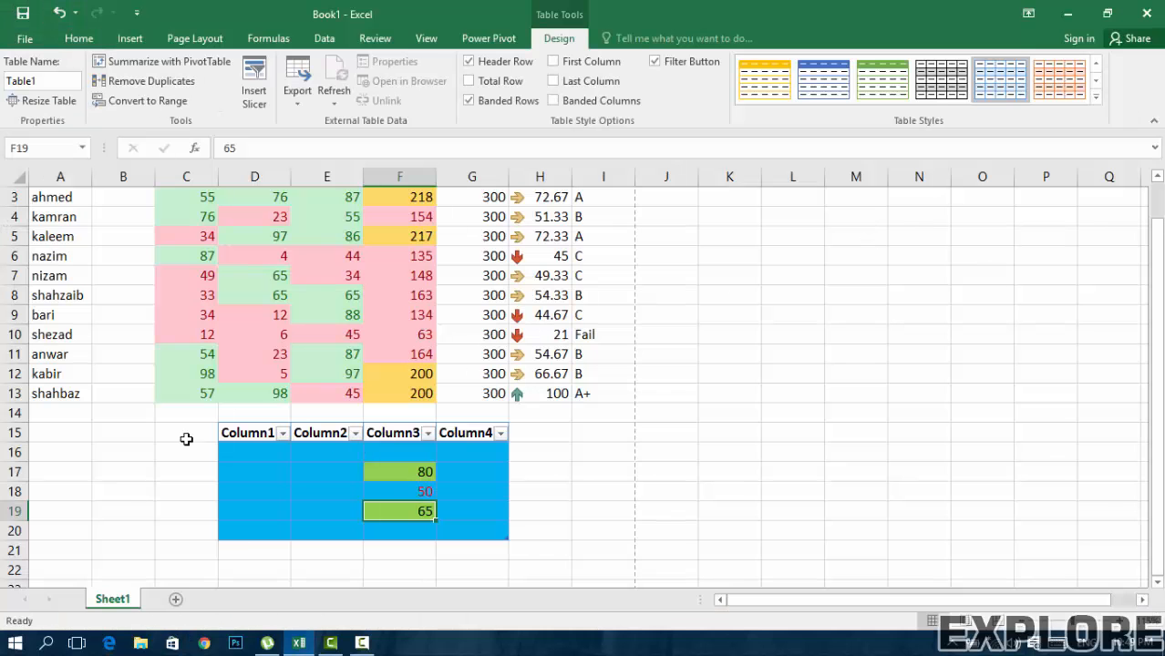
click(186, 433)
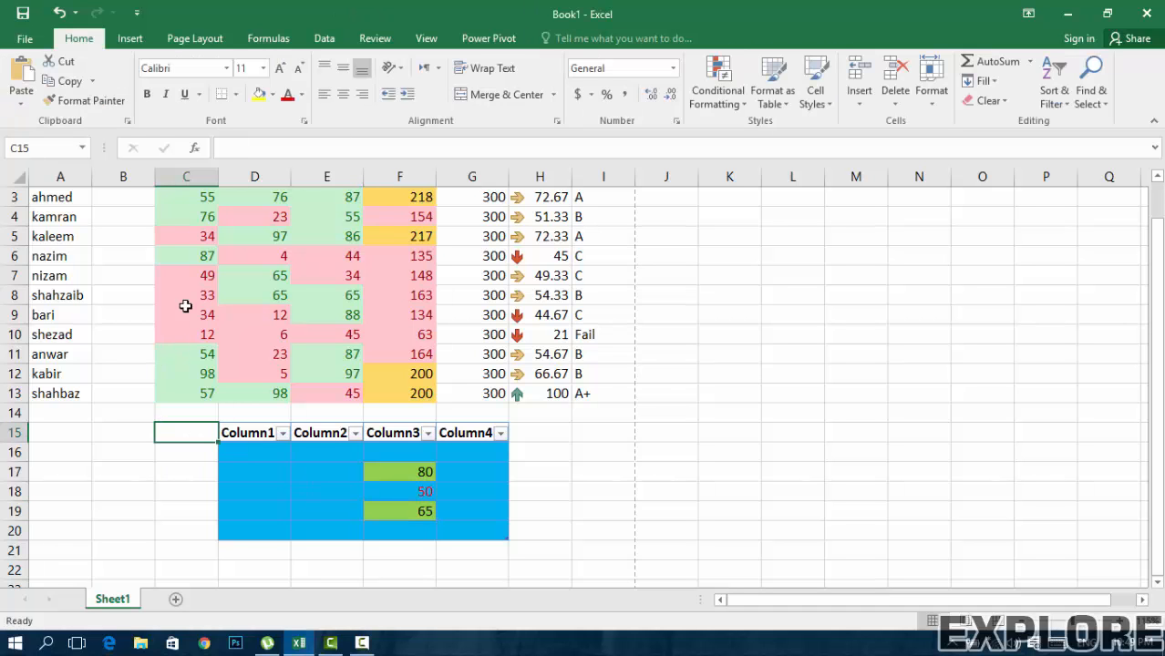
click(772, 94)
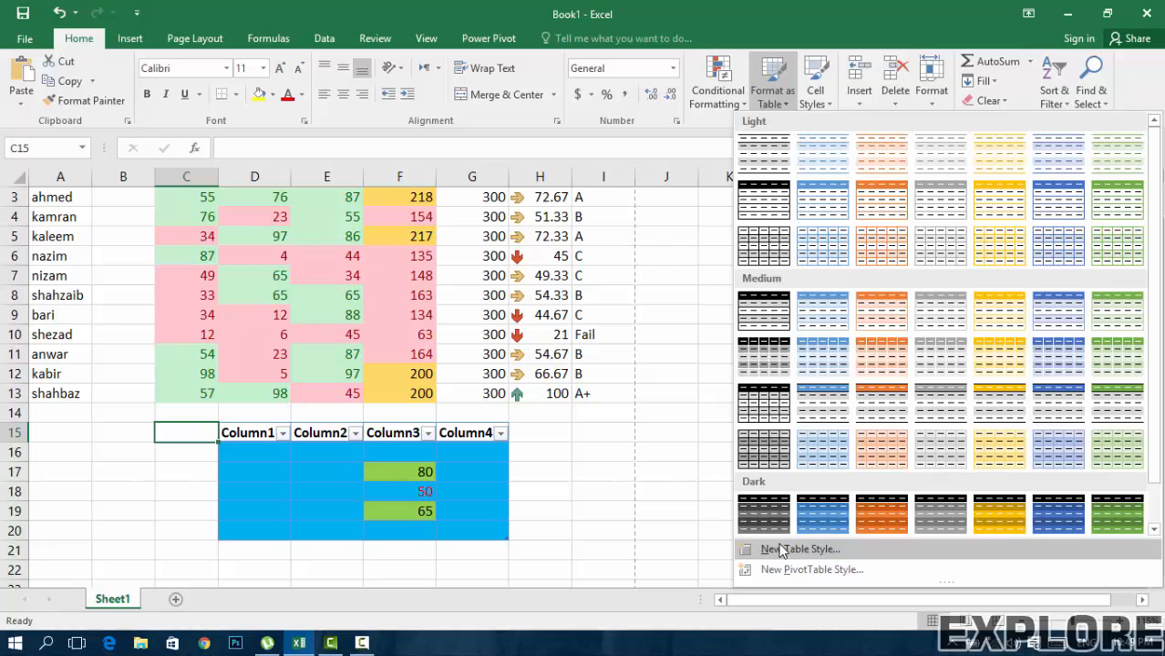
click(538, 504)
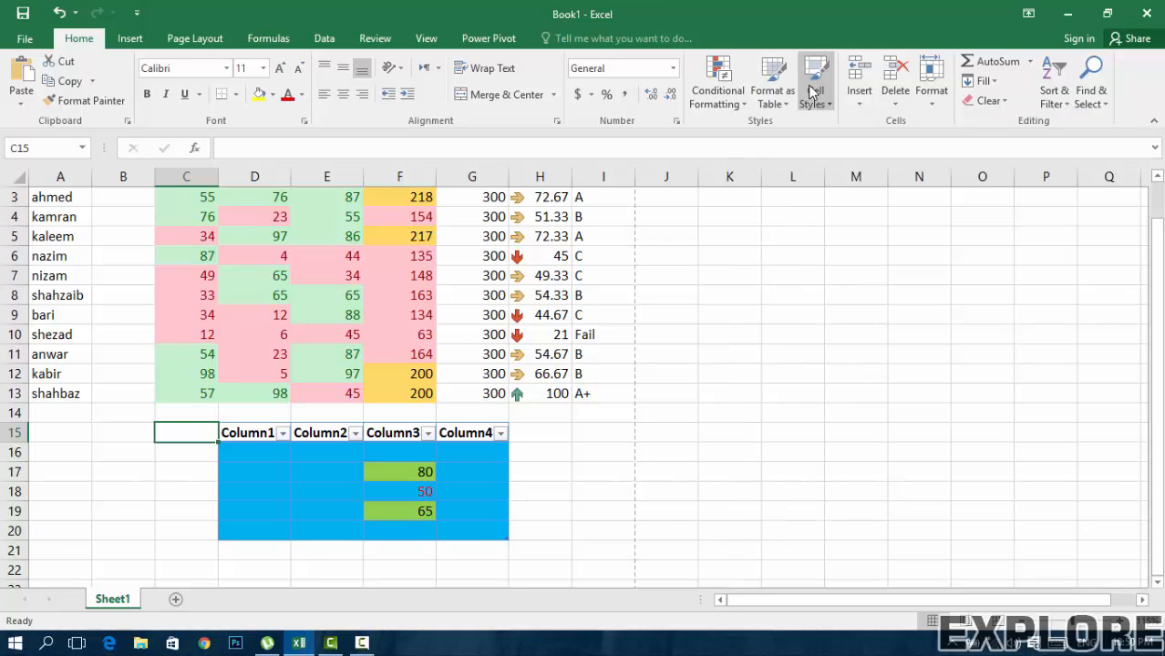
Step: Enter the heading name in C23 with the entries a, b and c in the cells below it
scroll(543, 265, down, 3)
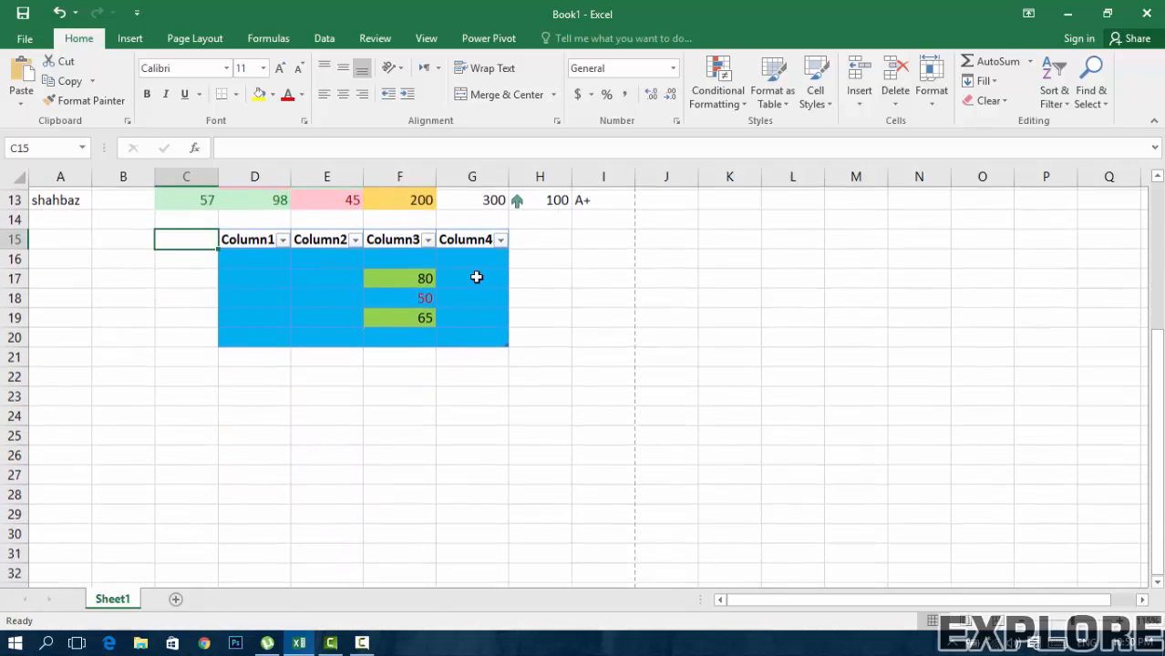
click(187, 396)
scroll(411, 350, up, 4)
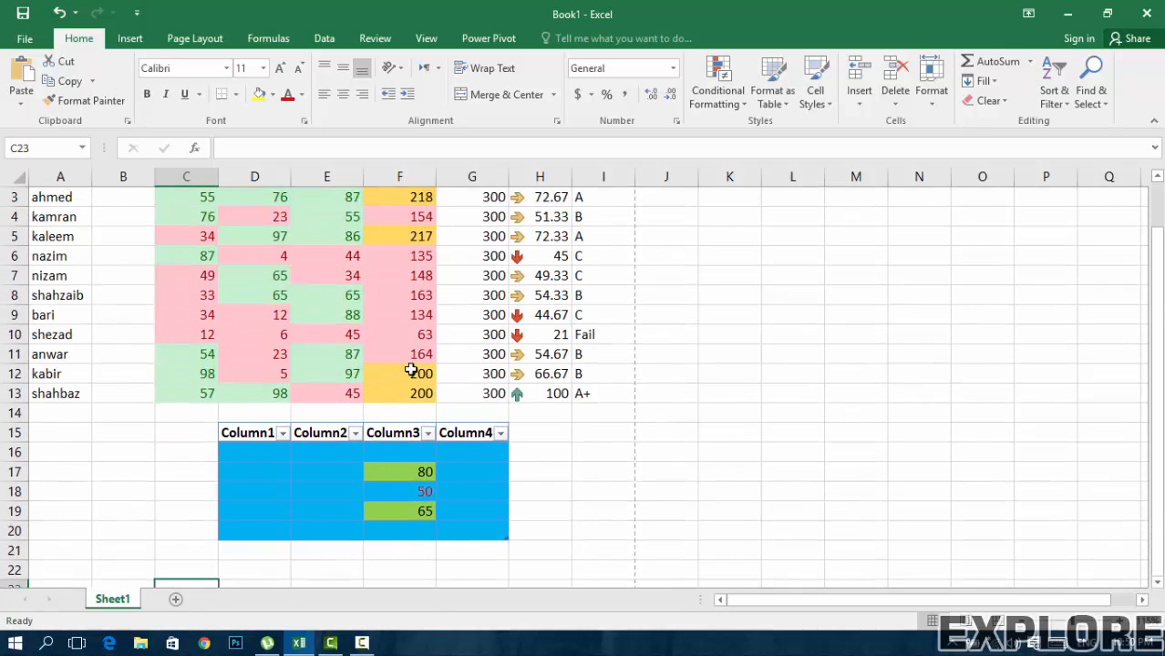
scroll(317, 369, down, 4)
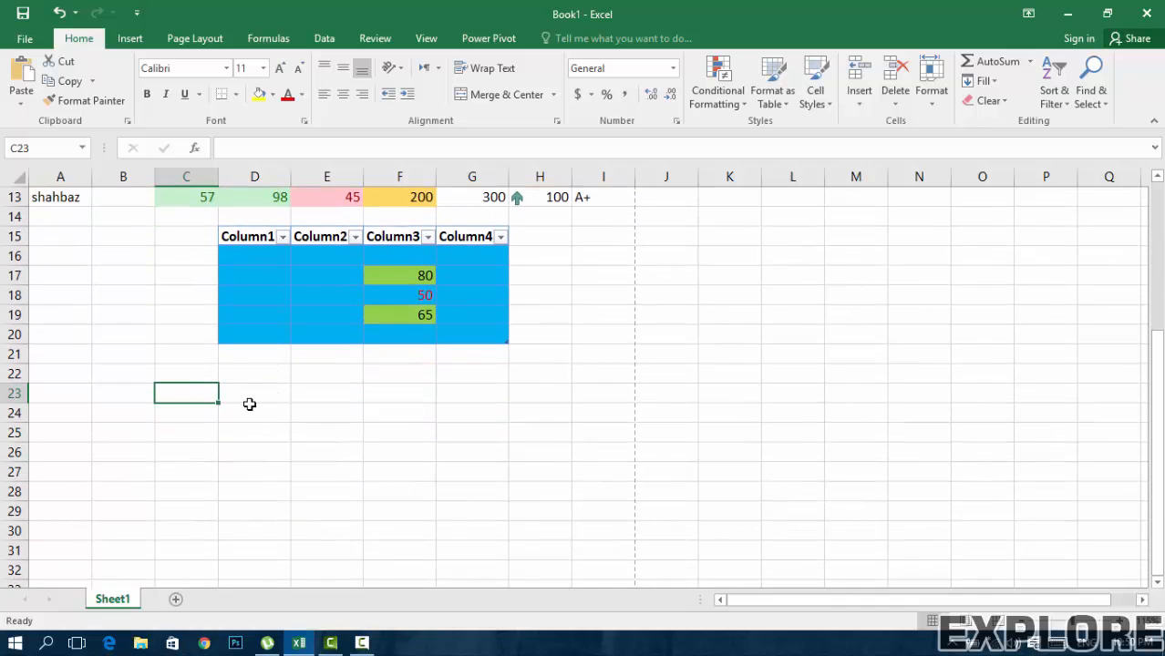
text(name)
key(Return)
text(a)
key(Return)
text(b)
key(Return)
text(c)
key(Return)
Step: Enter the heading status in D23, with pass, fail and pass in D24, D25 and D26
key(Right)
key(Up)
key(Up)
key(Up)
key(Up)
text(sta)
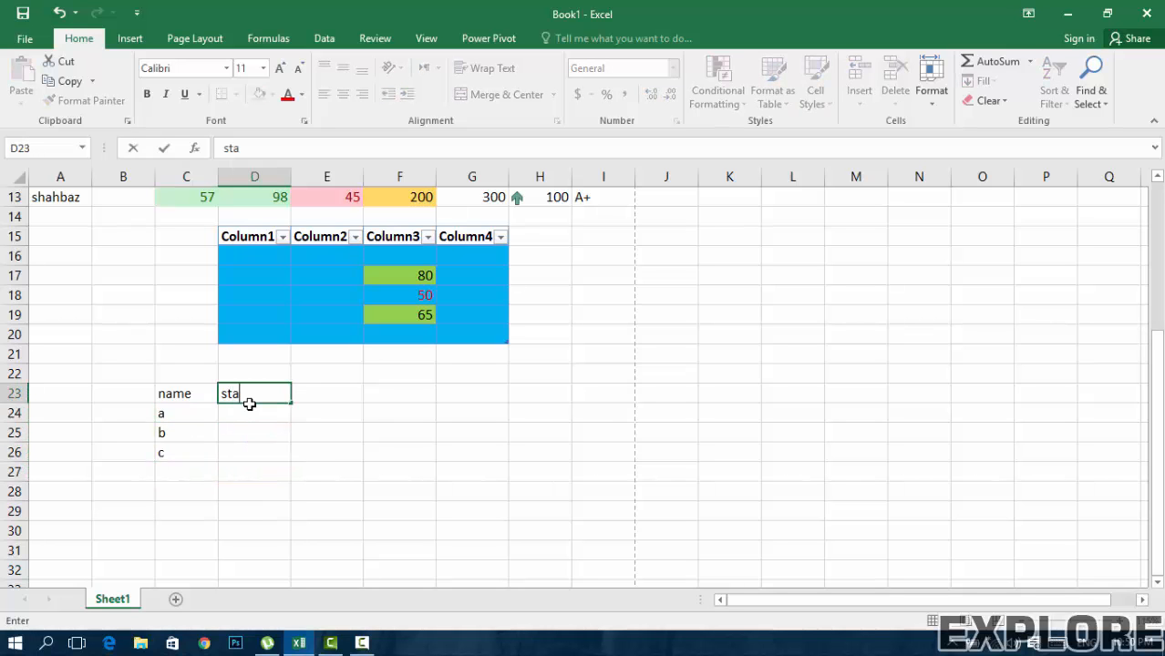
key(Return)
text(pass)
key(Return)
text(fai;)
key(Return)
key(Up)
text(fail)
key(Return)
text(pas)
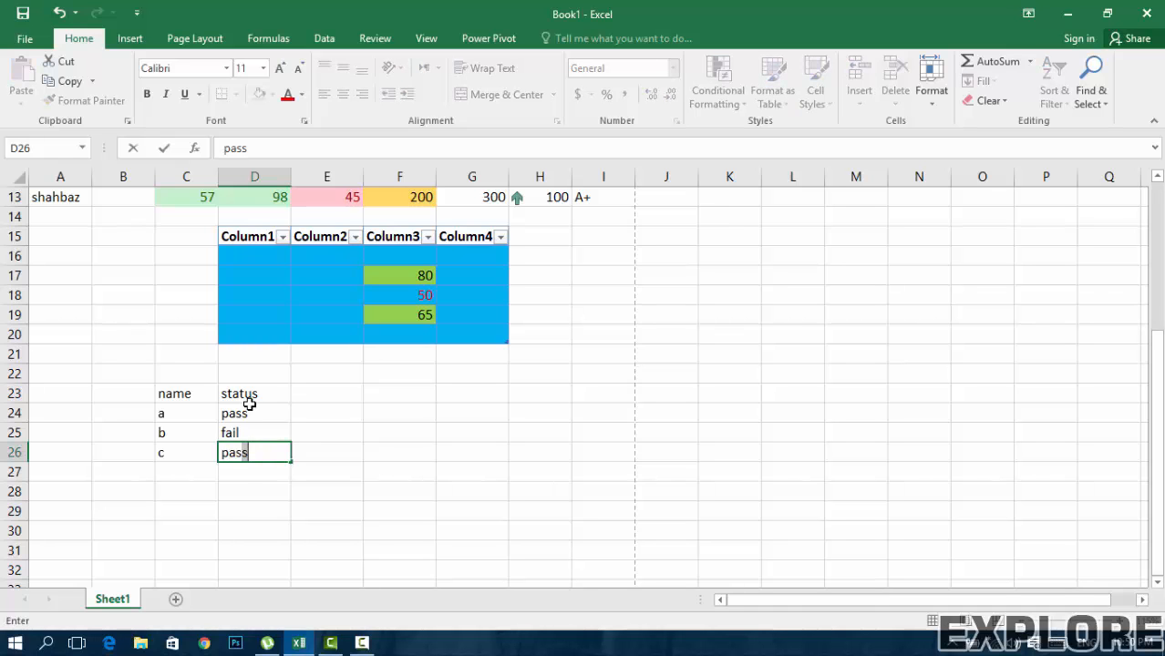
text(s)
Step: Select cells C24:D24 and preview the available cell styles on them
key(Up)
key(Up)
key(Left)
key(shift+Right)
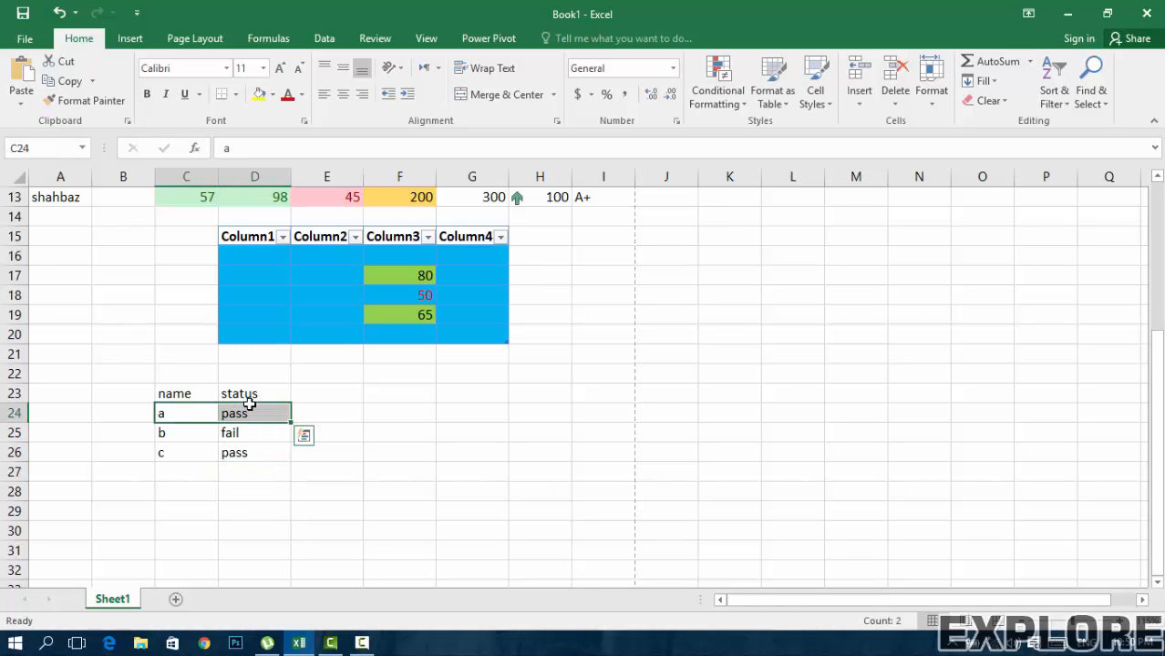
click(815, 86)
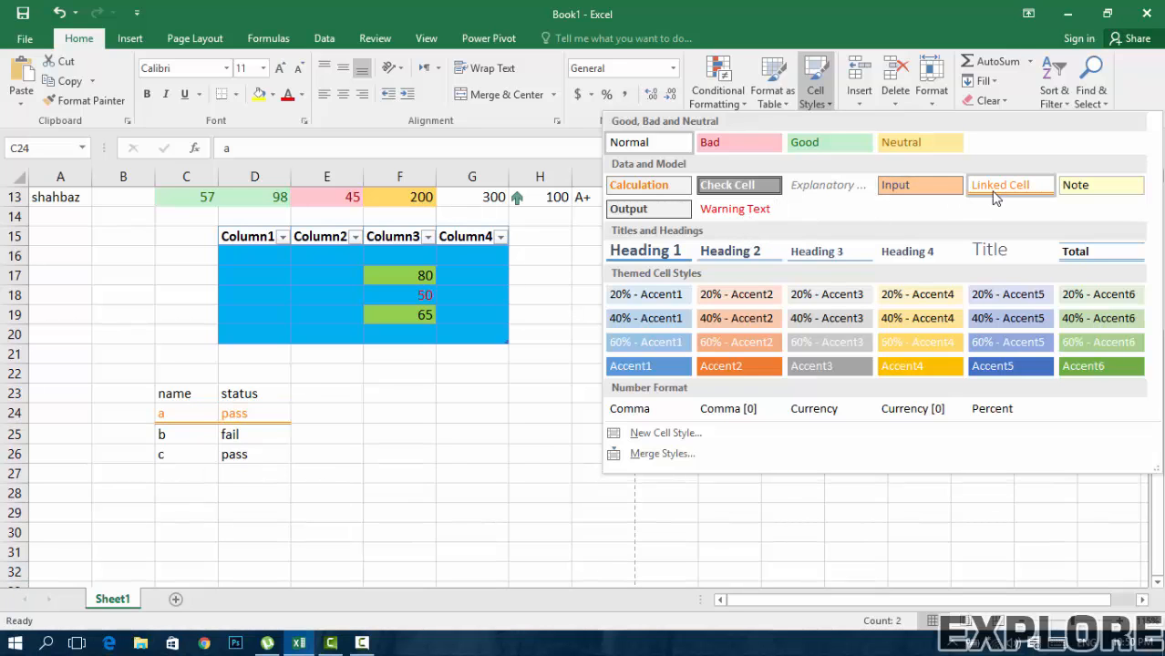
click(435, 436)
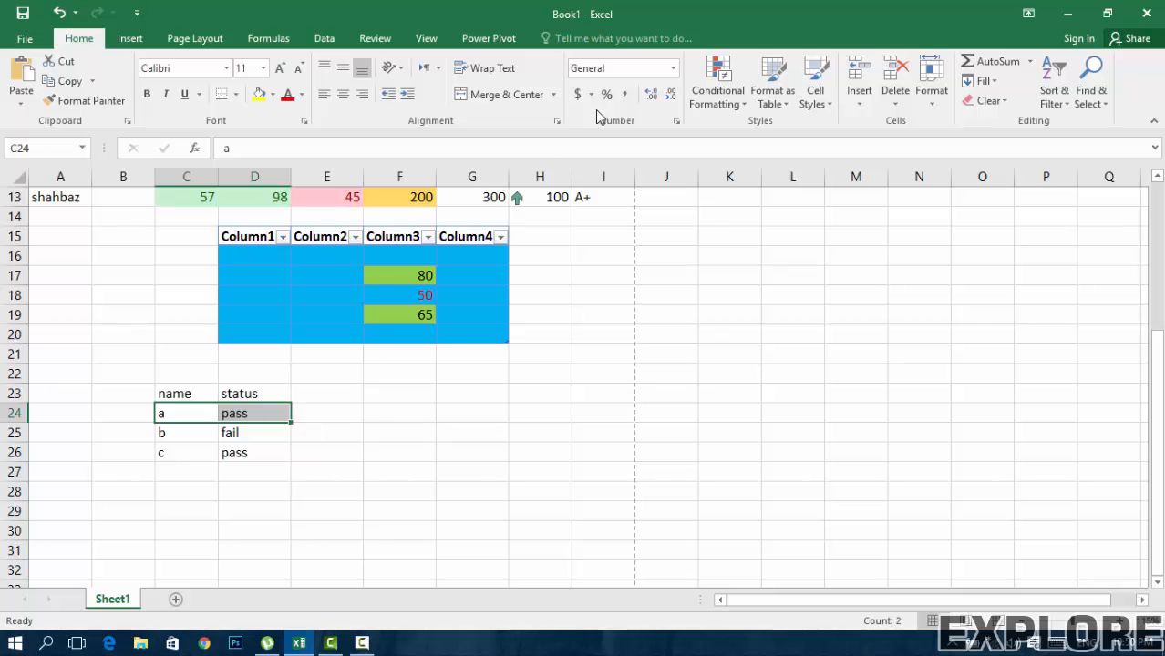
Step: Start a new cell style named pass and give it a light blue fill
click(764, 99)
click(807, 108)
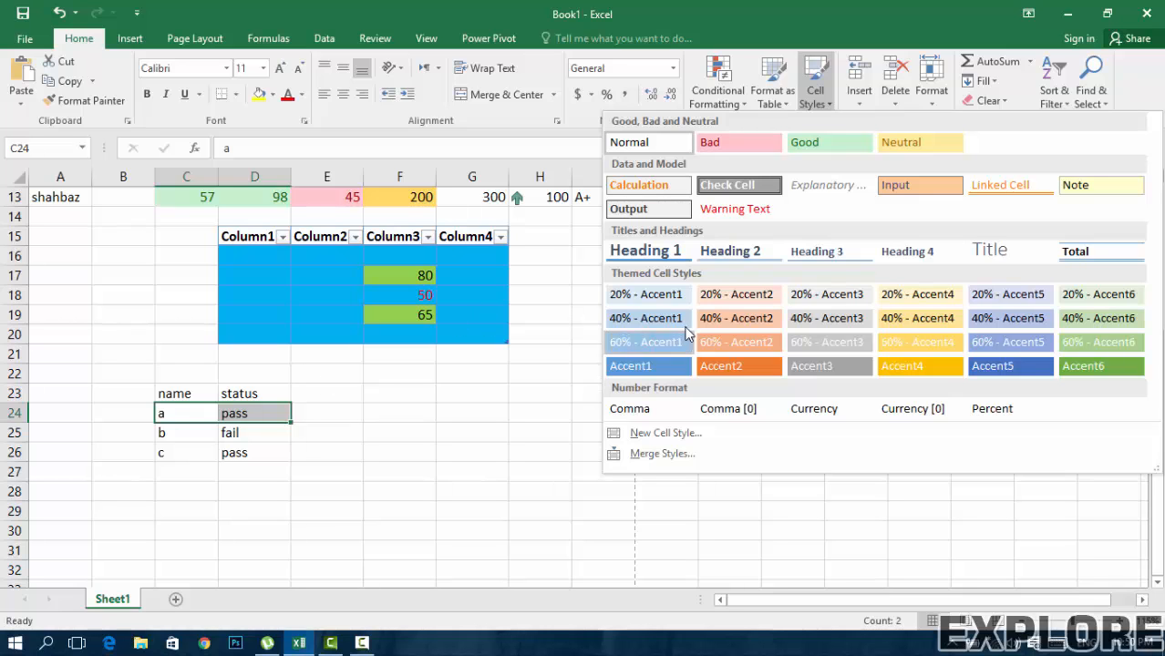
click(639, 434)
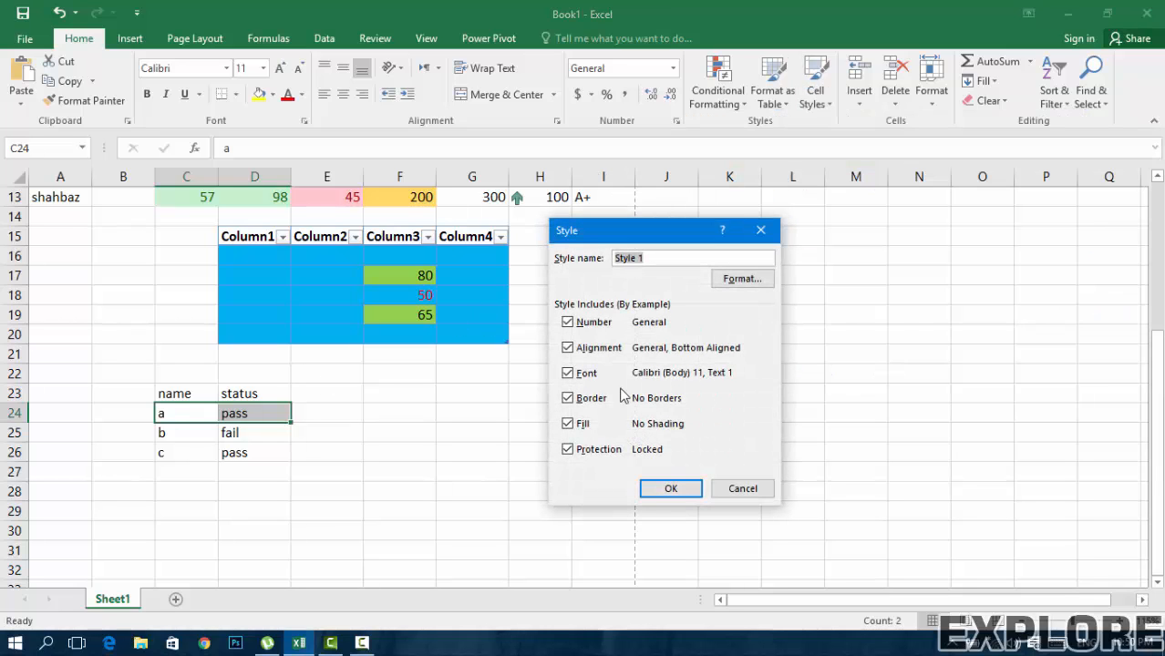
text(pass)
click(762, 281)
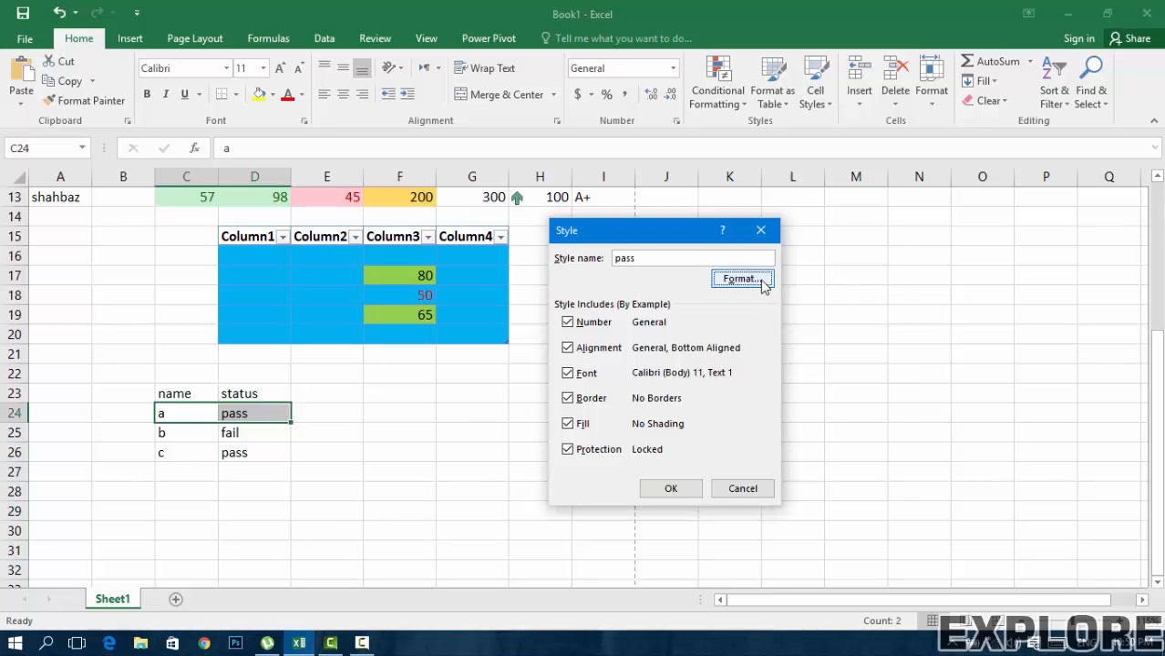
click(668, 206)
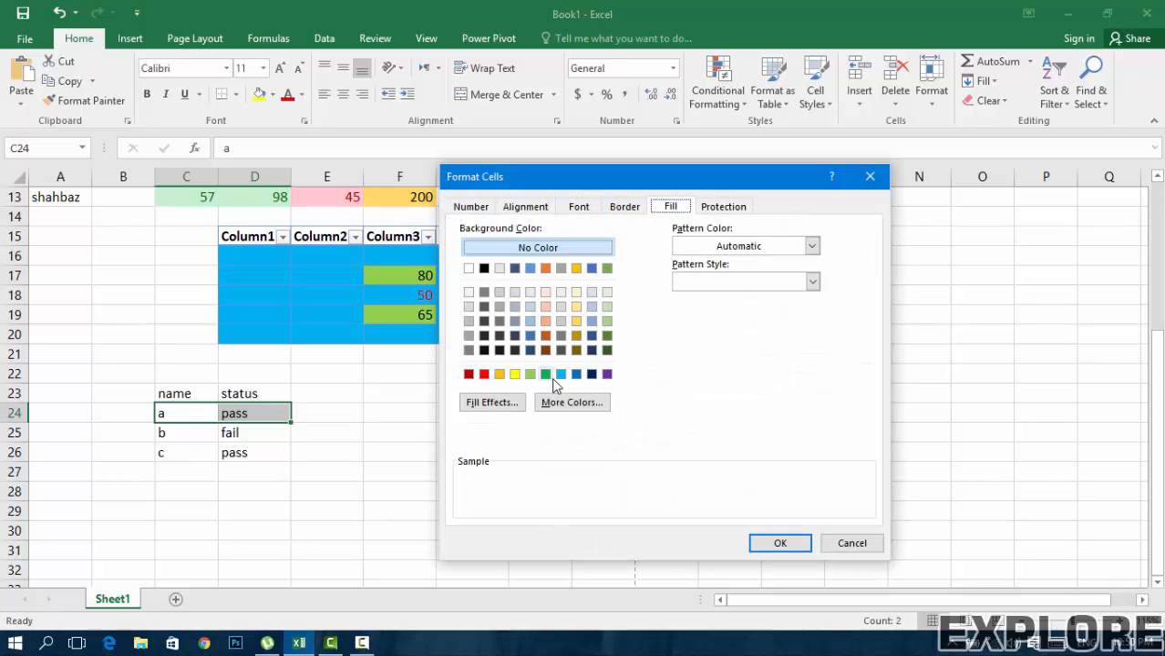
click(560, 374)
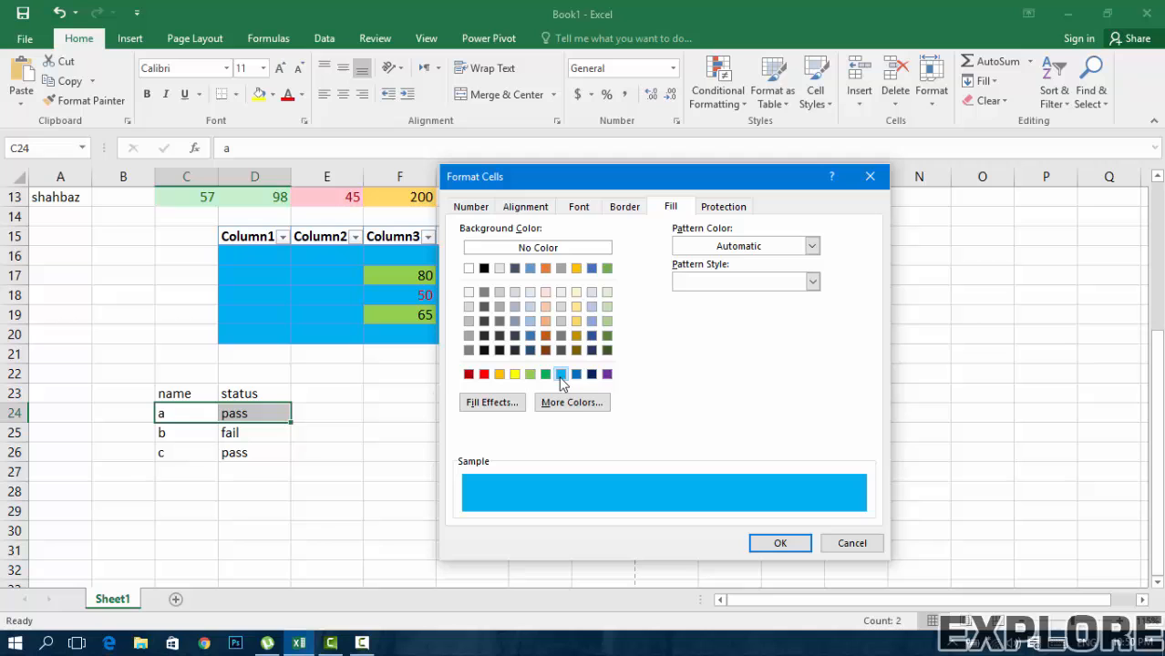
Step: Look through the pass style's border, font and alignment settings, and save the style
click(631, 208)
click(589, 208)
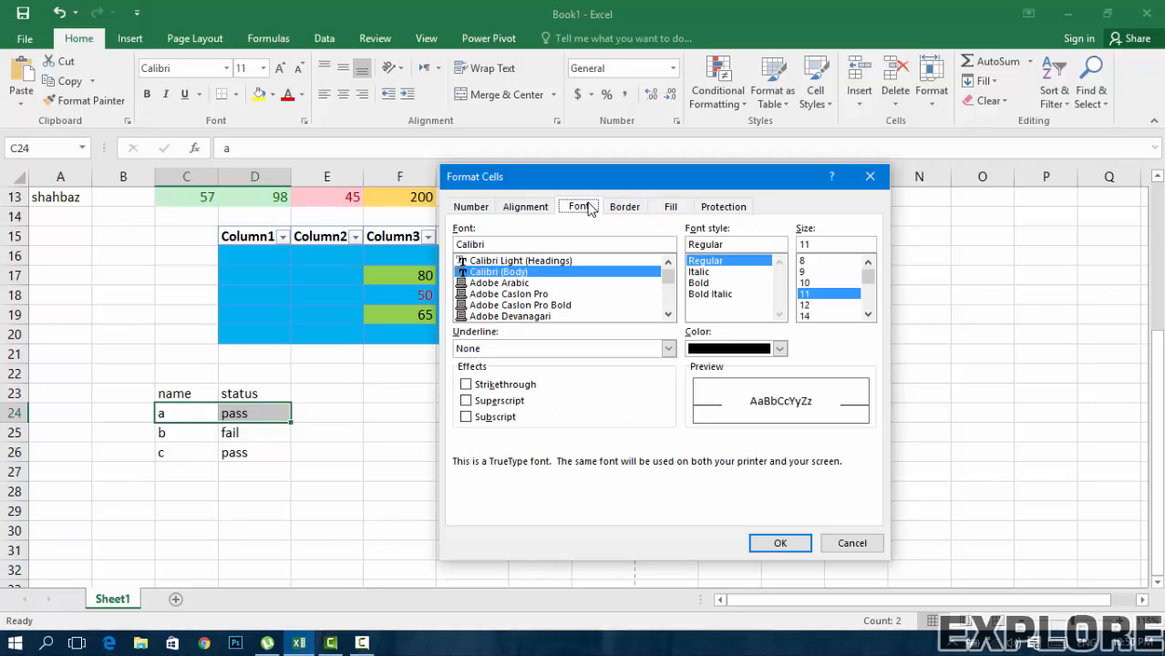
click(533, 206)
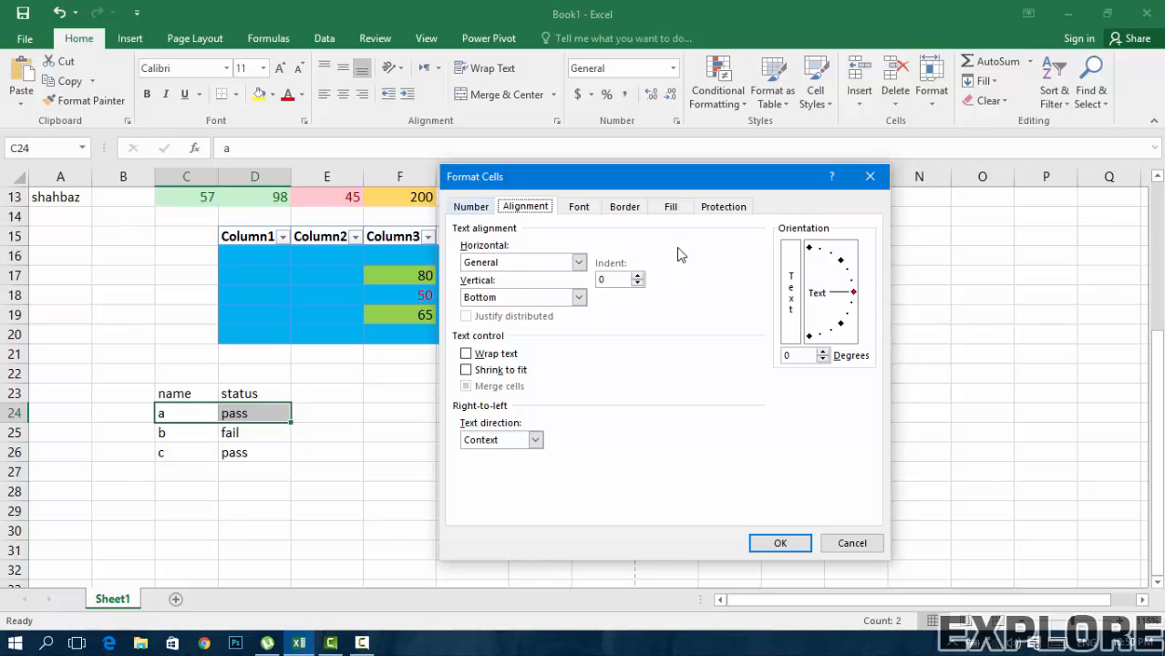
drag(850, 290, 851, 299)
click(775, 541)
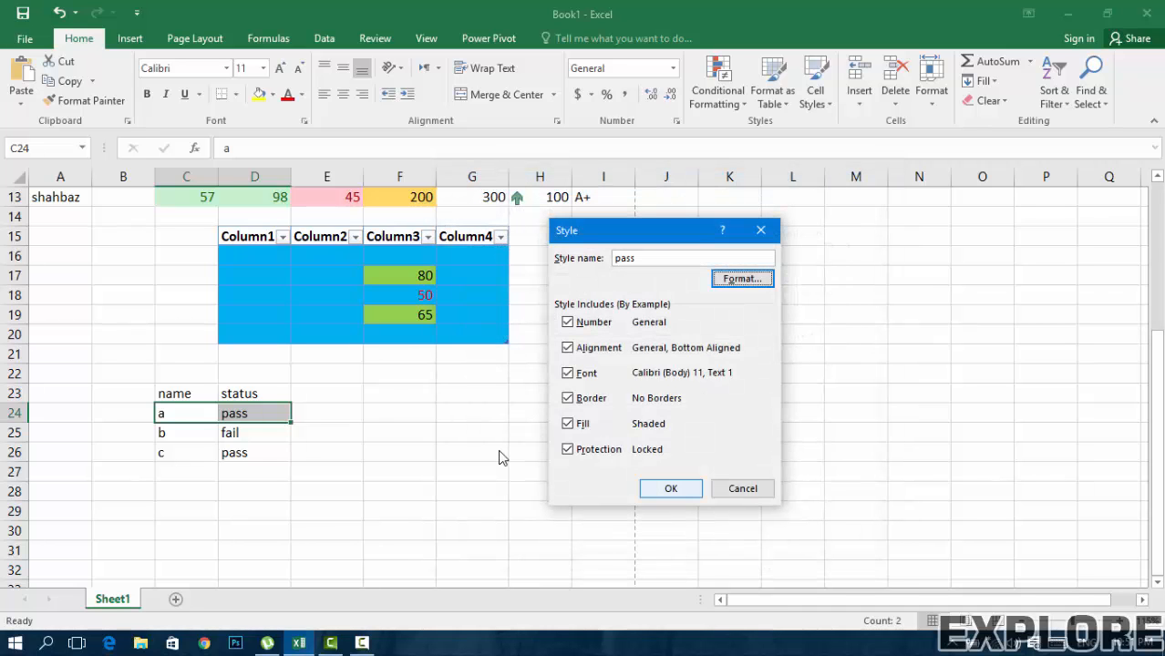
click(670, 488)
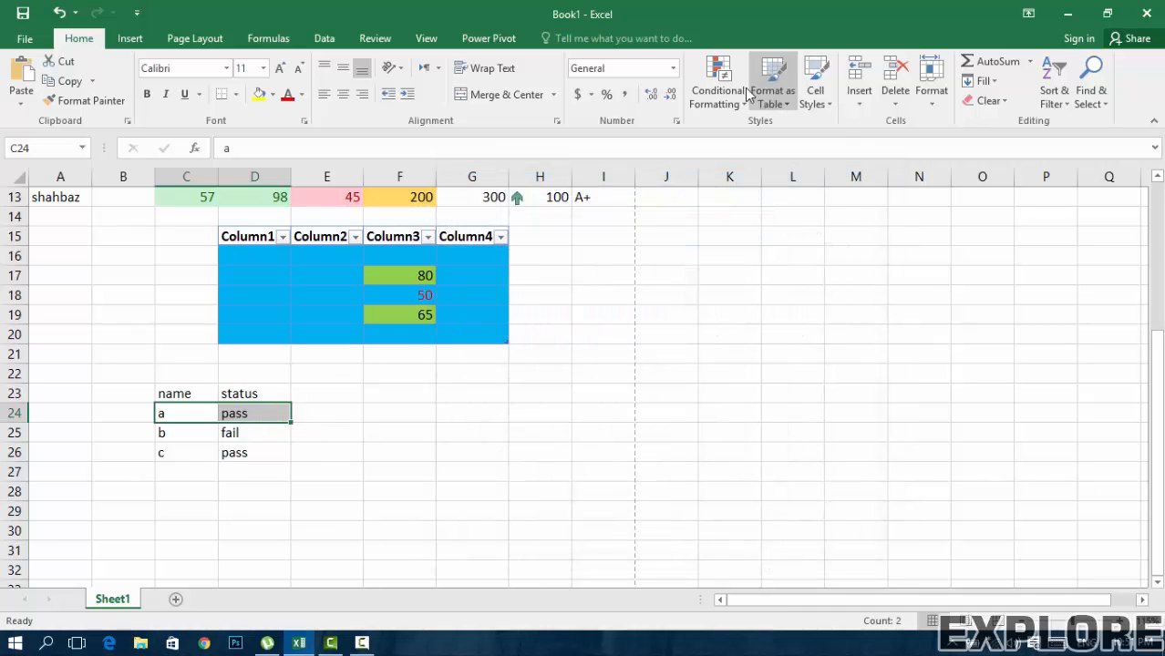
Step: Apply the custom pass cell style to C24:D24
click(719, 91)
click(815, 92)
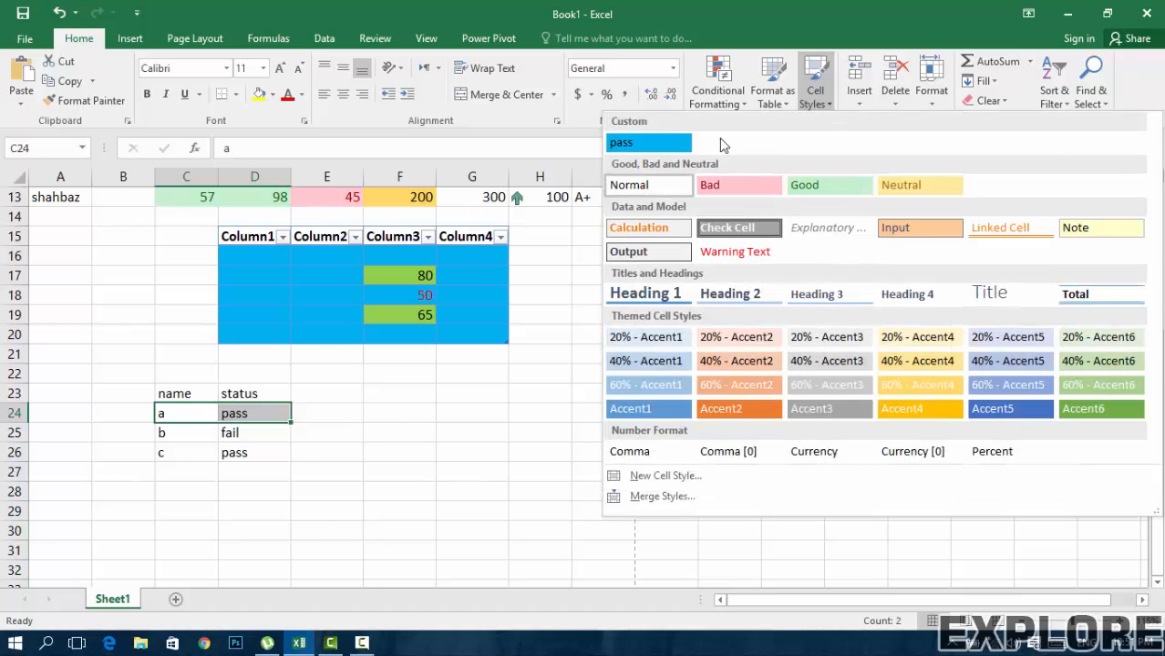
click(638, 141)
Step: With C25:D25 selected, start a new cell style named fail and give it a red fill
drag(161, 434, 253, 434)
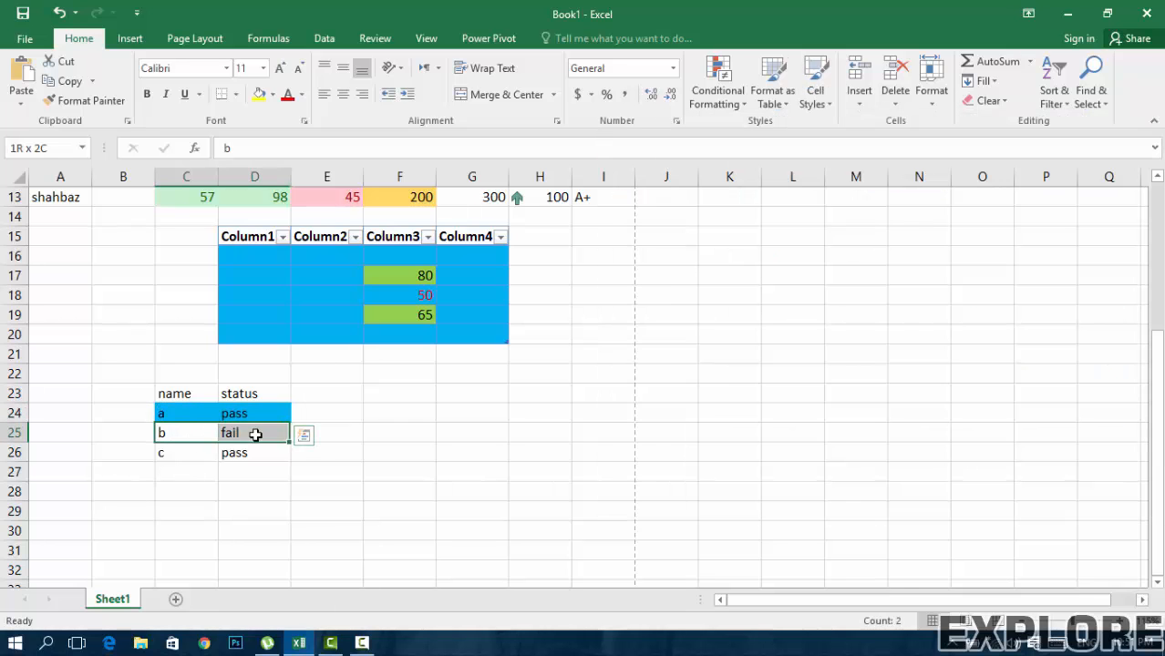
click(831, 104)
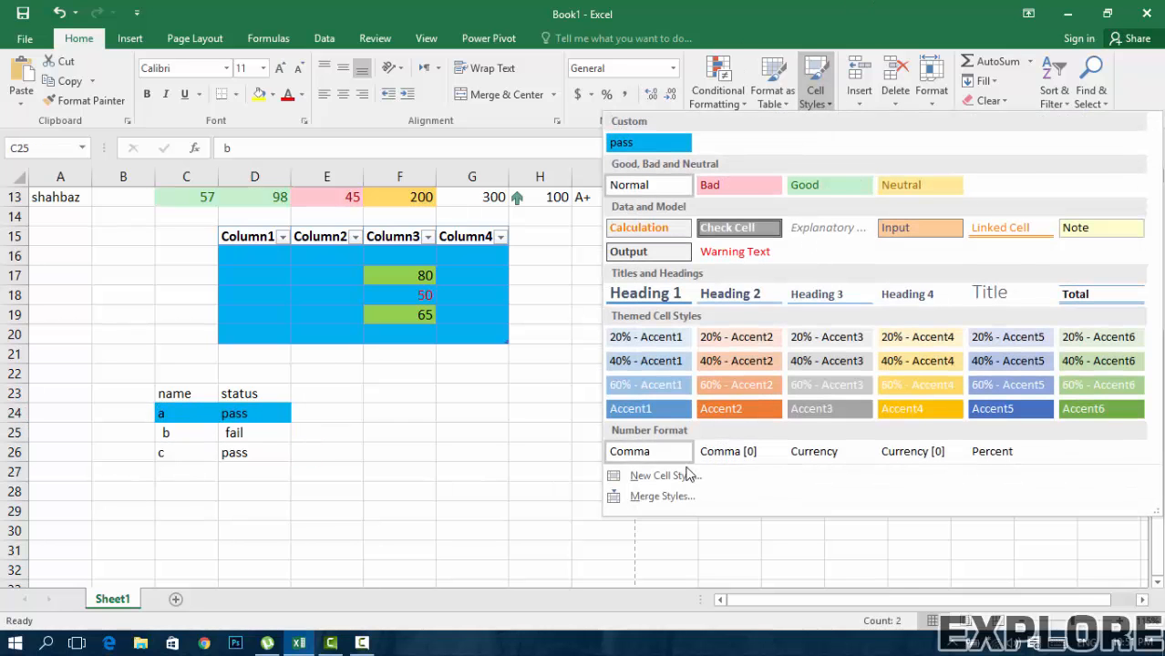
click(617, 476)
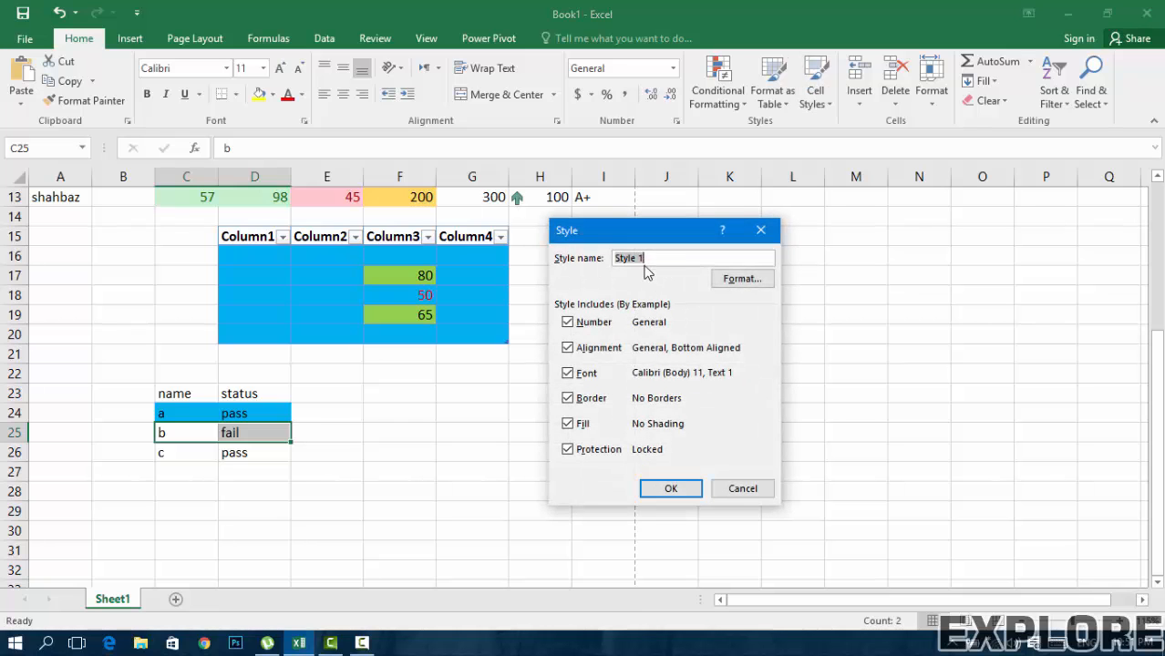
click(743, 280)
click(670, 207)
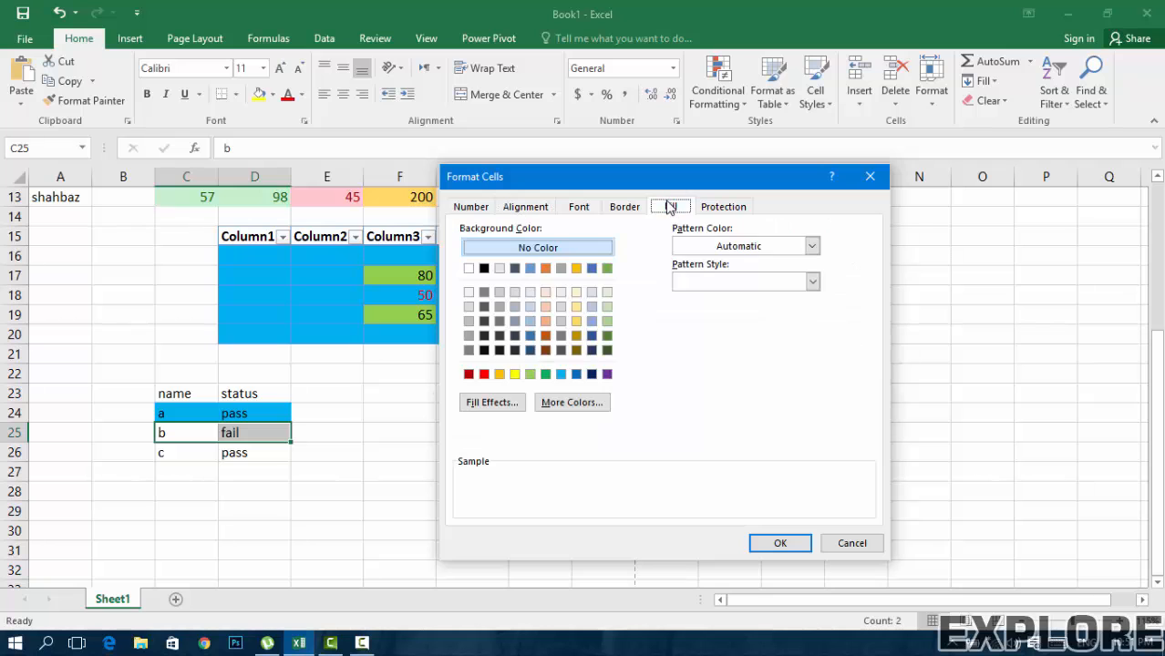
click(484, 373)
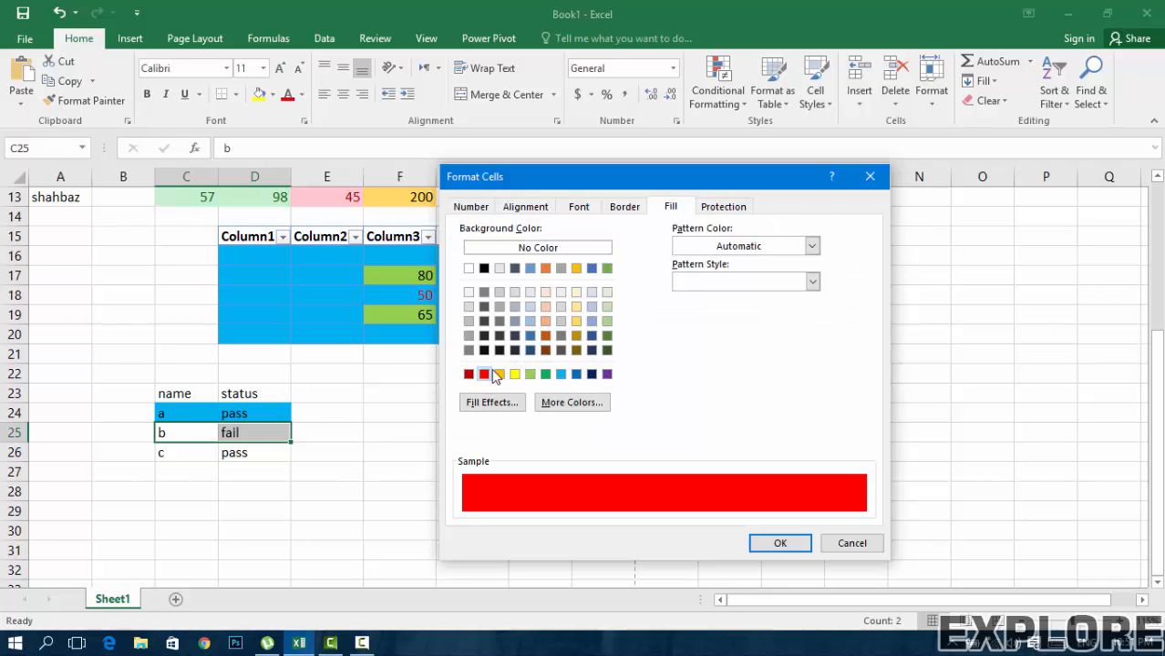
Step: Set the fail style's font color to yellow and save the style
click(525, 212)
click(581, 209)
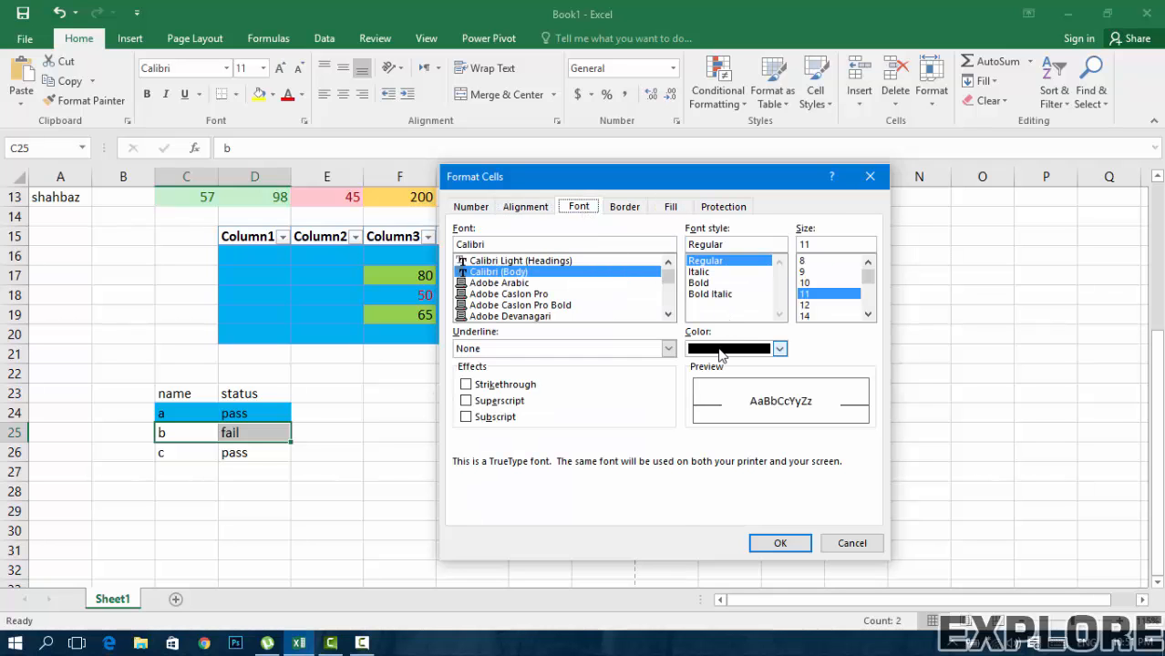
click(780, 348)
click(736, 501)
click(771, 542)
click(670, 489)
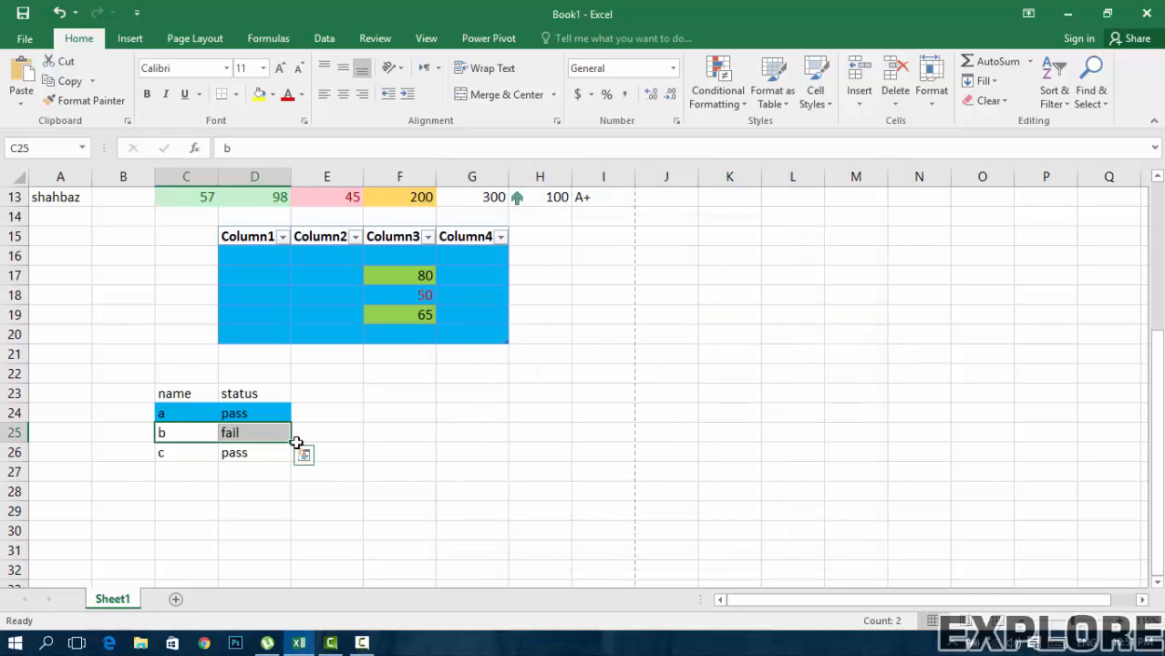
Step: Apply the custom fail cell style to C25:D25 and the custom pass style to C26:D26
click(817, 96)
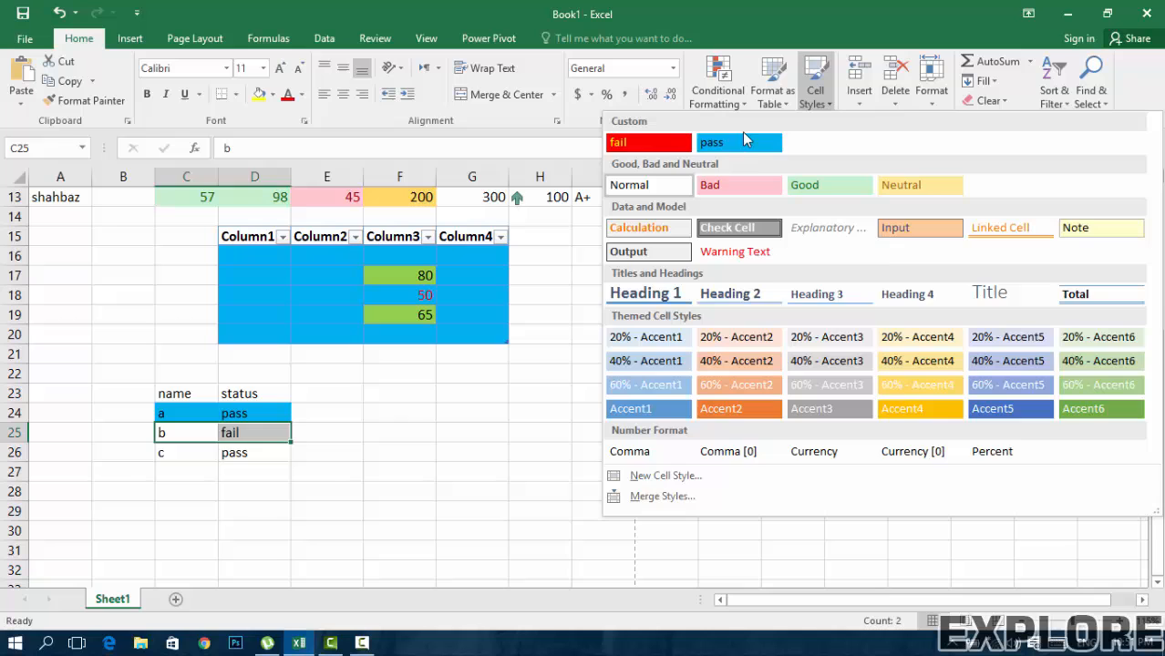
click(666, 140)
drag(175, 455, 259, 453)
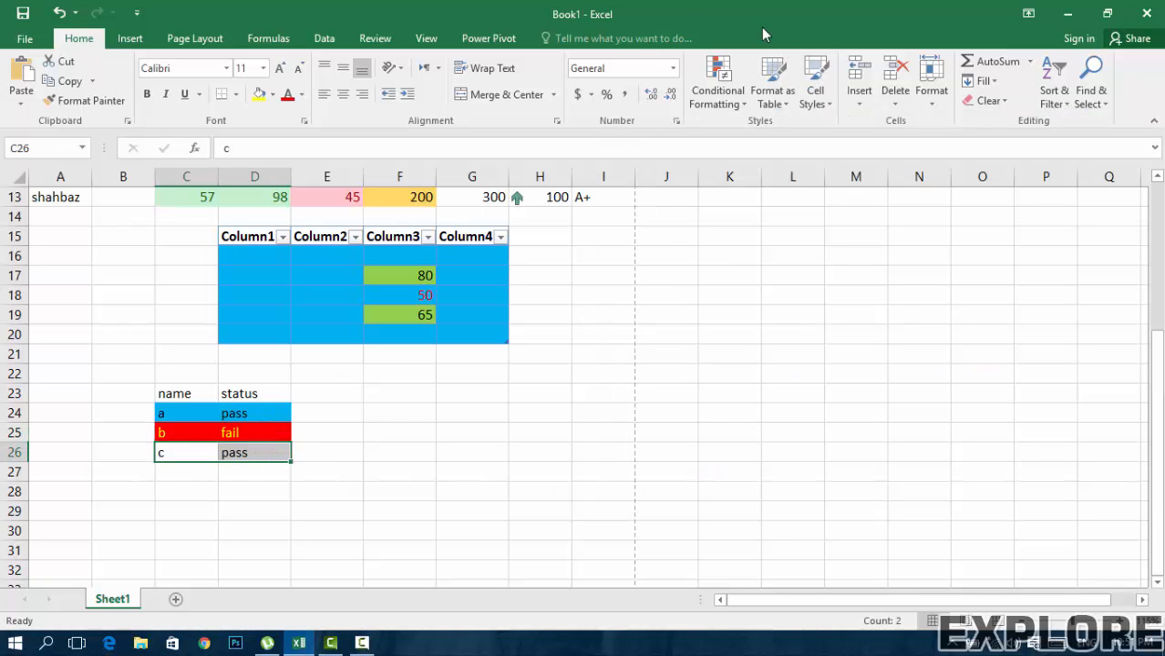
click(816, 96)
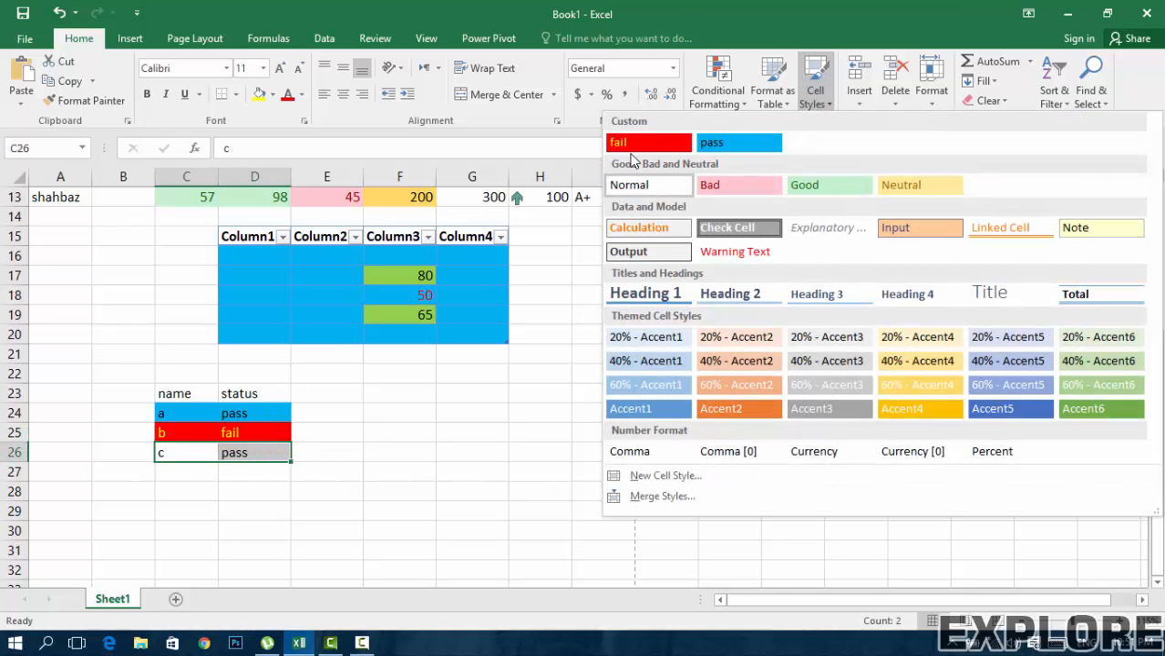
click(729, 146)
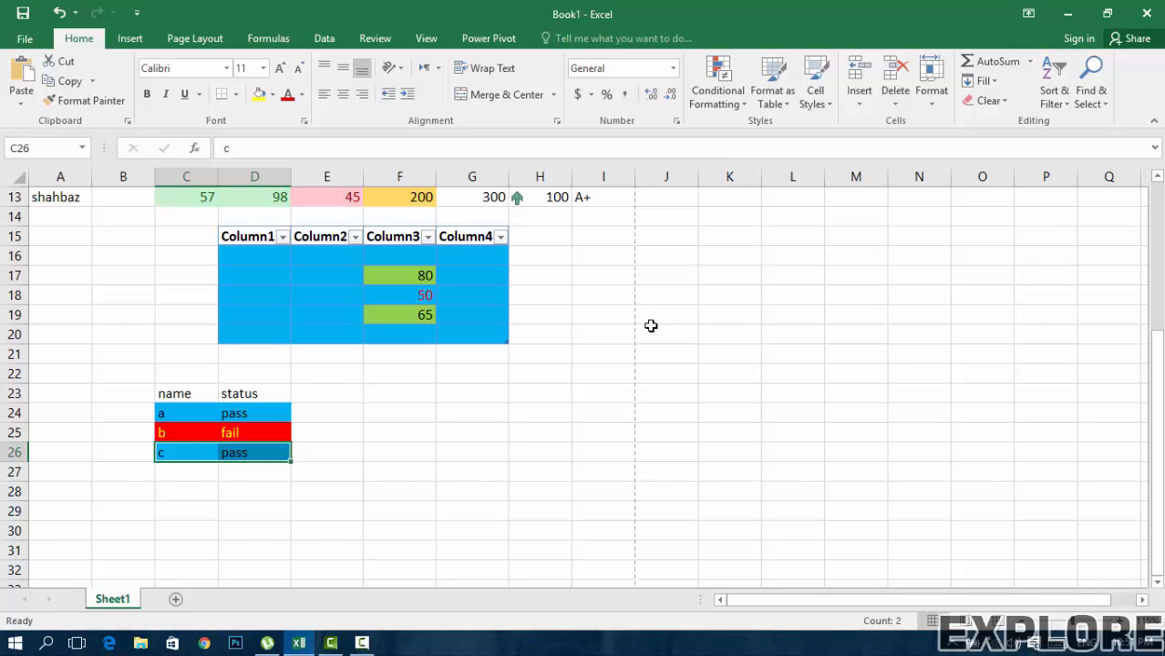